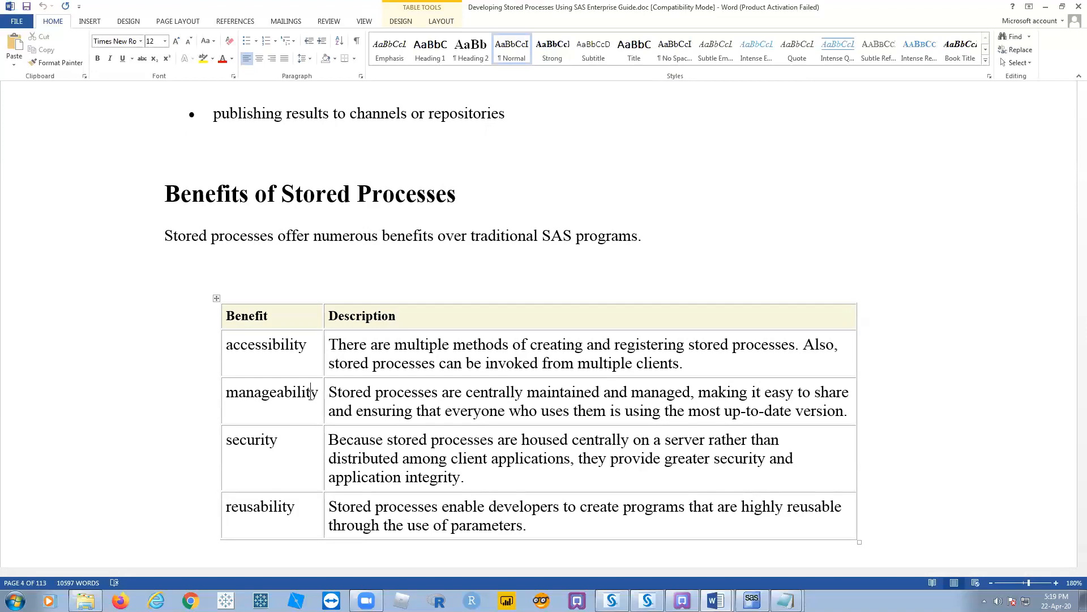
Review the security and reusability rows of the stored process benefits table and continue to the client application table.
click(305, 442)
click(299, 508)
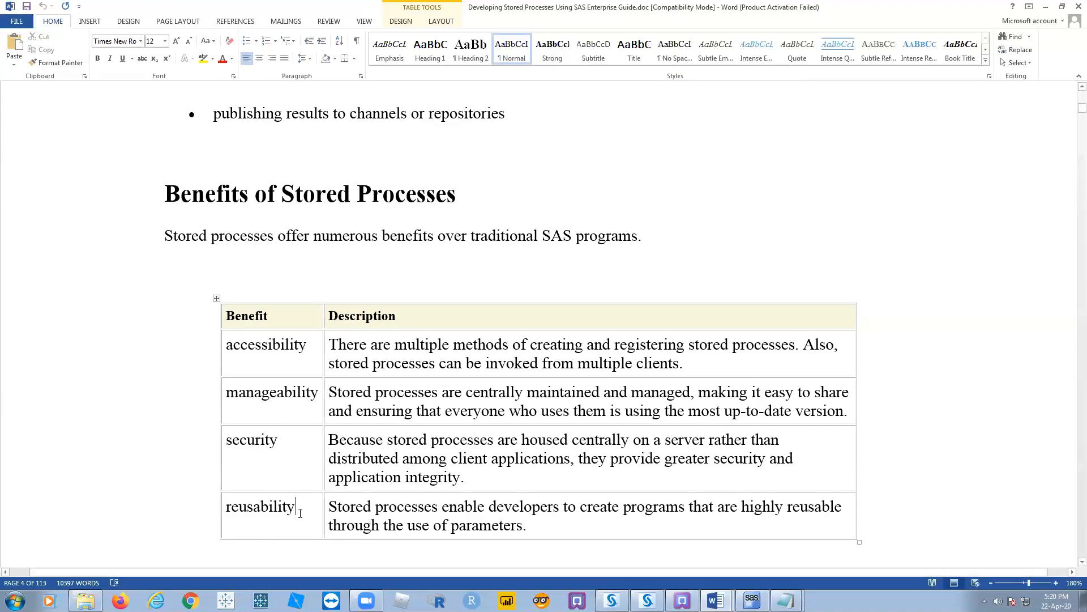
scroll(412, 450, down, 15)
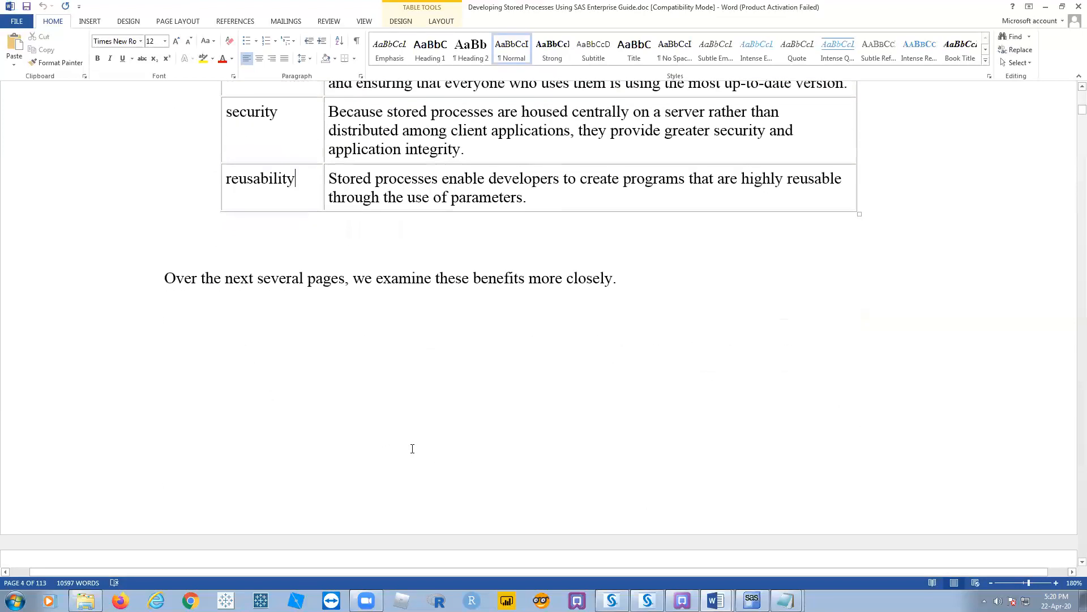
scroll(412, 450, down, 8)
scroll(413, 452, up, 2)
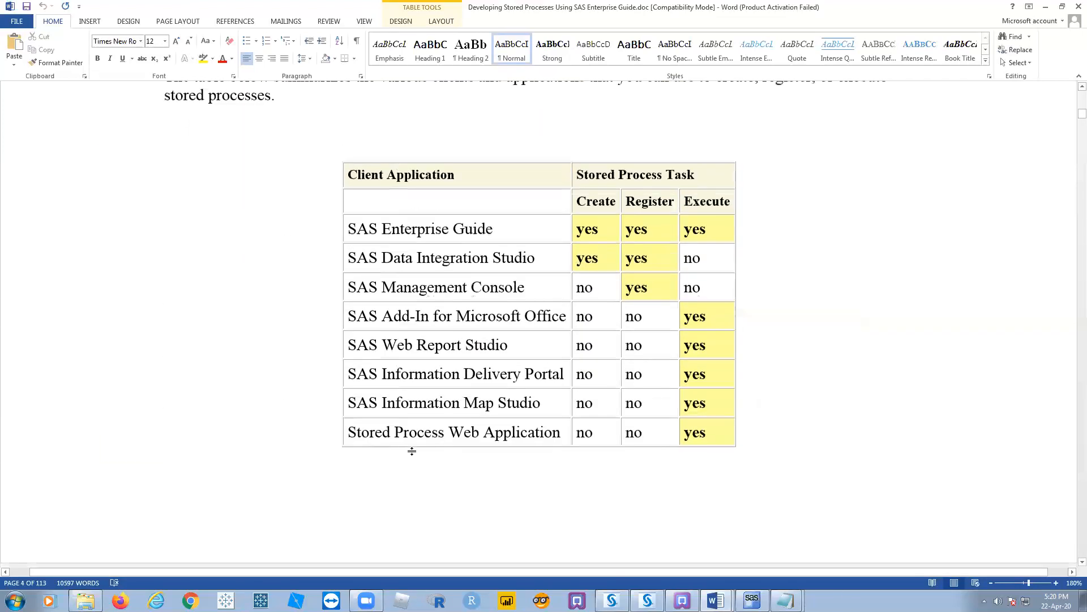
Examine the Create and Register columns of the client application table, including the SAS Enterprise Guide row.
click(847, 400)
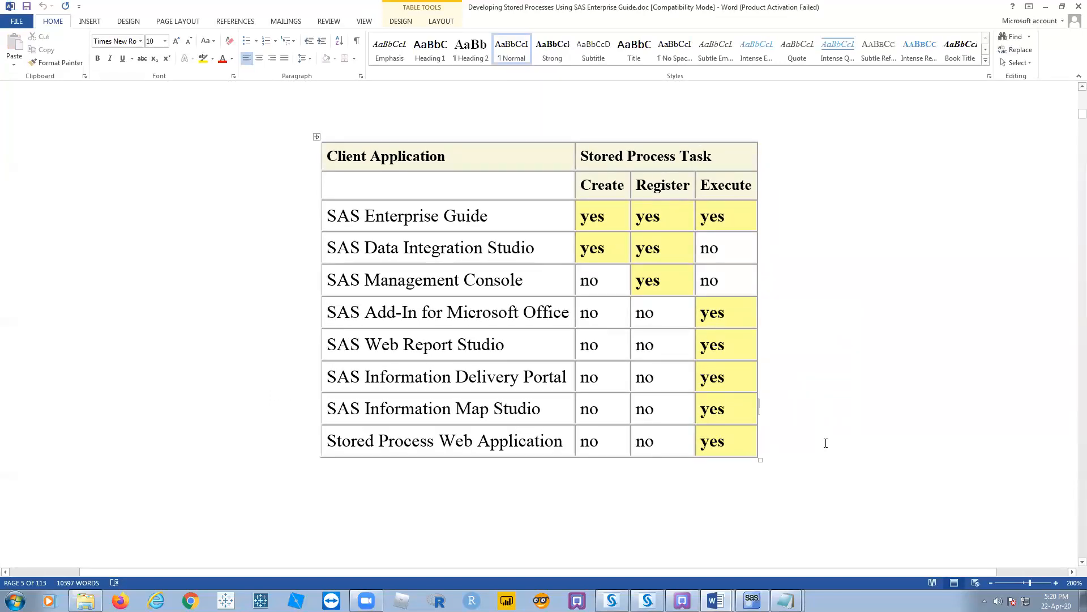
drag(580, 185, 621, 184)
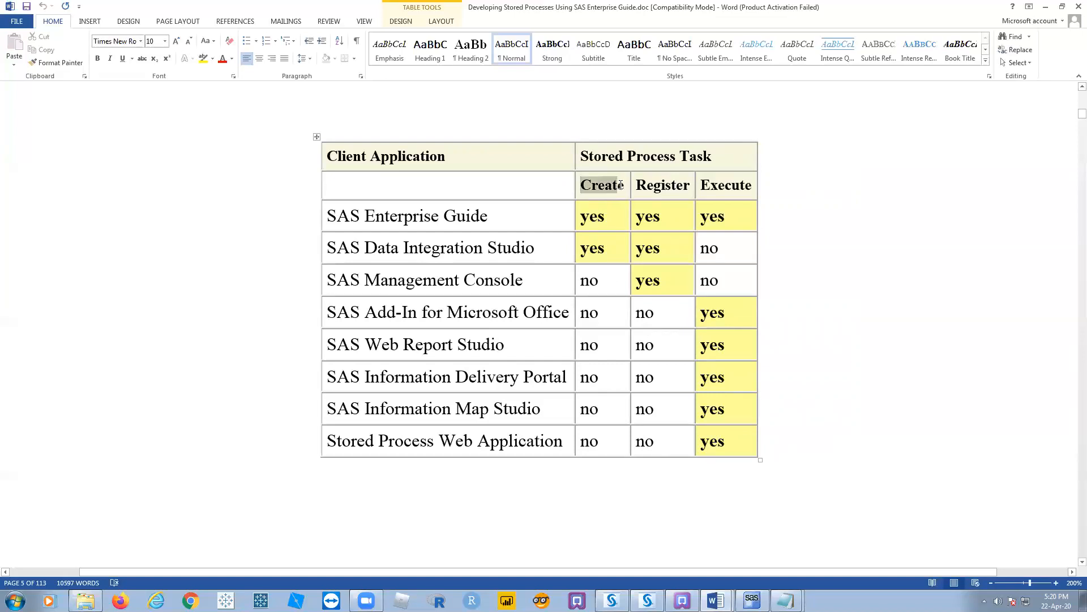
click(644, 187)
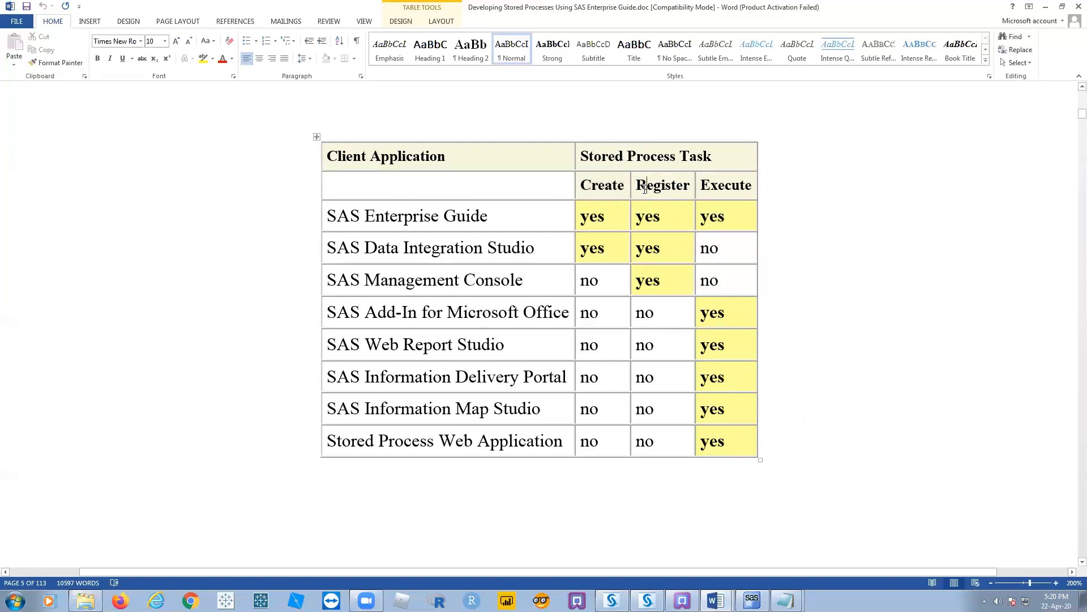
click(867, 223)
click(859, 415)
click(497, 217)
Examine the Execute support of SAS Add-In for Microsoft Office, Web Report Studio, Information Delivery Portal, Information Map Studio and Stored Process Web Application.
drag(327, 314, 533, 313)
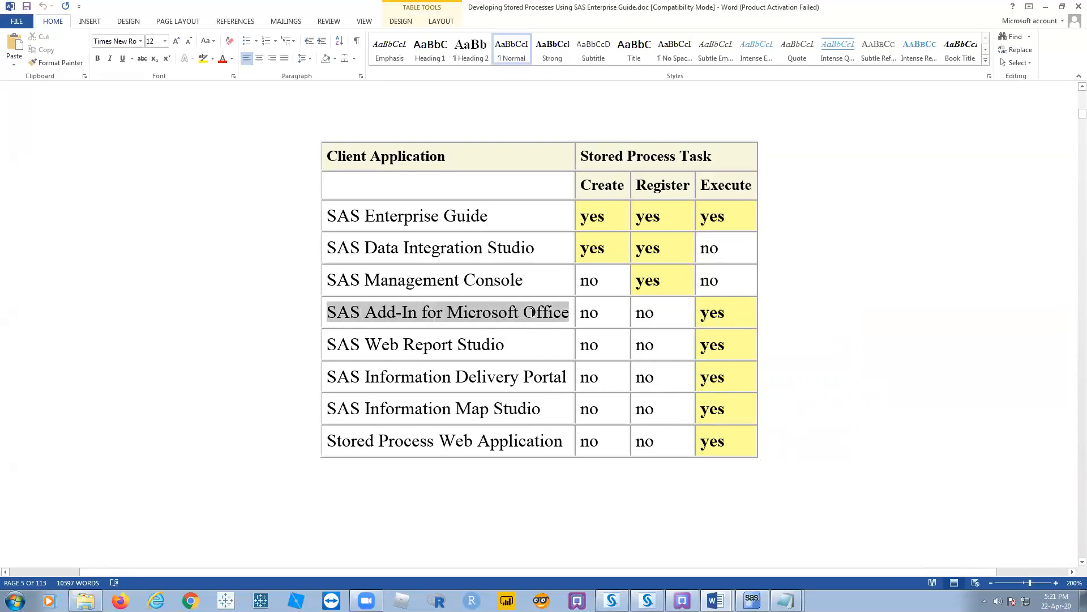
click(502, 314)
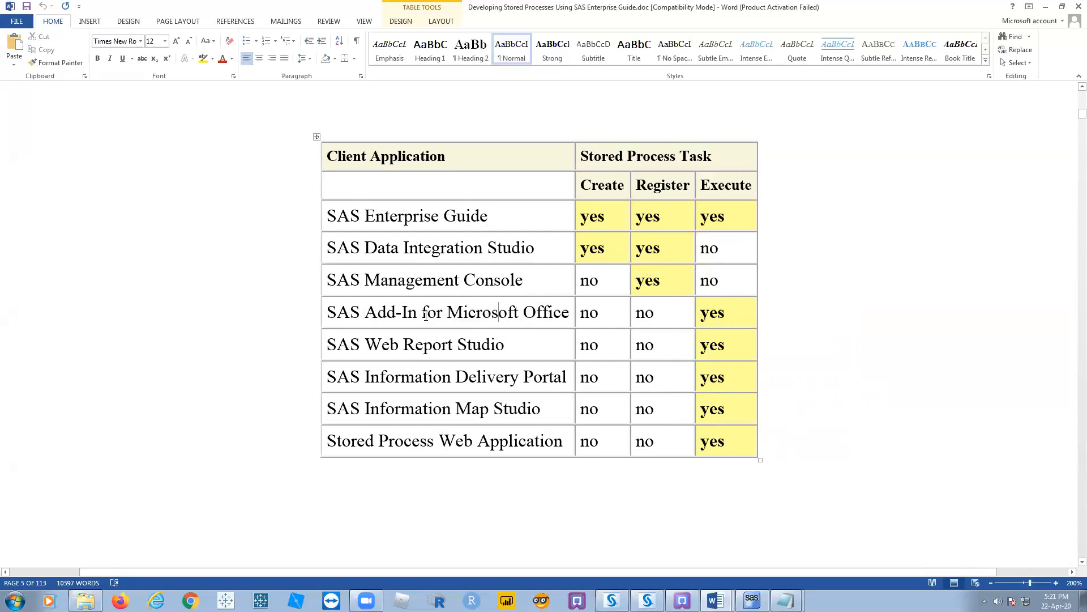
key(ctrl+Left)
click(536, 315)
drag(327, 312, 519, 313)
click(521, 313)
click(729, 317)
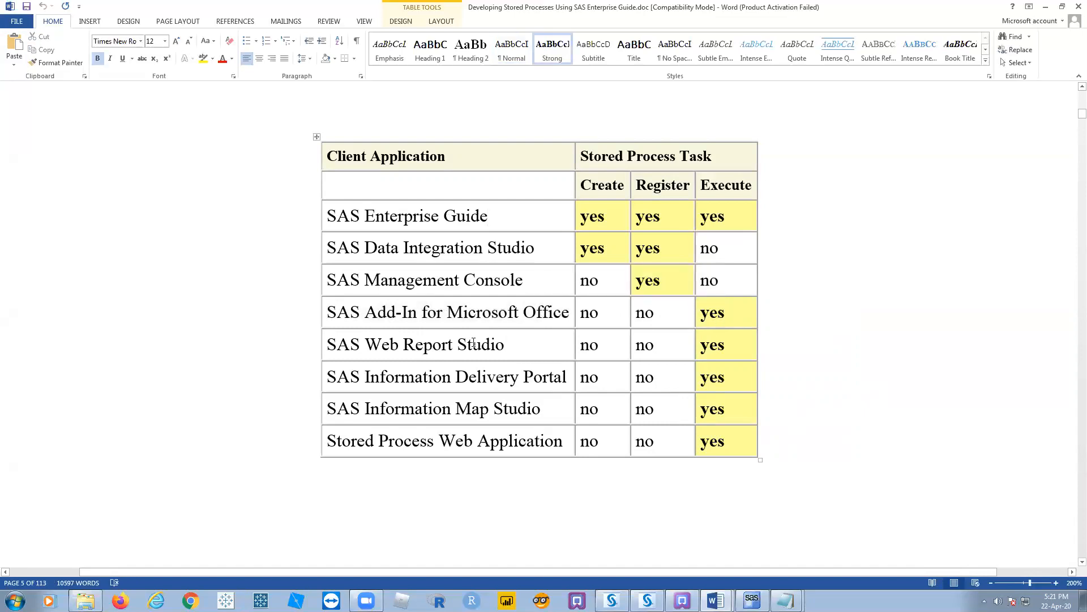
click(453, 347)
click(730, 351)
drag(365, 377, 567, 377)
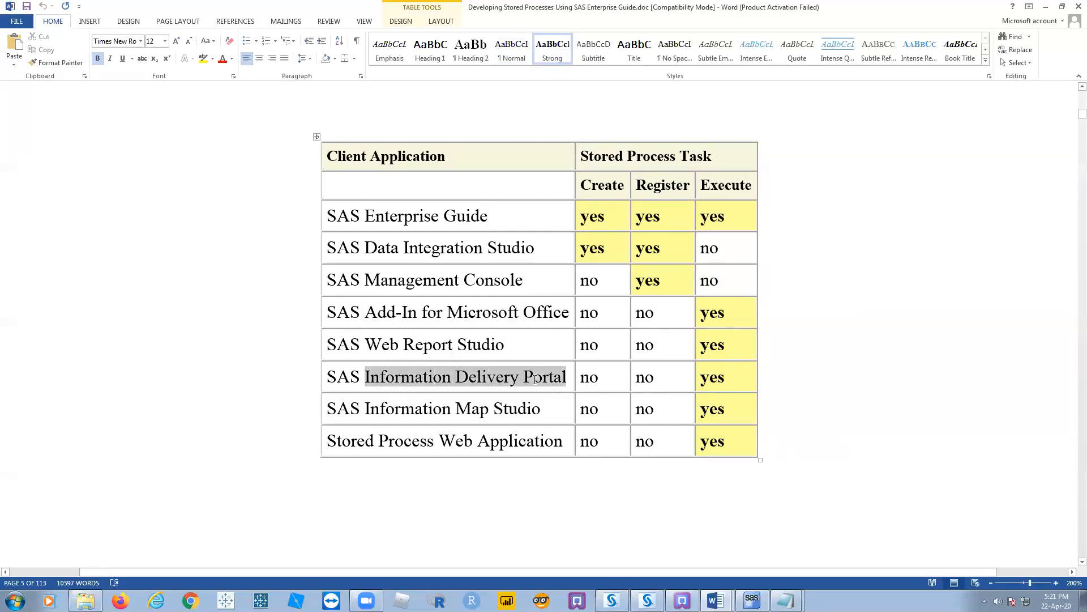
click(740, 381)
drag(444, 409, 451, 409)
click(716, 443)
click(718, 344)
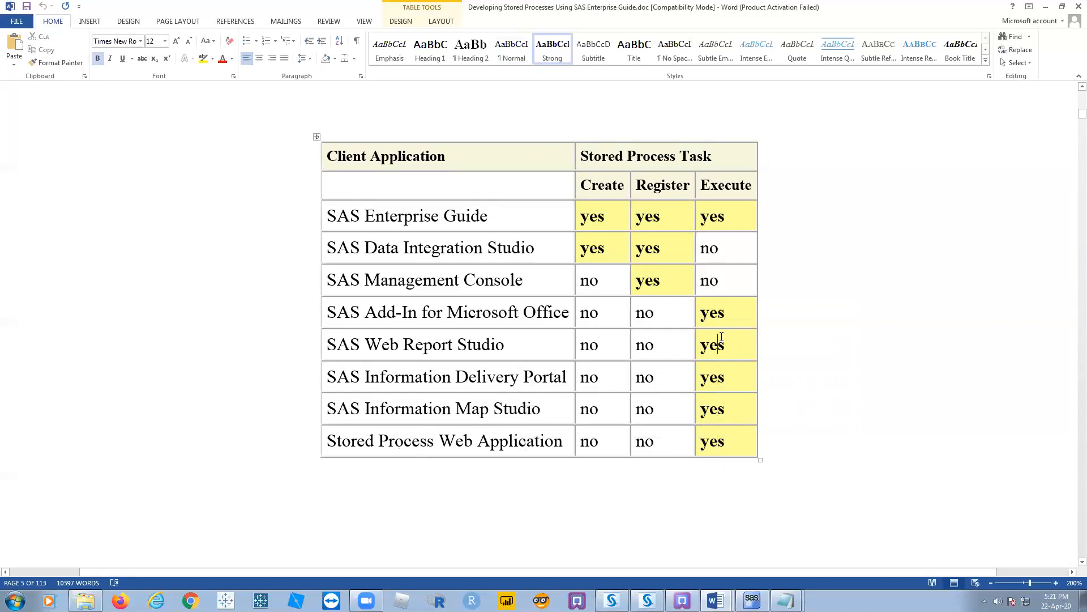
Compare SAS Enterprise Guide and SAS Data Integration Studio in the Create column of the client application table.
click(722, 229)
scroll(522, 396, down, 1)
scroll(527, 403, up, 1)
click(515, 215)
click(550, 254)
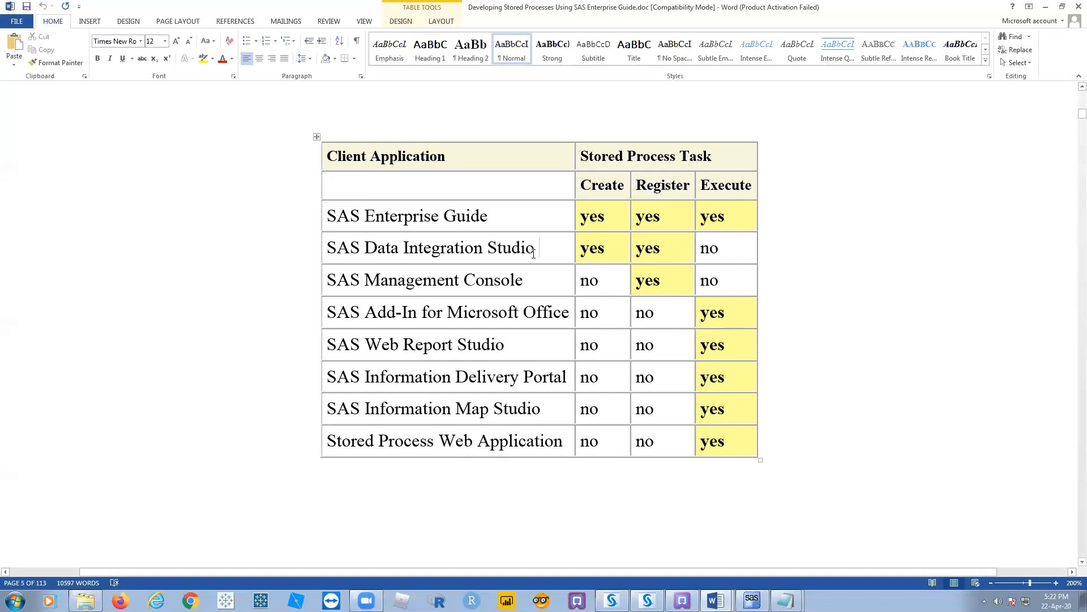
click(609, 249)
click(502, 215)
click(609, 219)
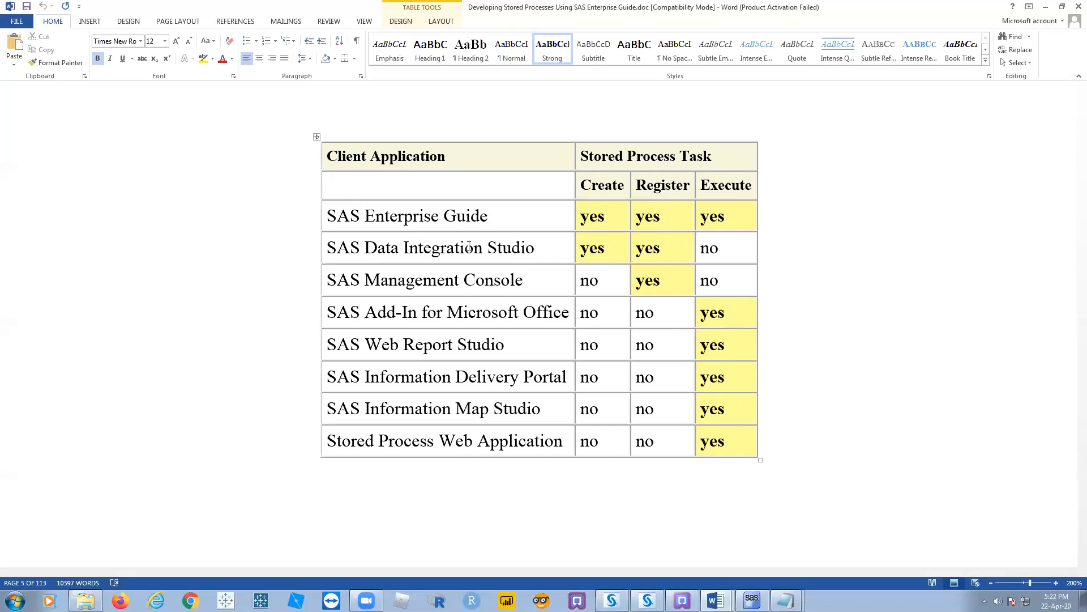
click(501, 215)
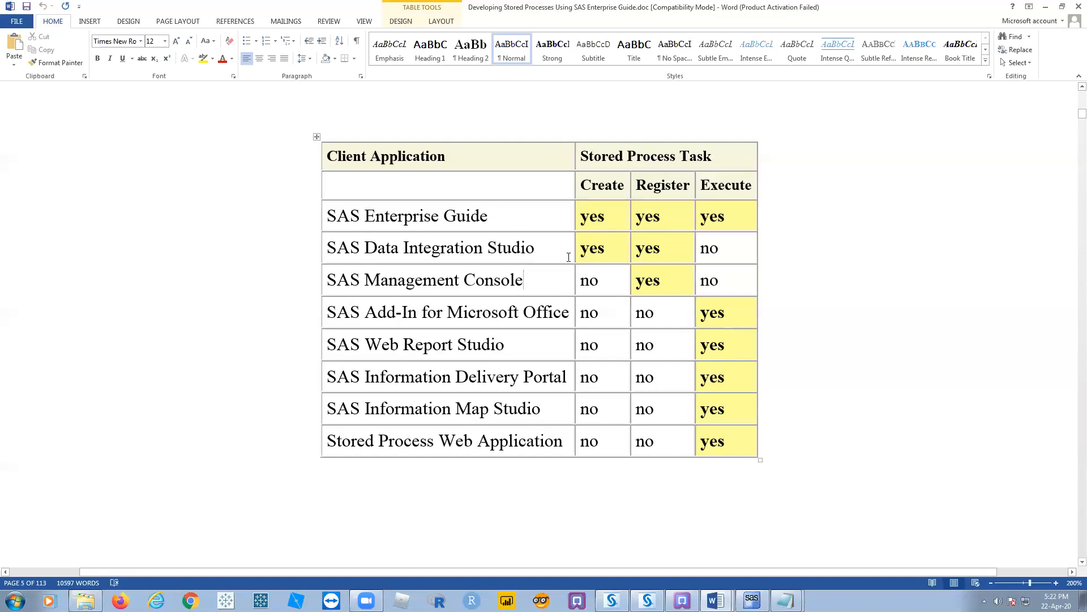
Check the Register entries for SAS Enterprise Guide, Data Integration Studio and Management Console, and recheck the Create entries for the first two.
click(664, 248)
click(671, 279)
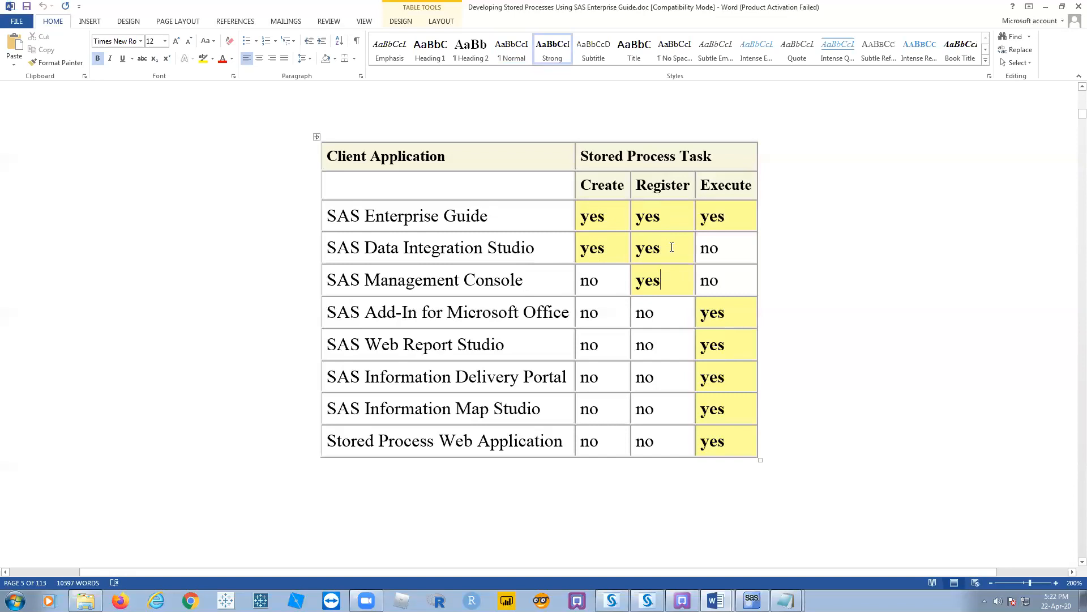
click(663, 225)
click(668, 251)
click(677, 287)
drag(582, 215, 605, 216)
click(597, 245)
click(522, 225)
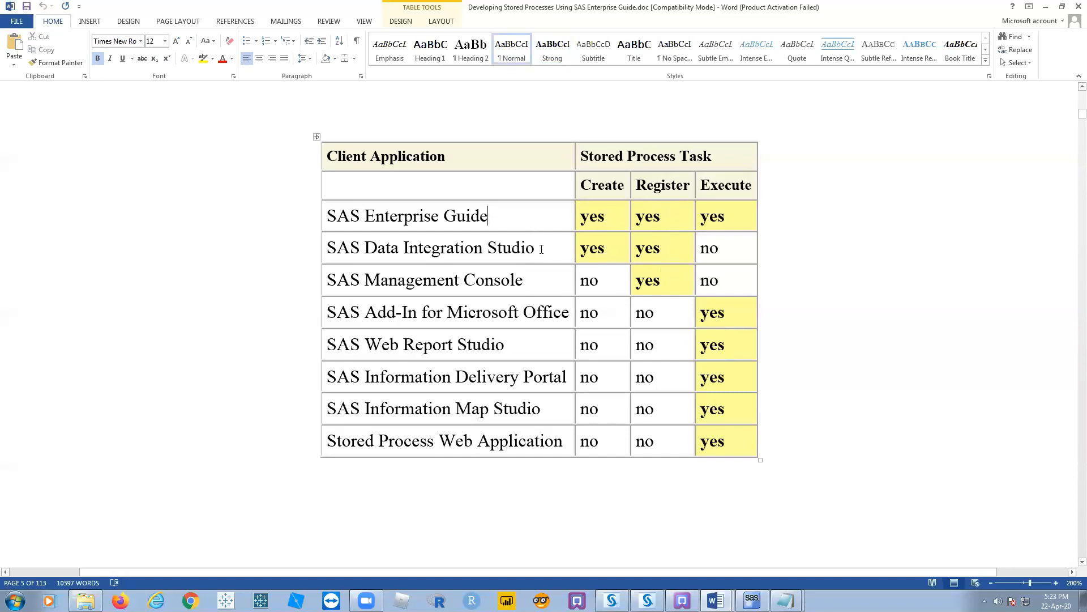
Compare the rows for SAS Enterprise Guide, Data Integration Studio and Management Console, examining all three task entries for Enterprise Guide.
click(541, 280)
click(546, 254)
click(500, 216)
click(547, 247)
click(541, 278)
drag(582, 216, 699, 218)
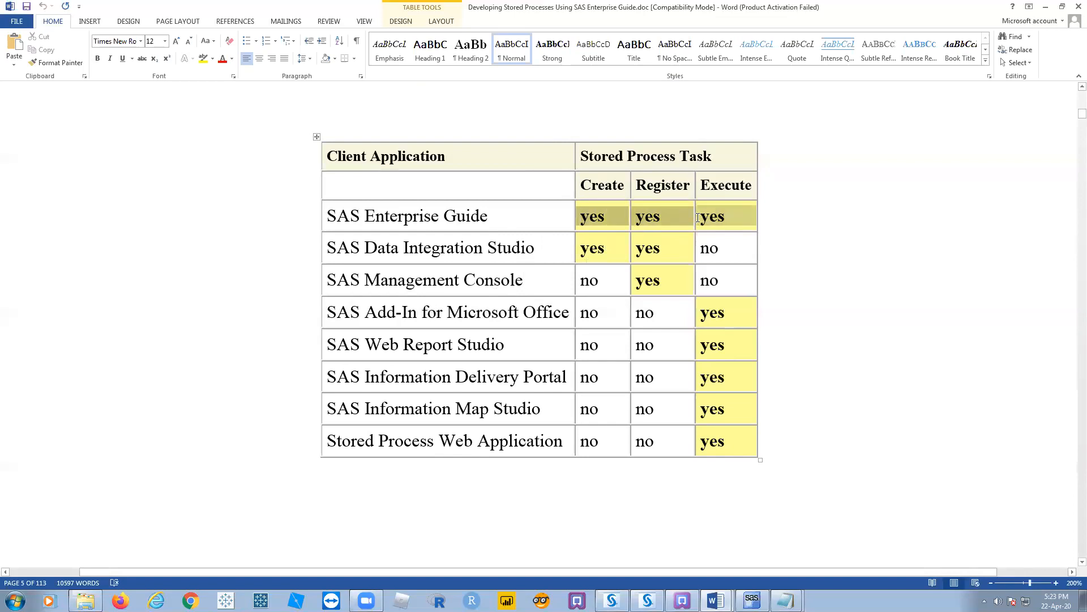
click(830, 250)
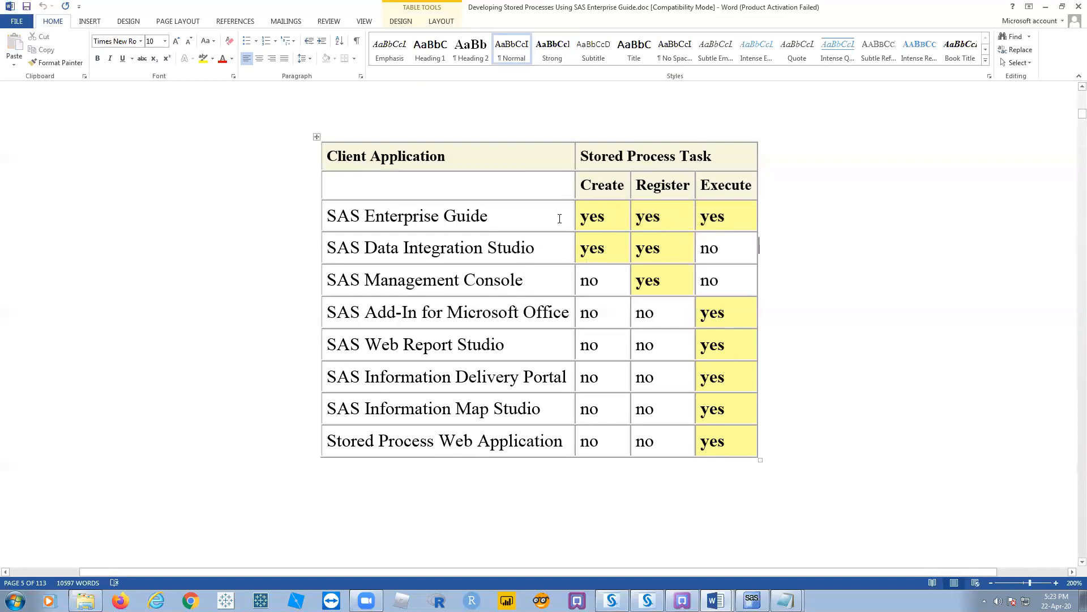
click(736, 216)
click(541, 279)
Look over the Manageability and Security section and revisit the stored process benefits table.
scroll(768, 340, down, 10)
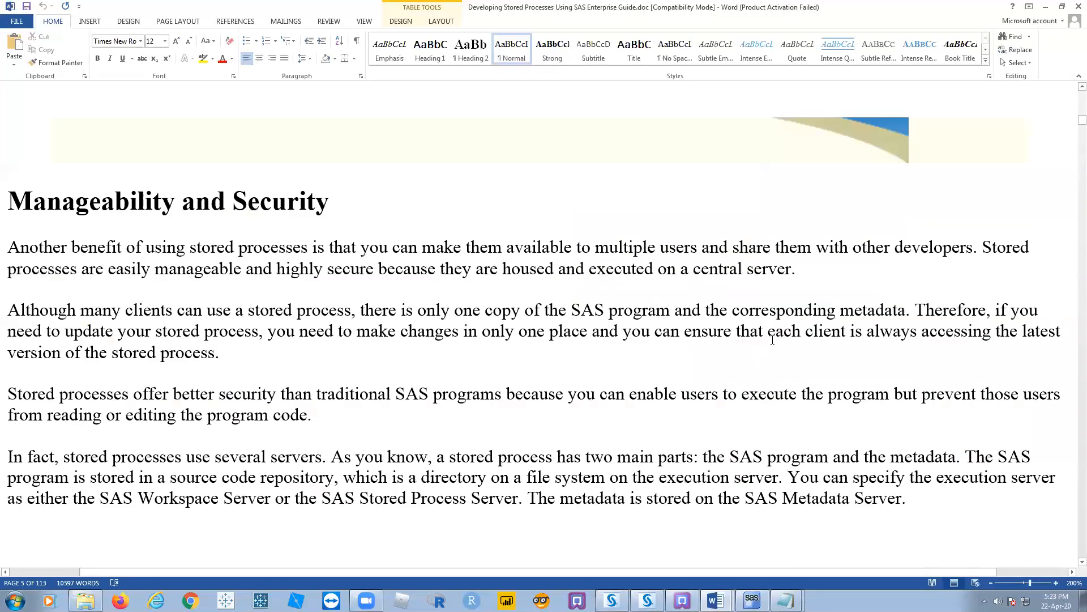
scroll(907, 227, up, 4)
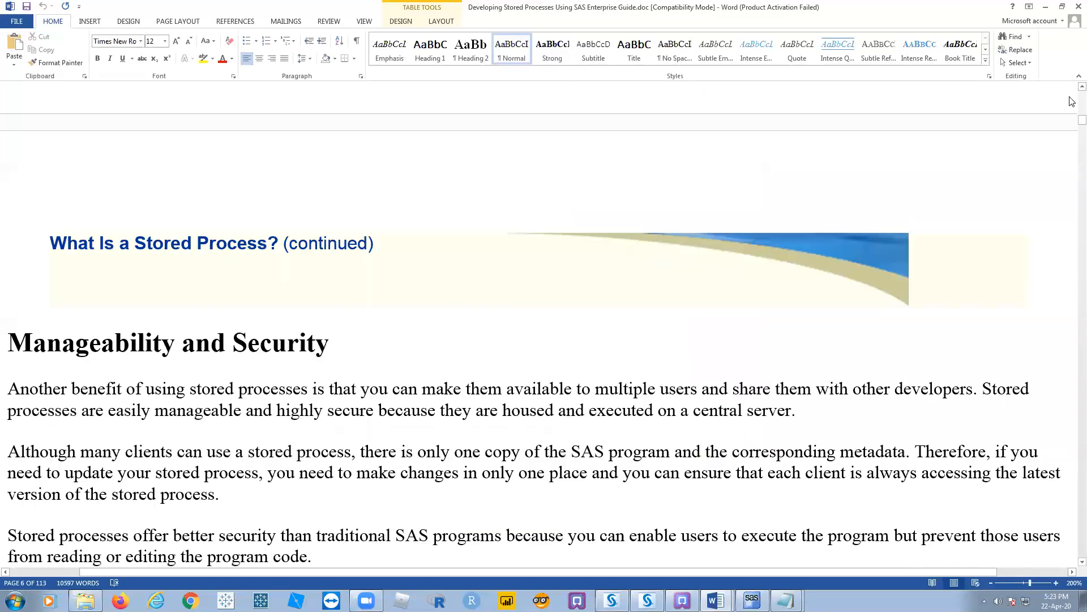
drag(1081, 120, 1082, 116)
scroll(417, 311, down, 3)
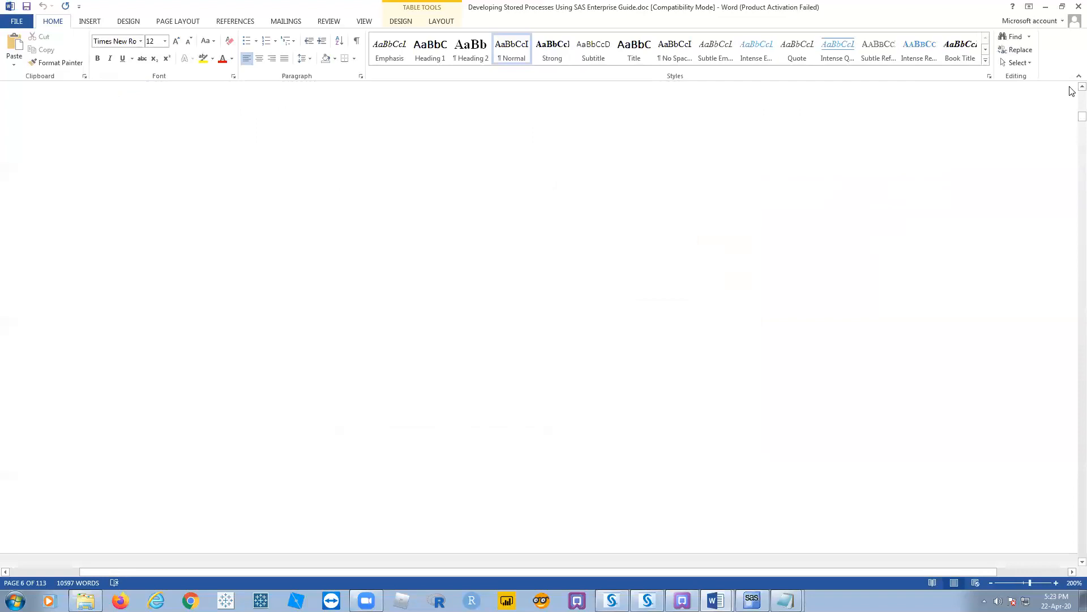
scroll(1073, 96, up, 3)
scroll(1072, 102, up, 5)
scroll(1072, 102, up, 8)
scroll(237, 327, down, 3)
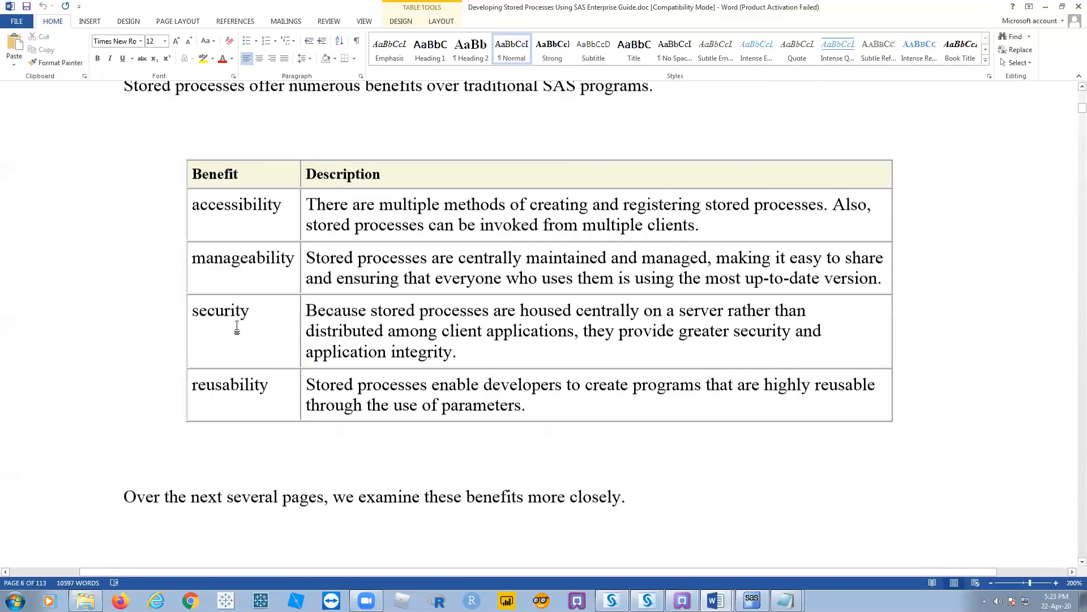
scroll(1072, 107, down, 4)
Return to the document's introduction, close the document, and reposition the Stored process folder window on the desktop.
drag(1072, 137, 1072, 63)
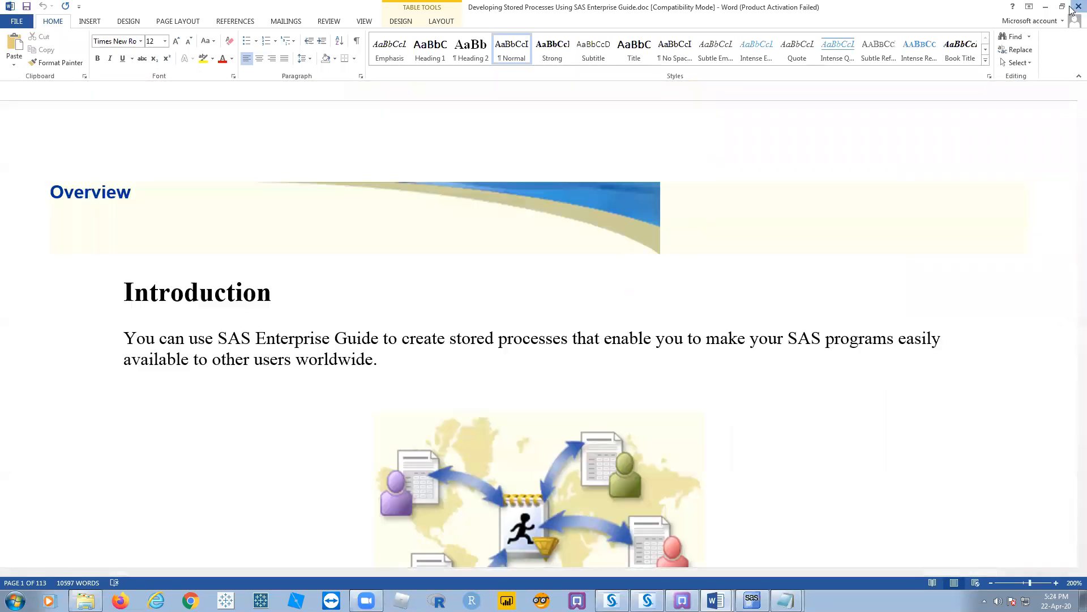
click(1078, 7)
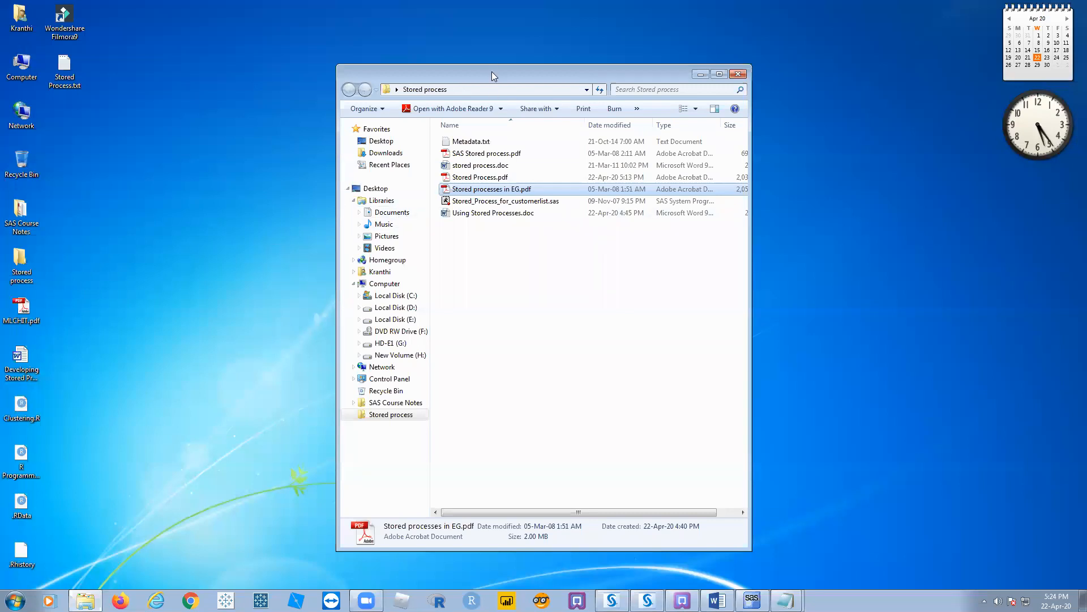
drag(492, 73, 563, 67)
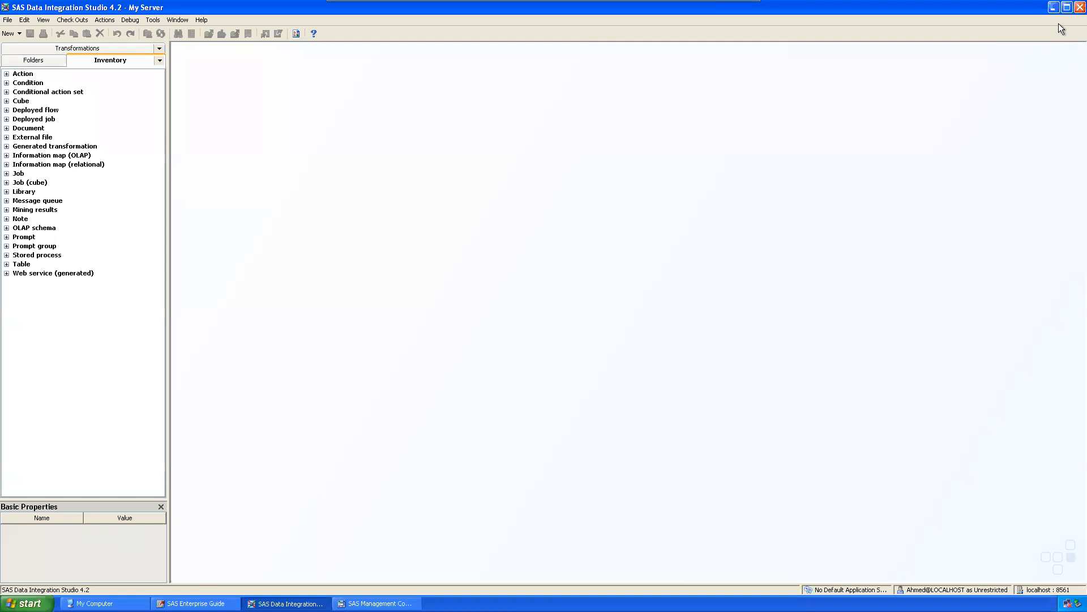
On the remote machine, minimize SAS Data Integration Studio, start a new SAS Enterprise Guide project, and return to the local desktop.
click(1053, 7)
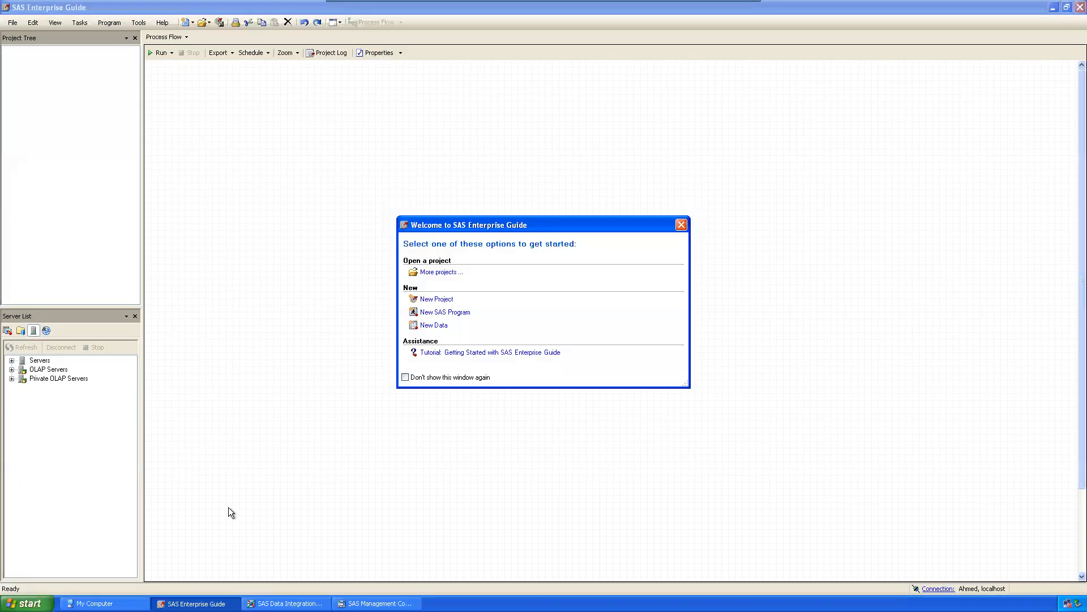
click(439, 301)
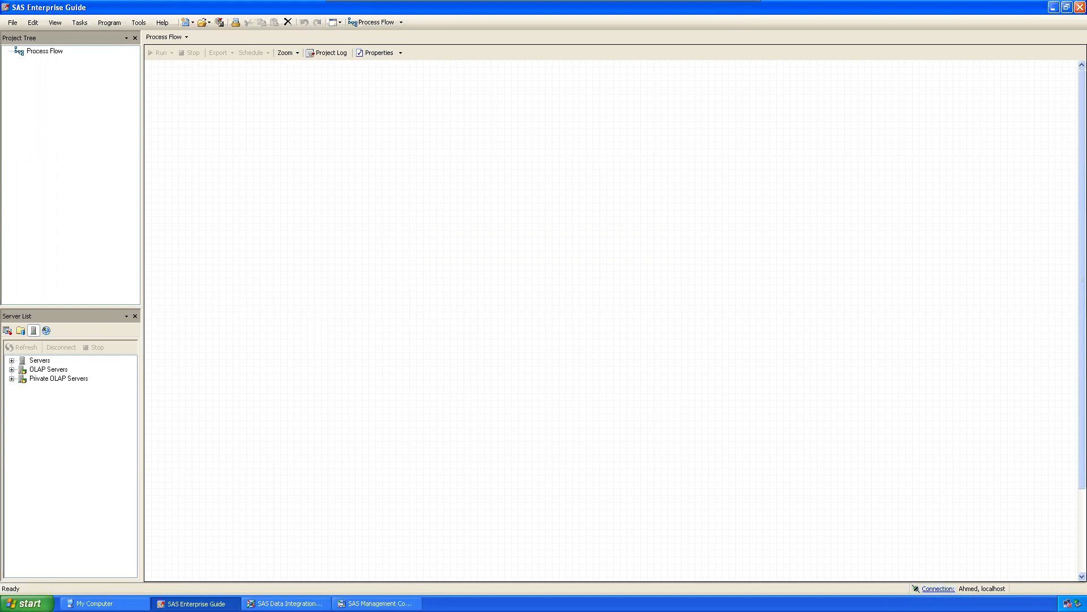
click(29, 603)
click(665, 366)
click(731, 7)
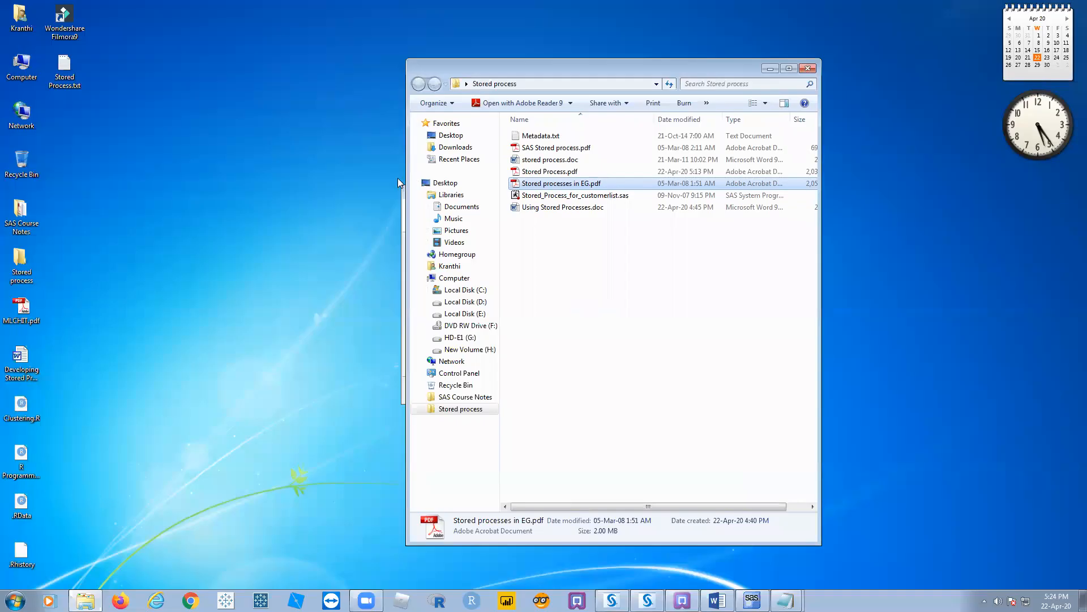
Launch SAS Enterprise Guide 6.1 (64-bit) on the local machine and start a new project.
click(15, 601)
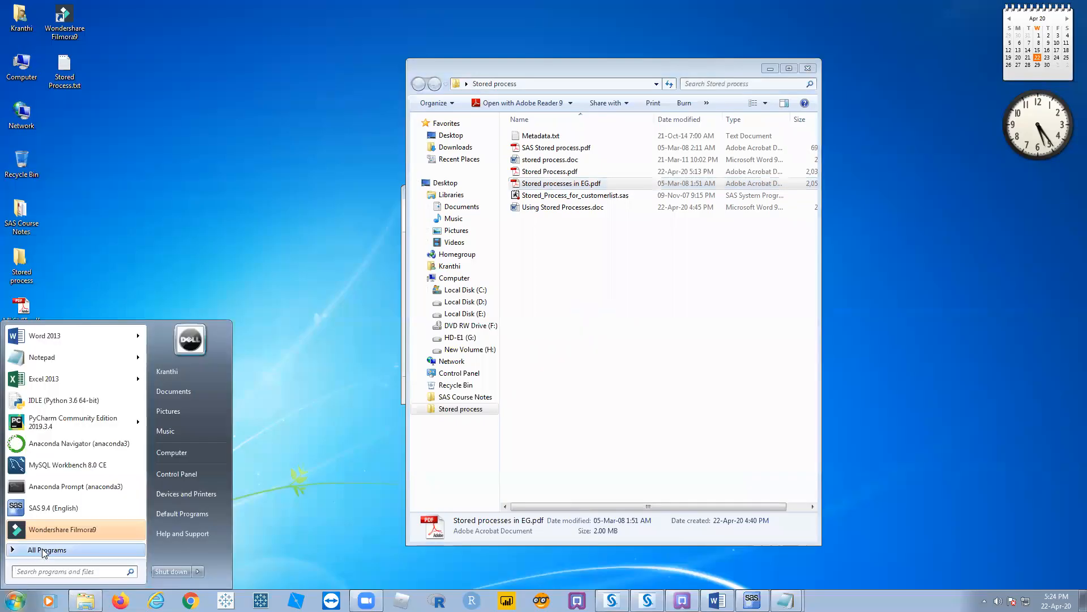
click(45, 552)
drag(142, 403, 142, 512)
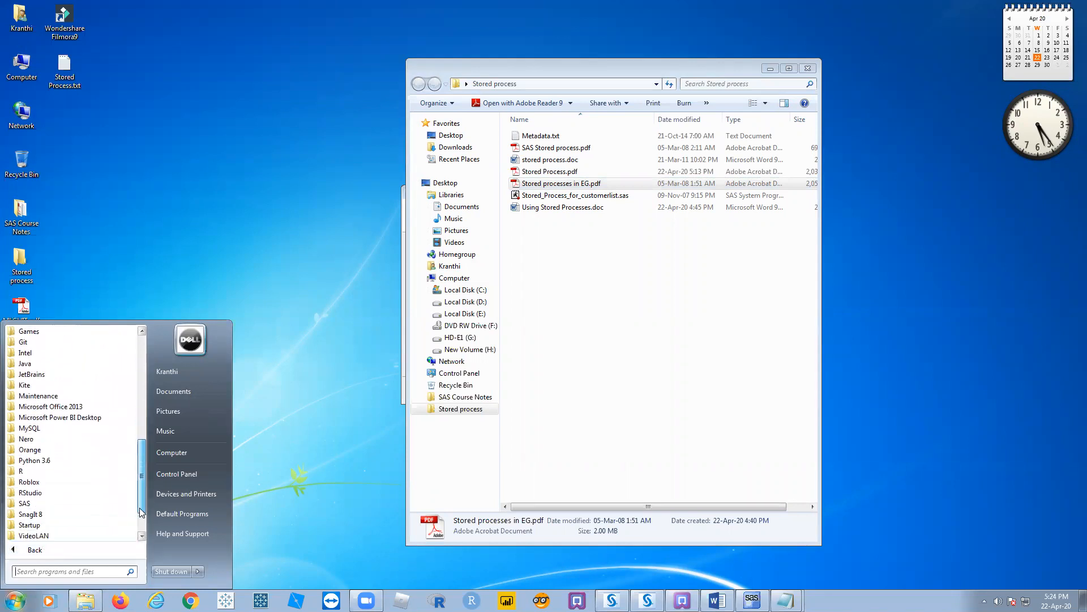
click(24, 503)
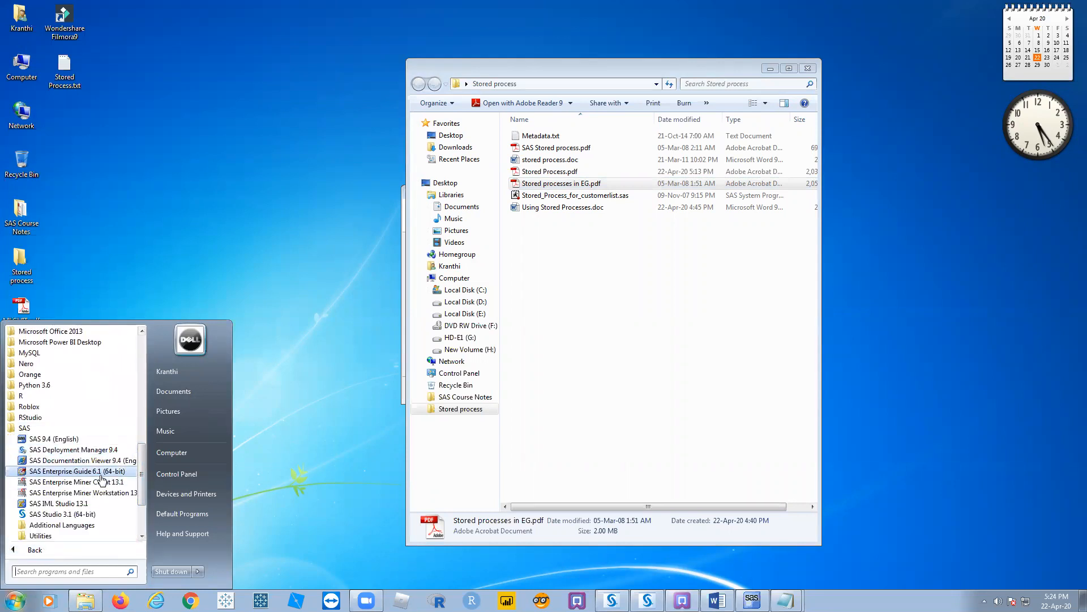
click(95, 470)
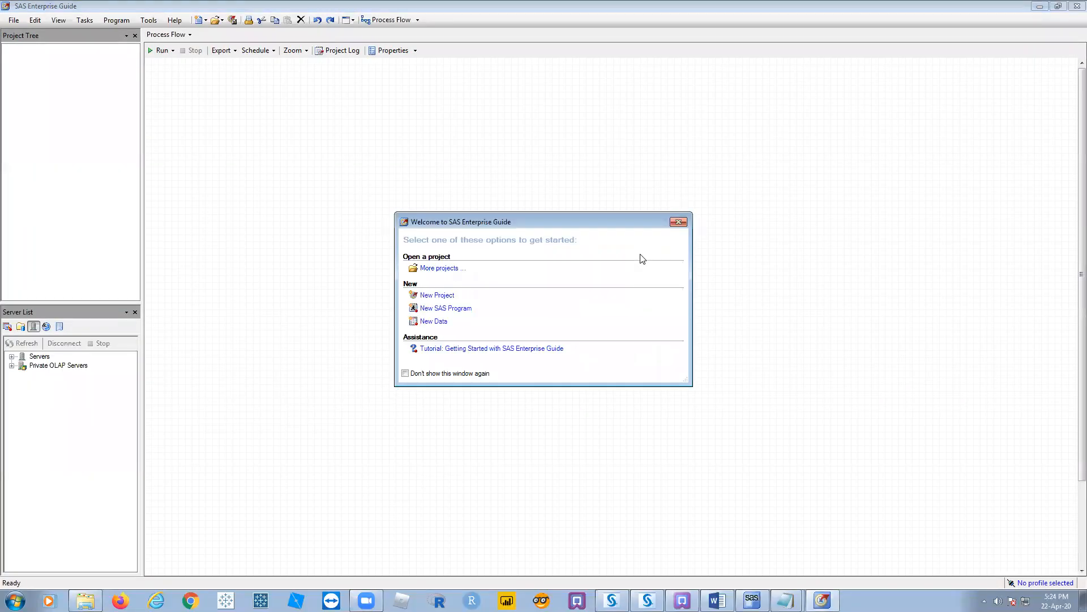
click(435, 296)
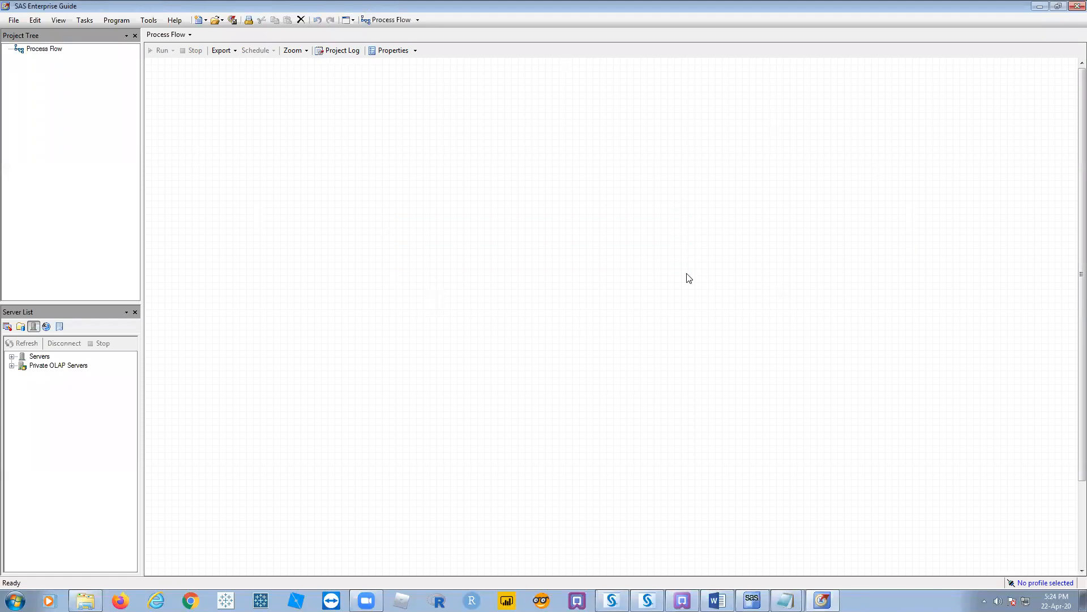
Open the connection profiles of SAS Enterprise Guide and move the Connections dialog aside.
click(1045, 584)
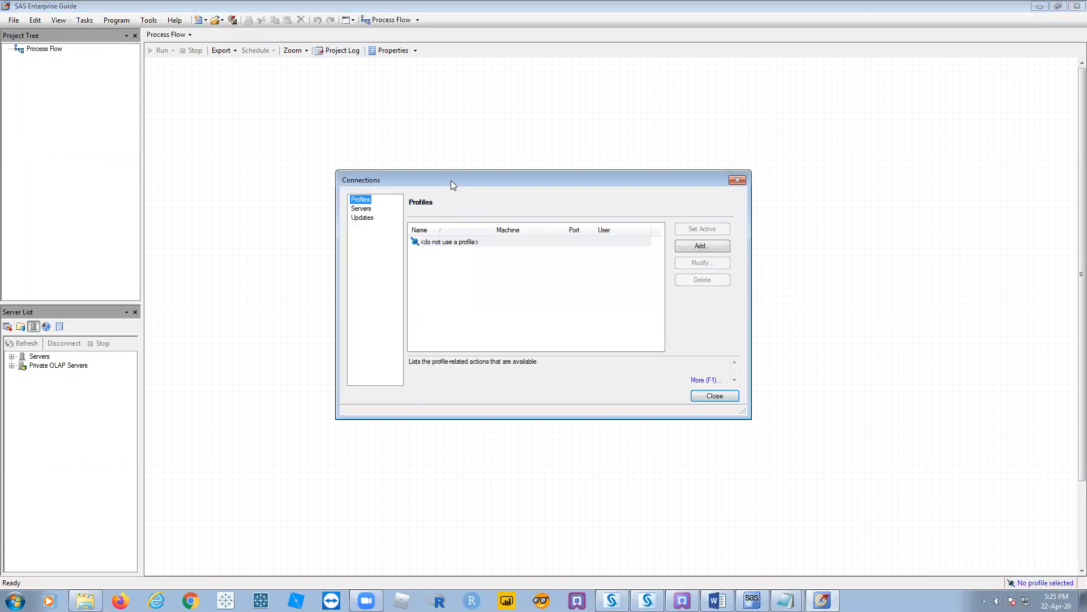
drag(451, 180, 385, 184)
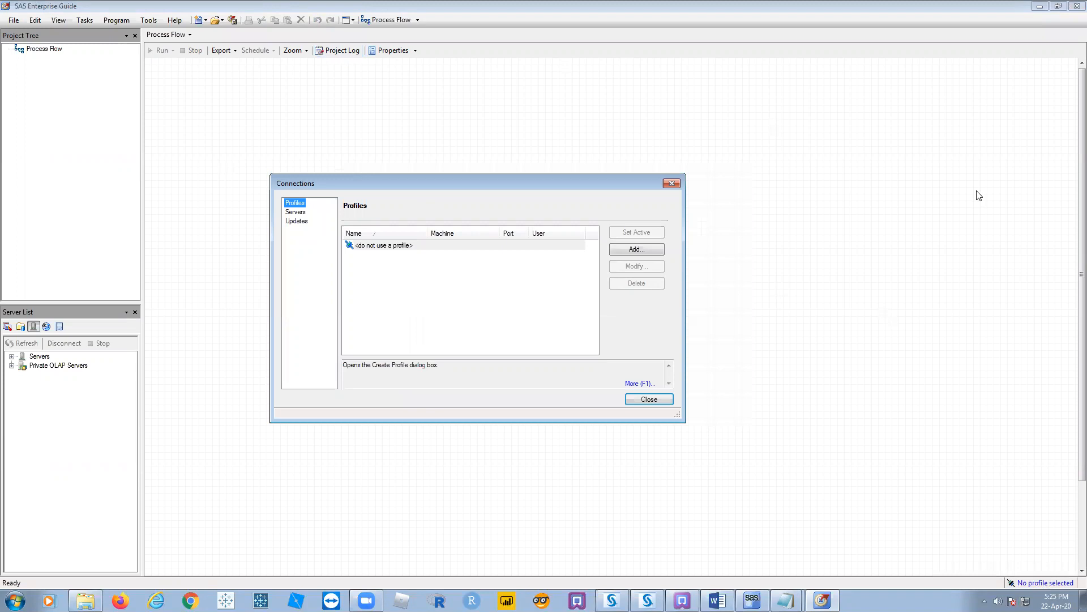
Check the server settings in the local Connections dialog, return to the profiles, and close the dialog.
click(293, 212)
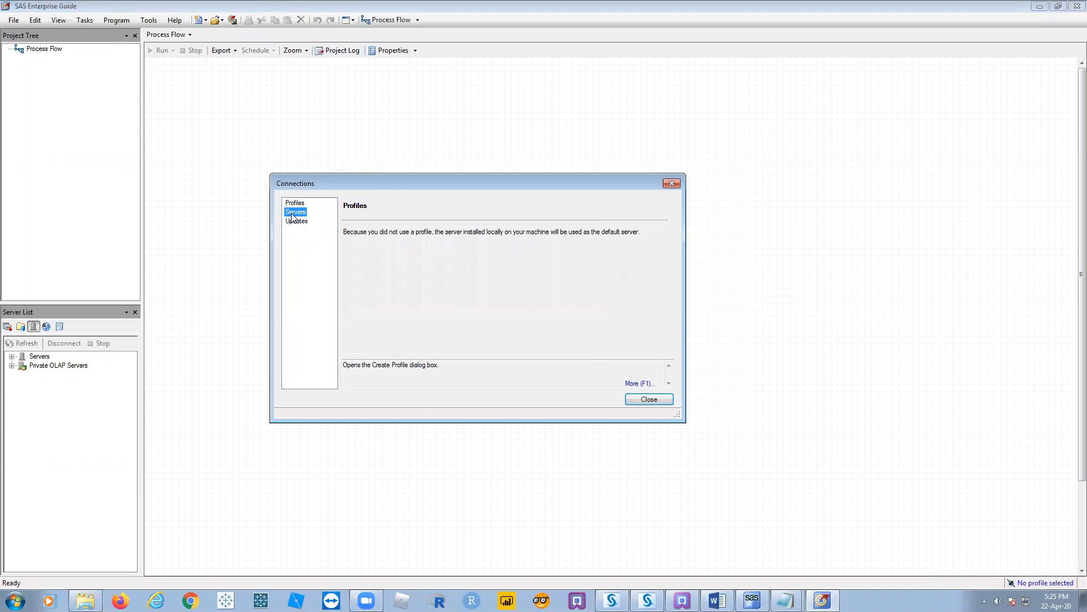
drag(346, 182, 347, 165)
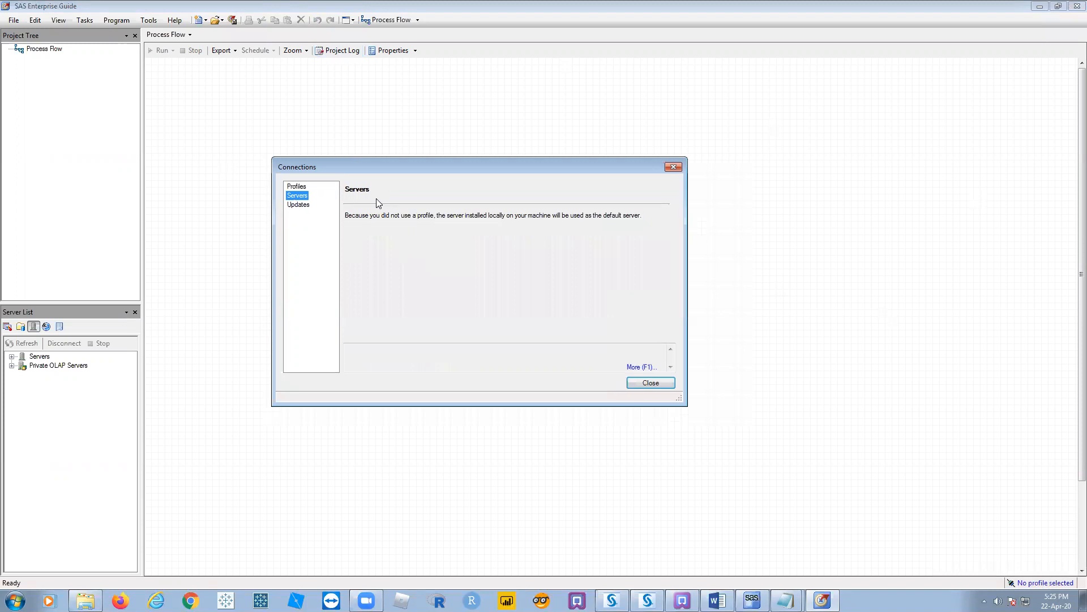
key(Up)
click(651, 383)
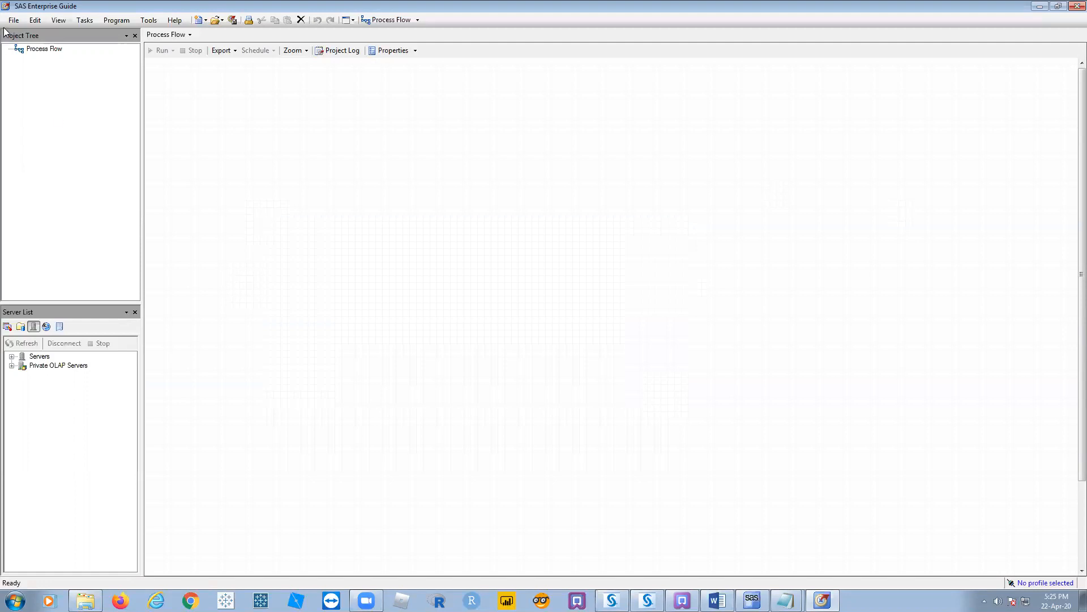
scroll(500, 295, down, 3)
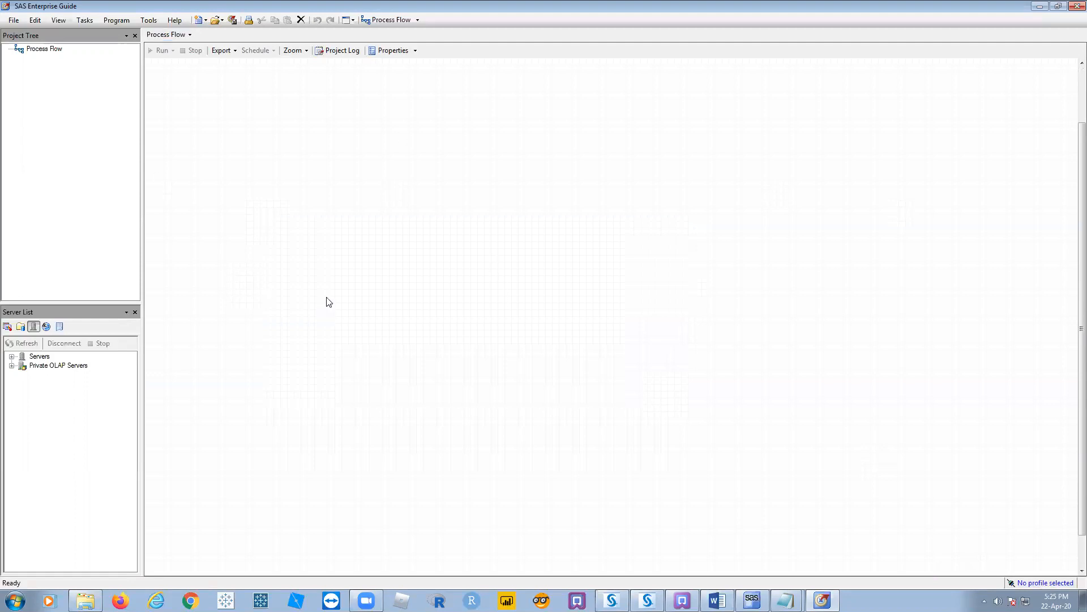
scroll(624, 303, up, 3)
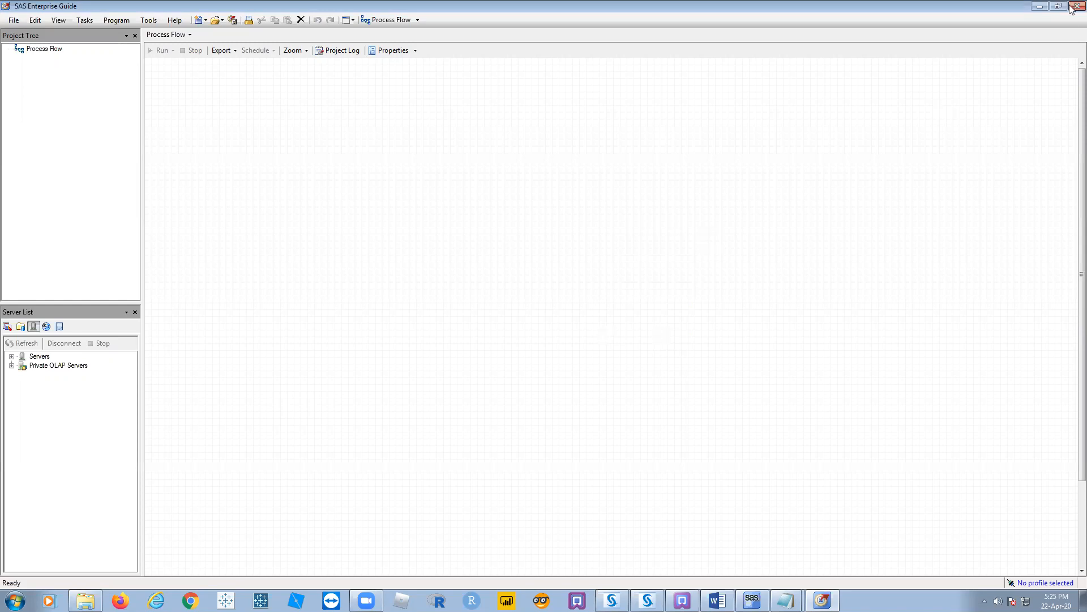
Switch to SAS Enterprise Guide on the remote machine, open its connection profiles, and select the My Server profile.
click(1040, 5)
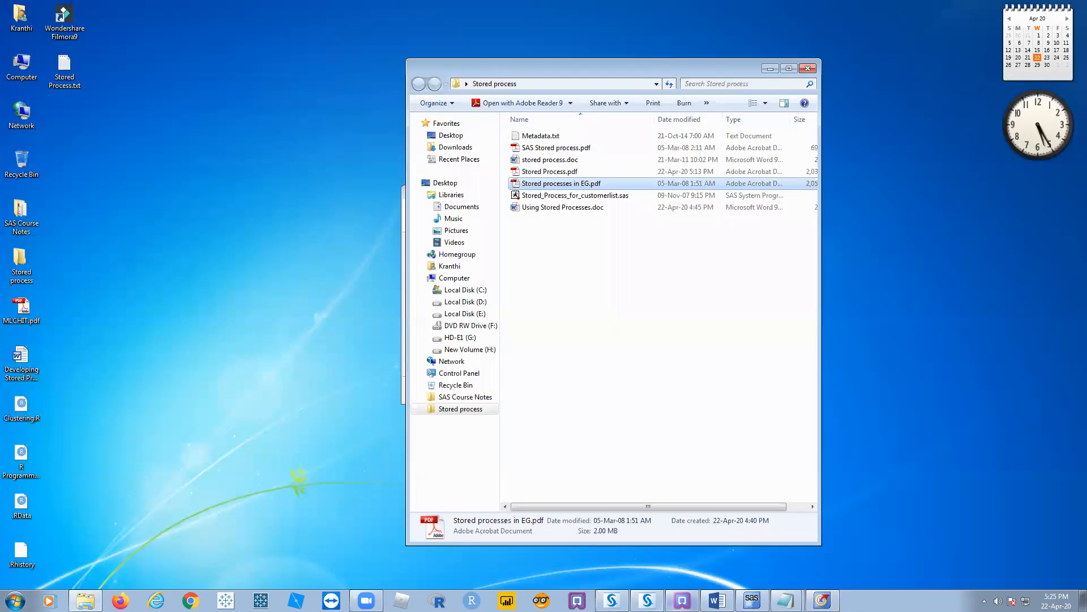
click(647, 596)
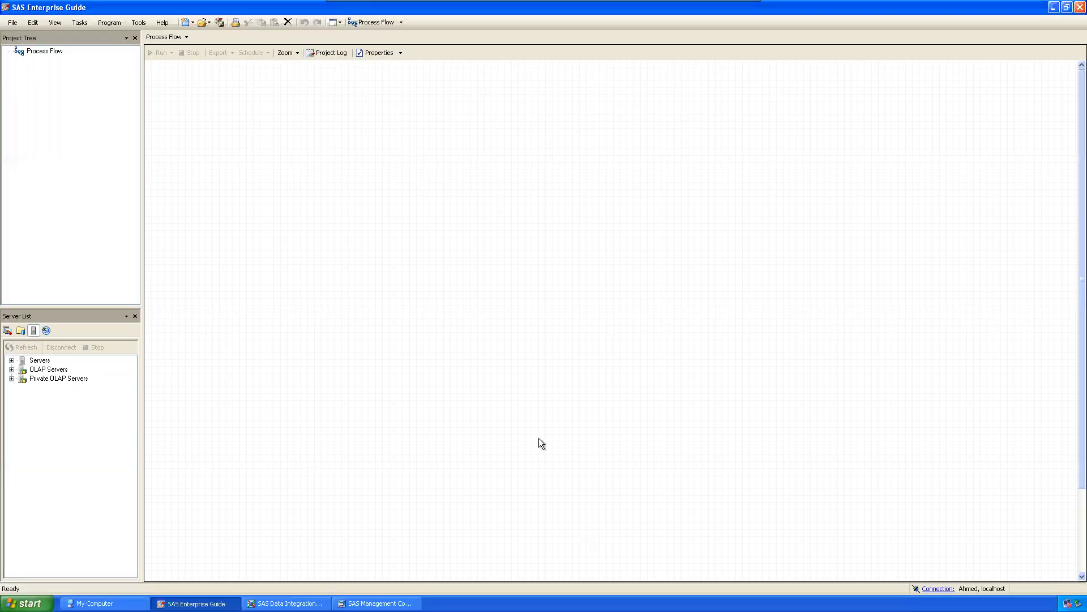
click(936, 590)
drag(456, 180, 391, 160)
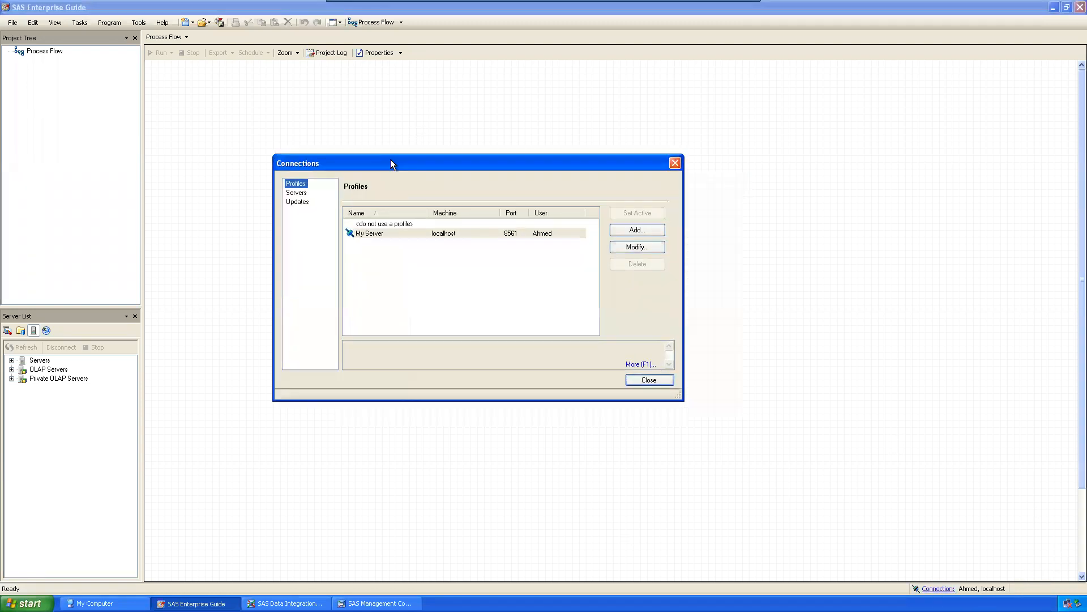
click(368, 233)
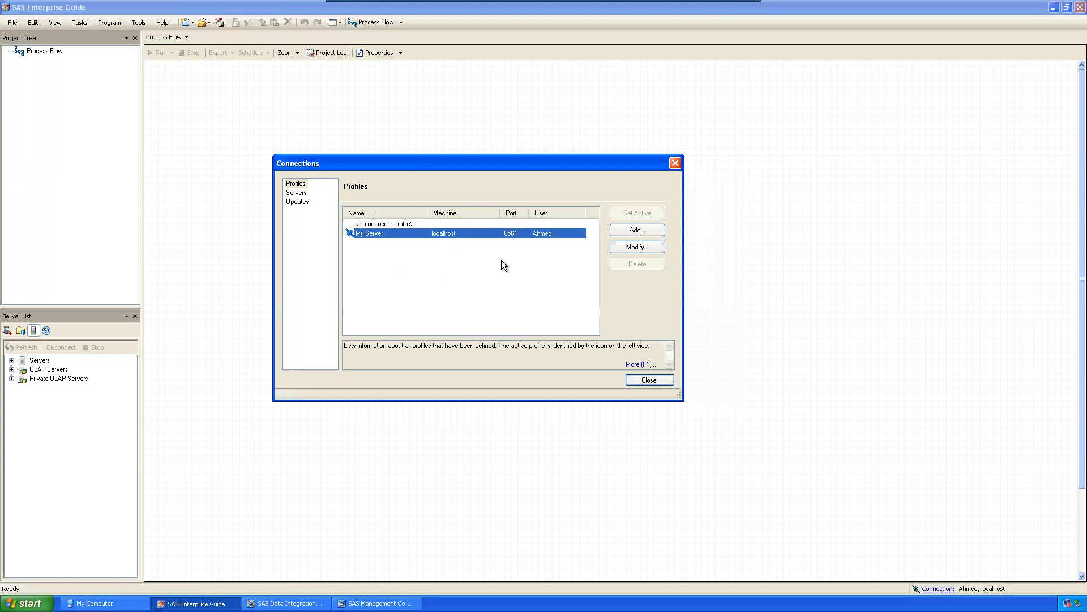
drag(375, 165, 380, 155)
click(380, 226)
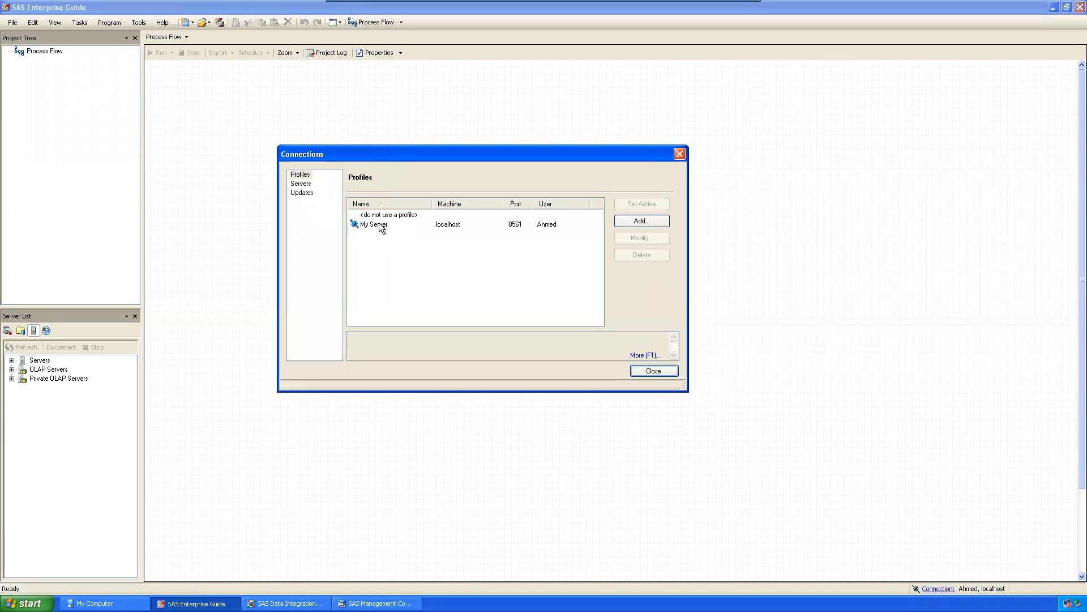
click(380, 226)
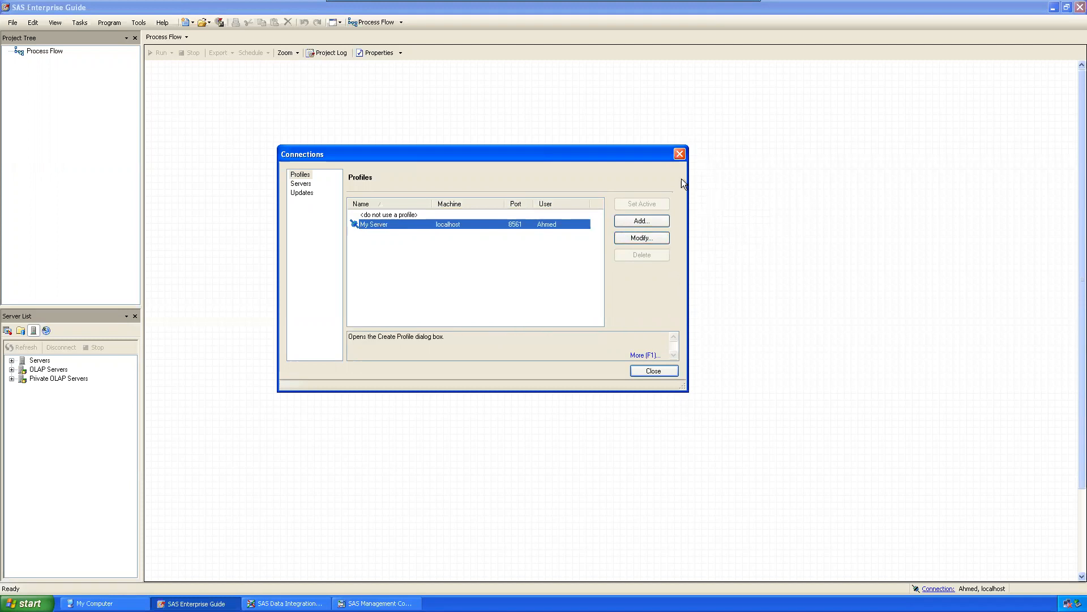
Try SASMeta as the default server for the My Server profile and set it back to SASApp.
click(312, 184)
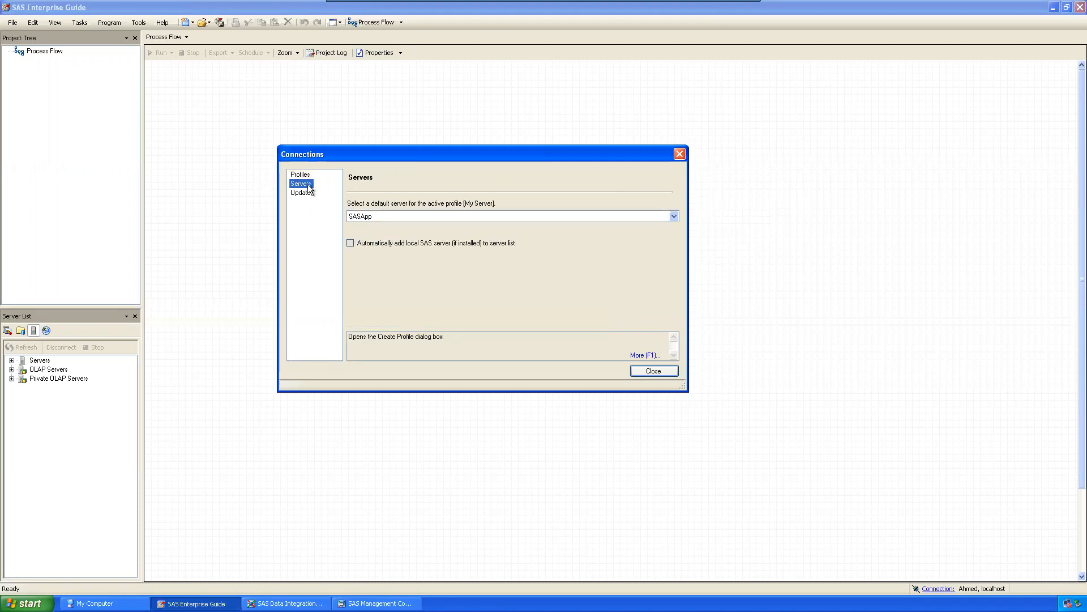
click(420, 216)
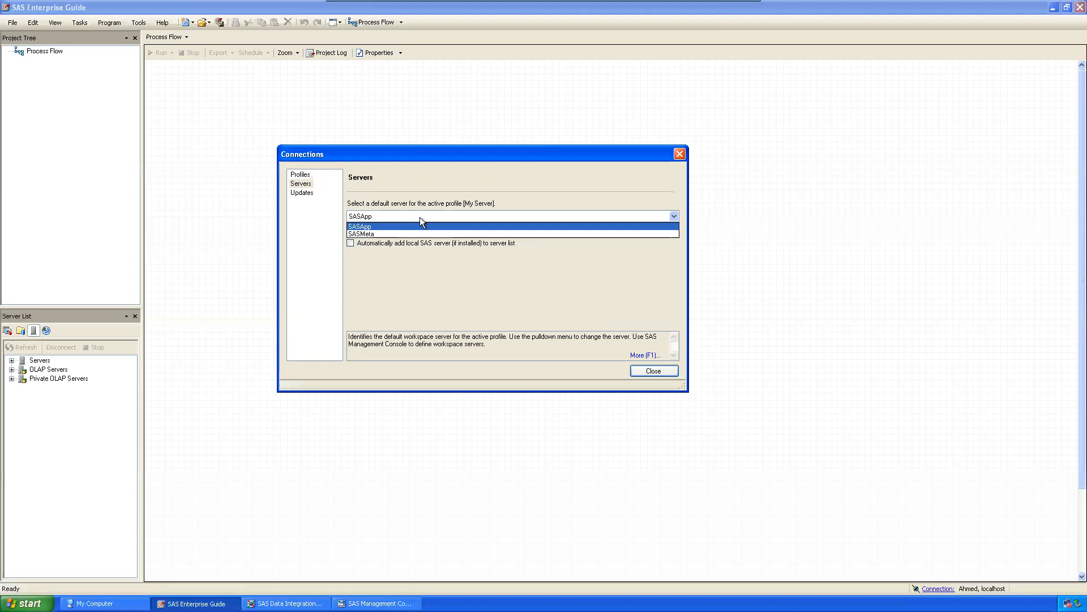
click(378, 225)
click(382, 214)
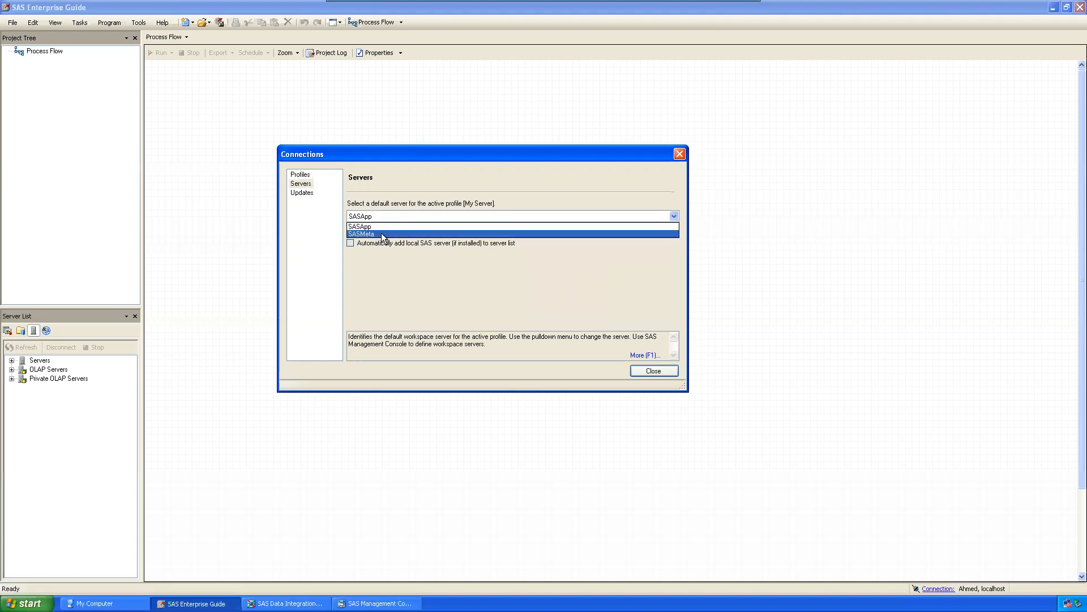
click(382, 233)
click(392, 216)
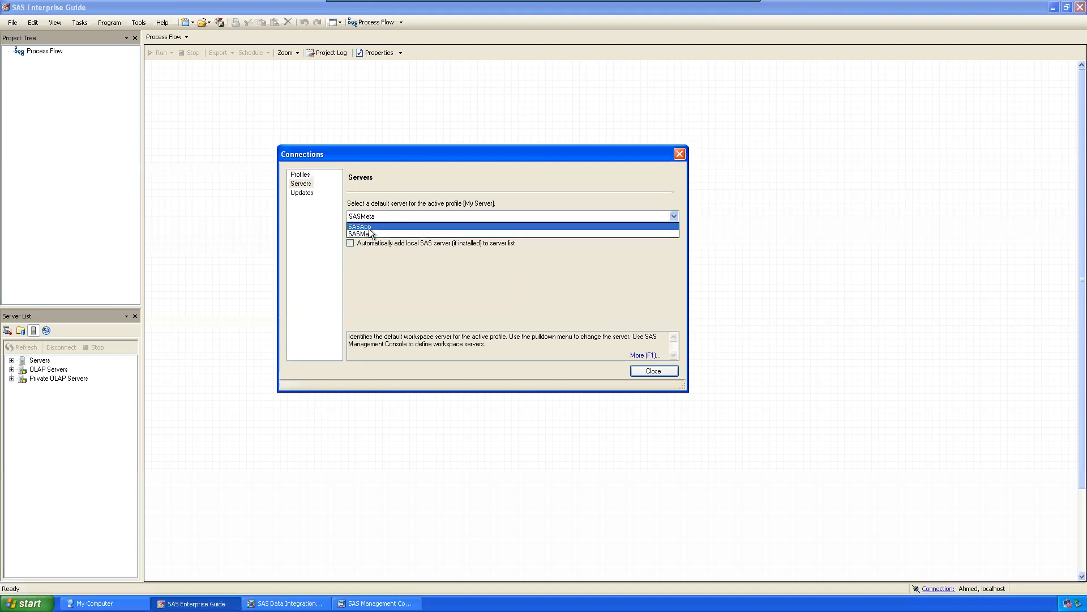
click(373, 227)
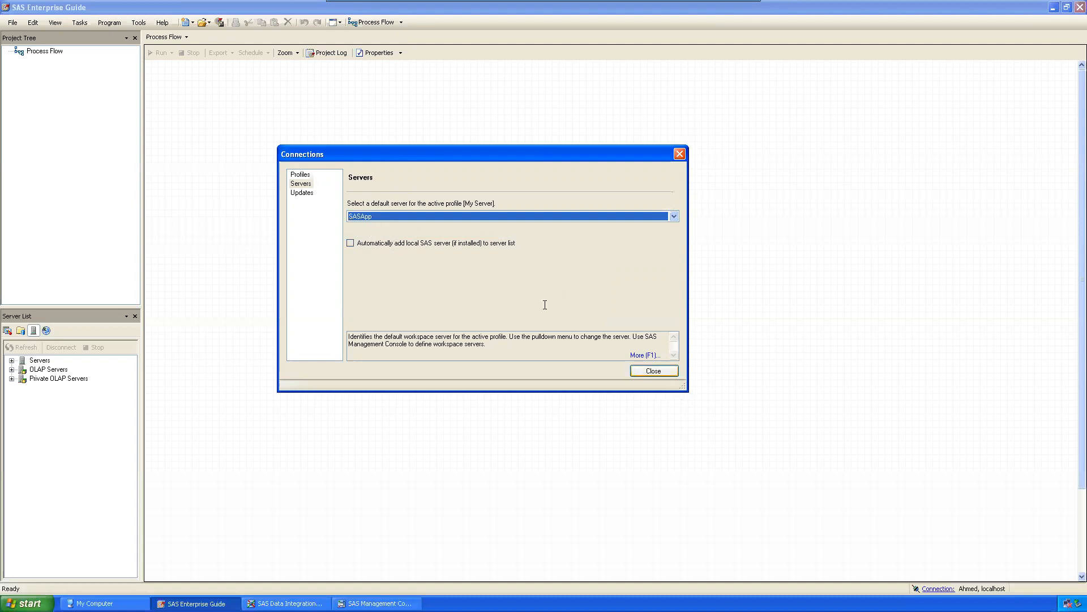
Check the automatic update settings, return to the profiles, and close the Connections dialog.
click(304, 193)
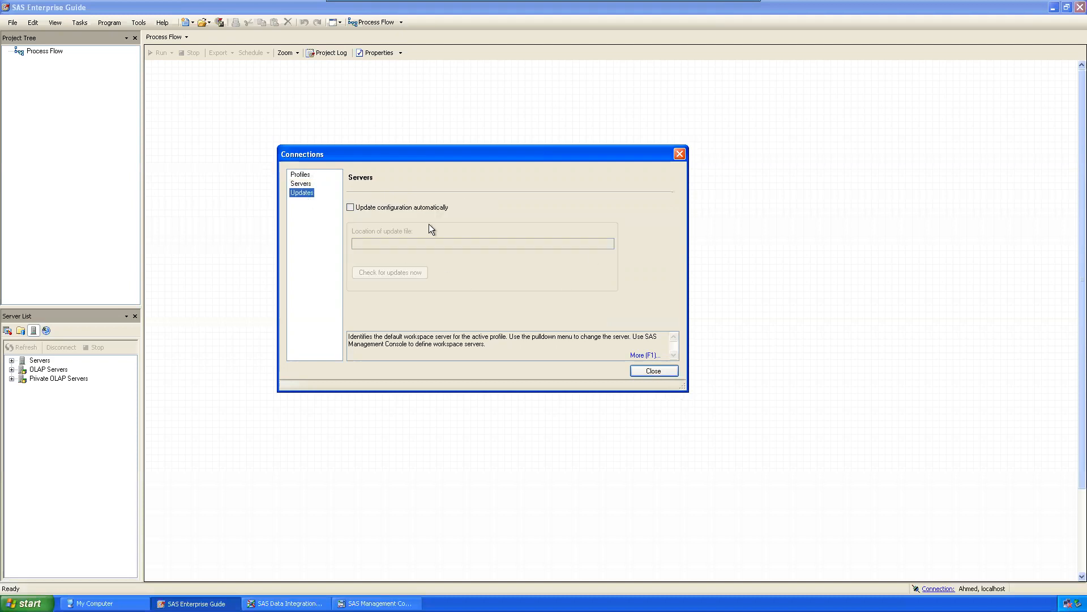
click(303, 175)
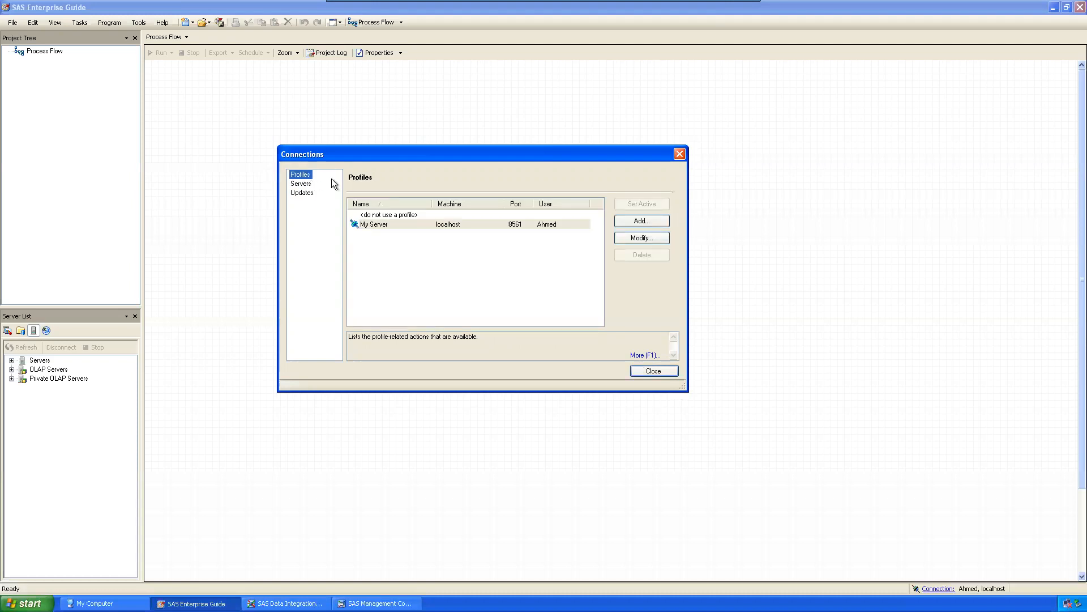
click(654, 371)
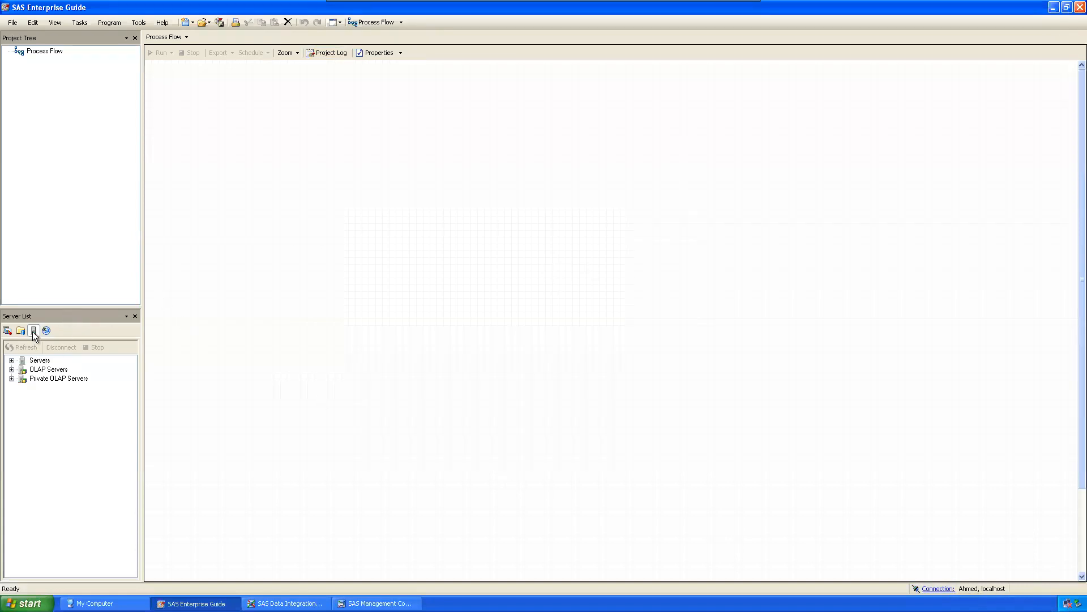
Expand and collapse the Servers node, and show the remote machine's desktop.
click(11, 361)
click(12, 361)
key(super+d)
click(28, 603)
click(405, 446)
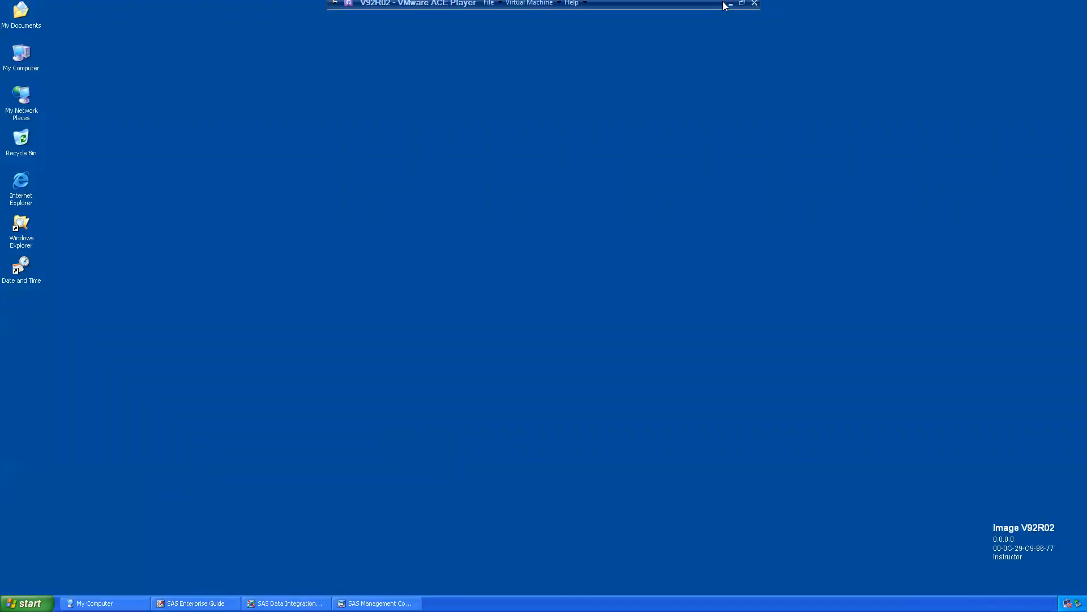
Return to SAS Enterprise Guide on the local machine and view its task list and SAS Folders.
click(730, 8)
click(821, 600)
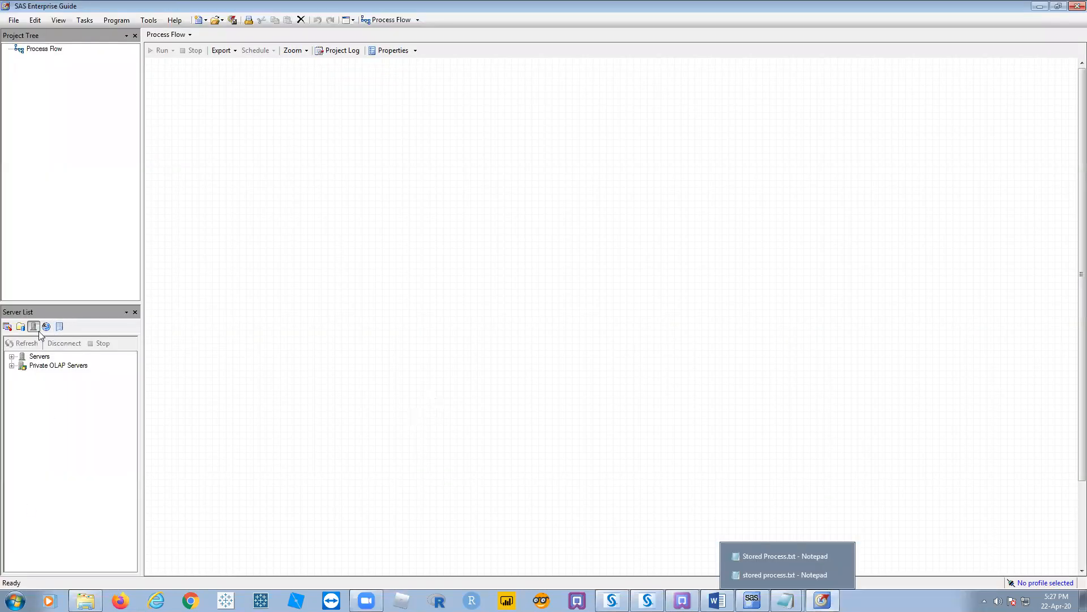
click(7, 326)
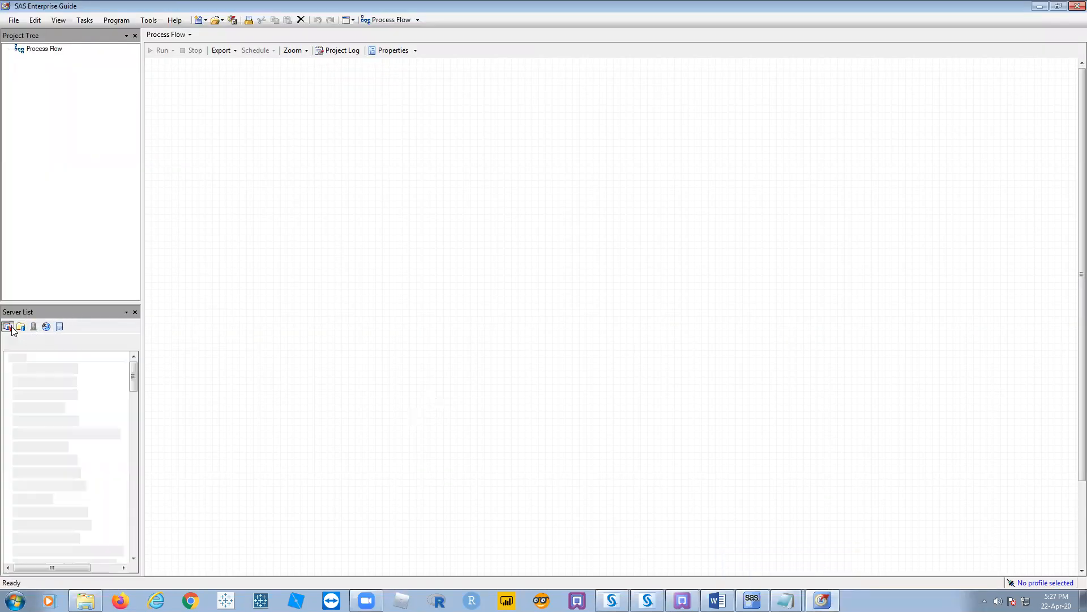
click(20, 326)
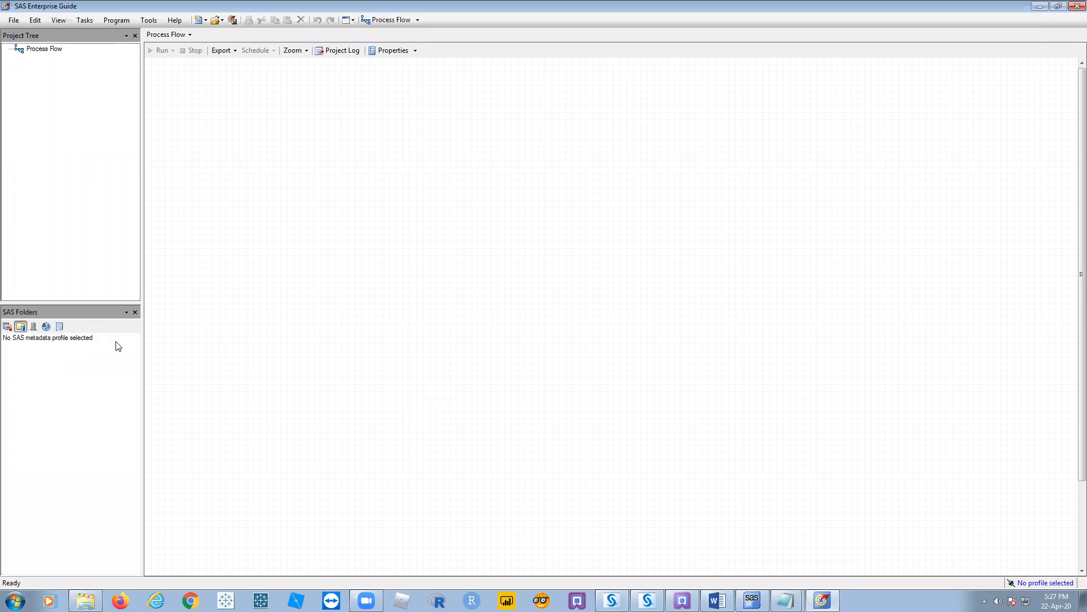
click(204, 332)
In the remote SAS Enterprise Guide, view the SAS Folders, expand Servers in the Server List, and select SASMeta.
click(669, 605)
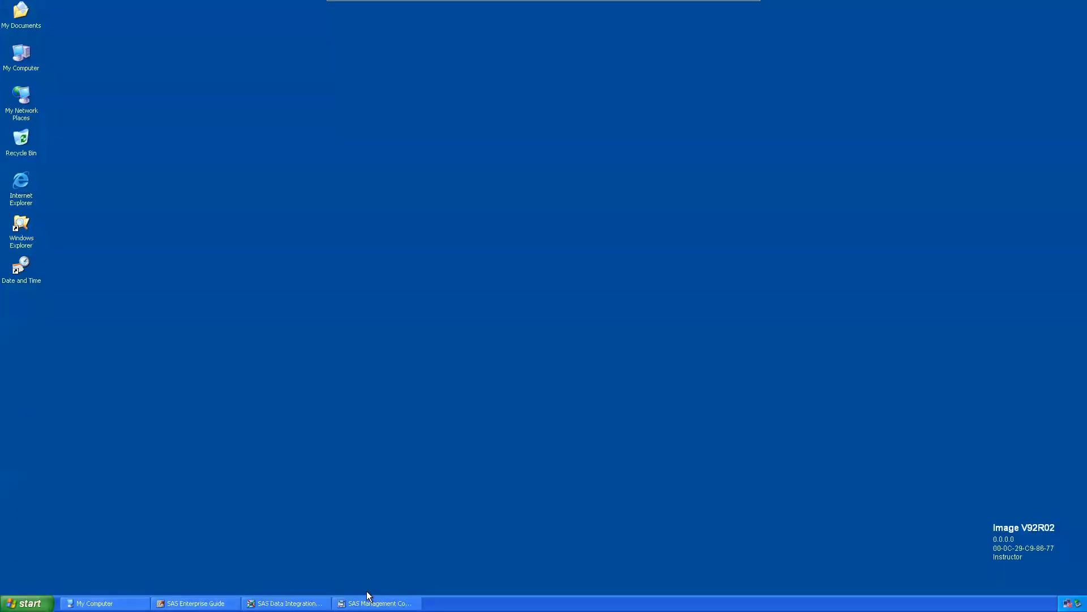
click(227, 602)
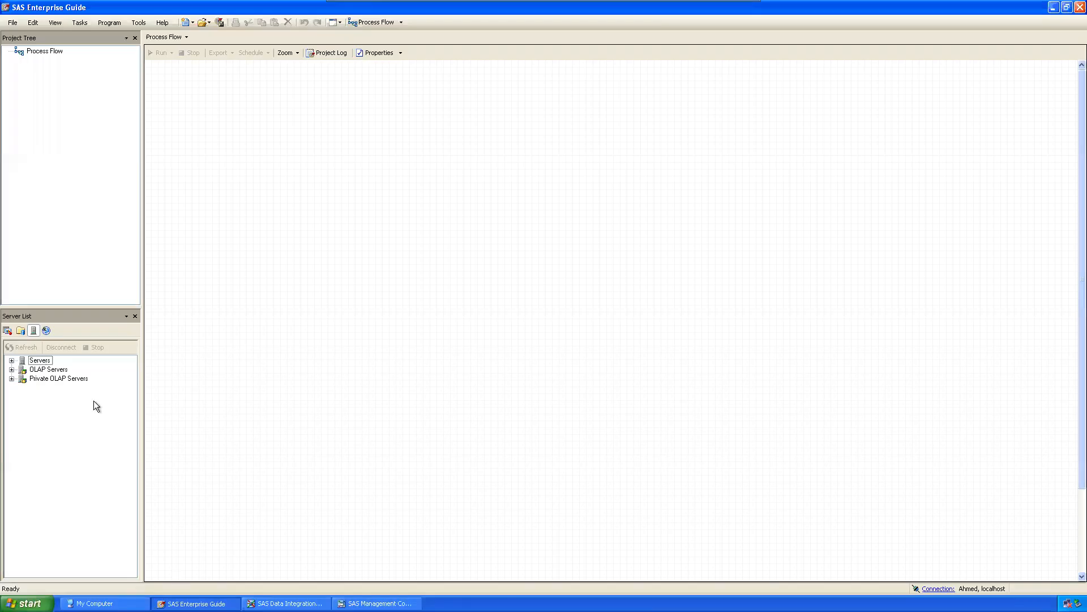
click(22, 329)
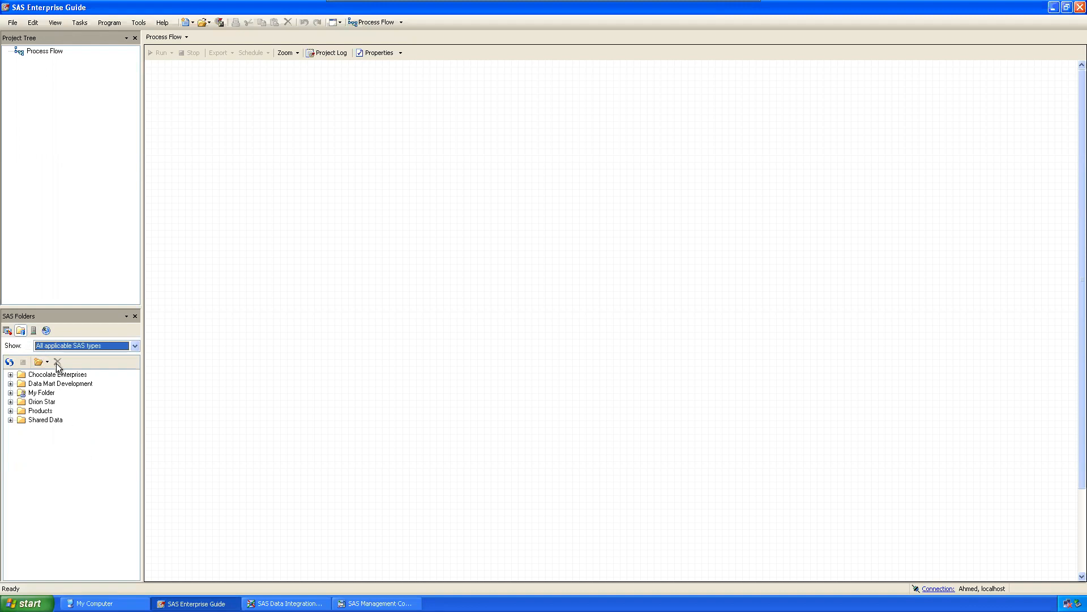
click(34, 330)
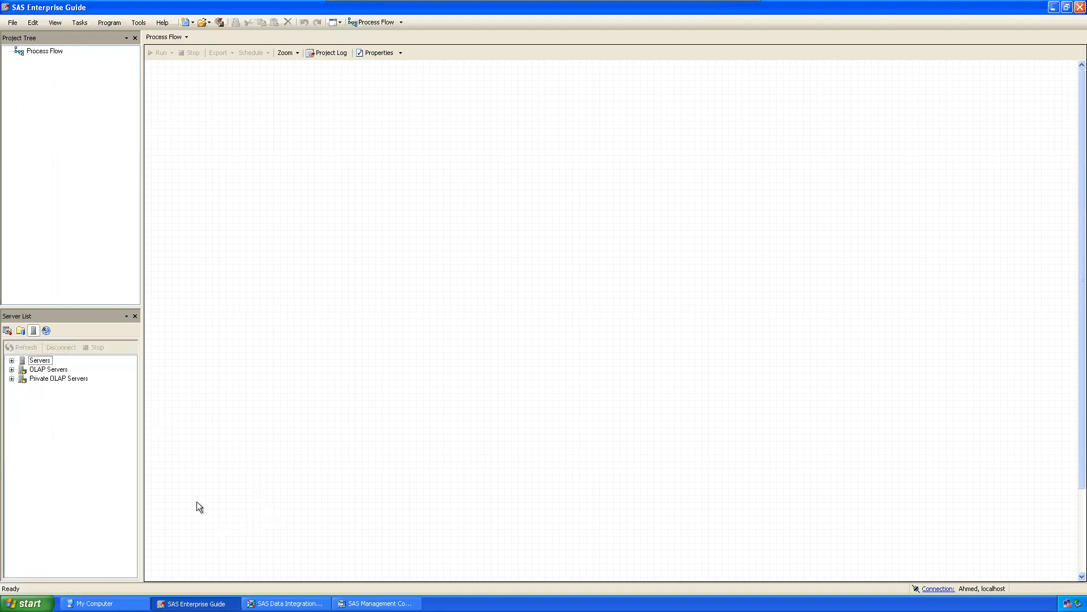
click(11, 360)
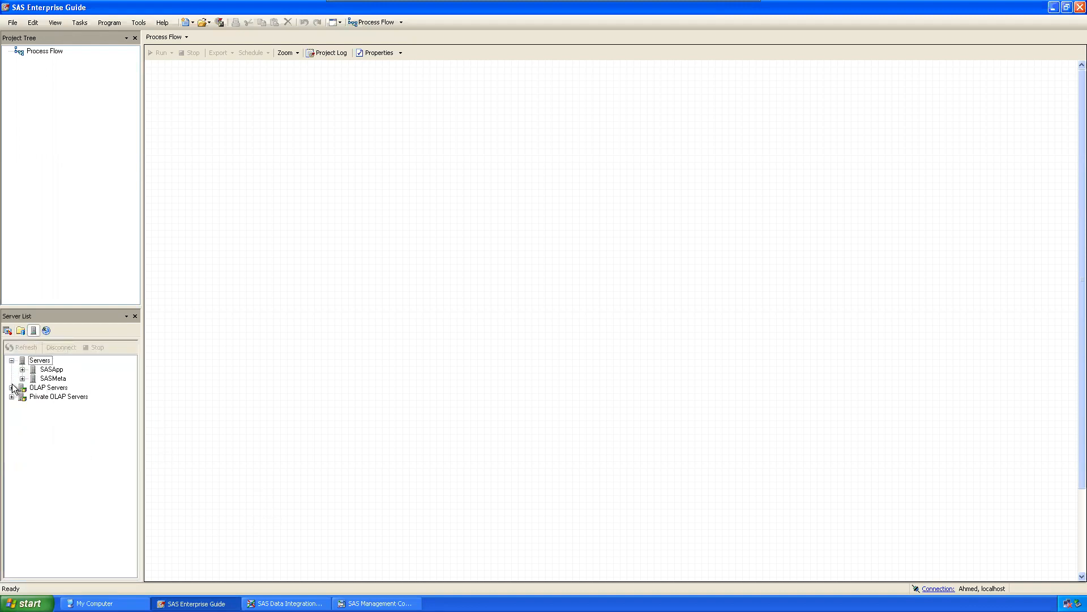
click(53, 378)
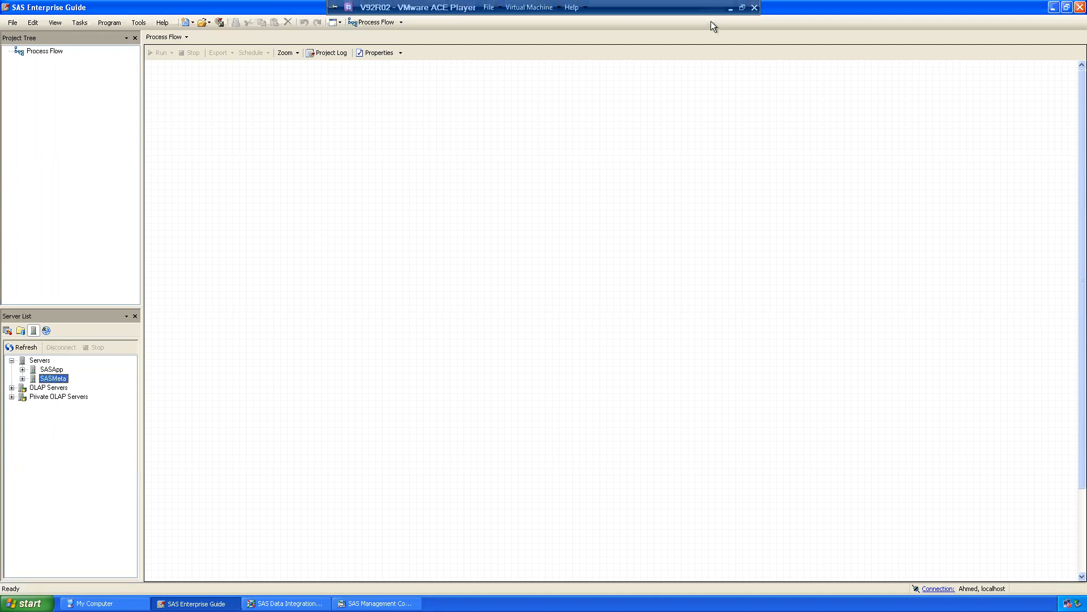
Return to the local SAS Enterprise Guide and expand the Local server in its Server List for comparison.
click(731, 8)
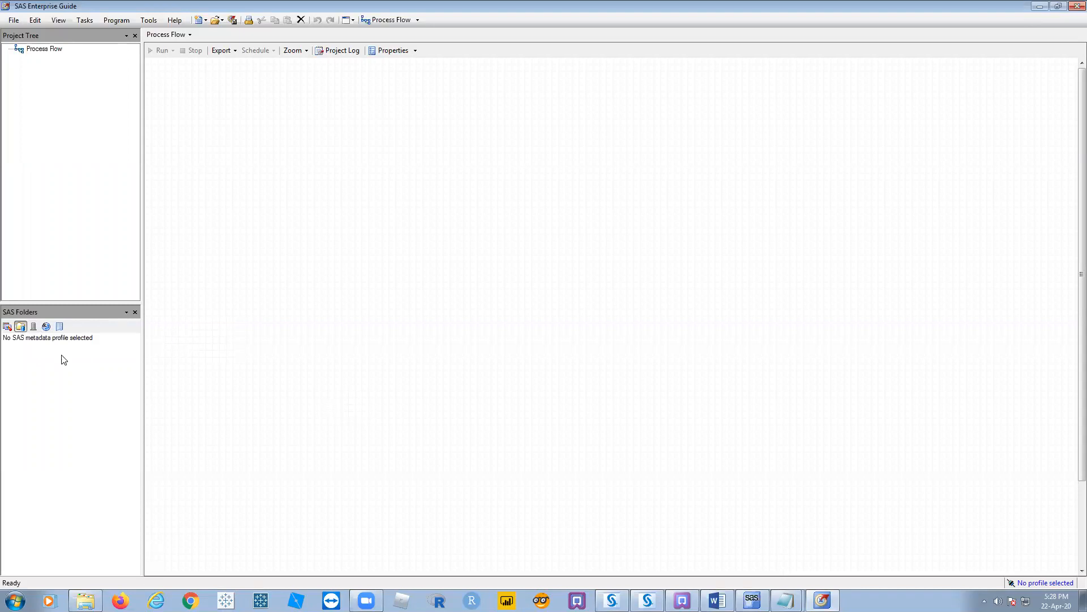
click(34, 327)
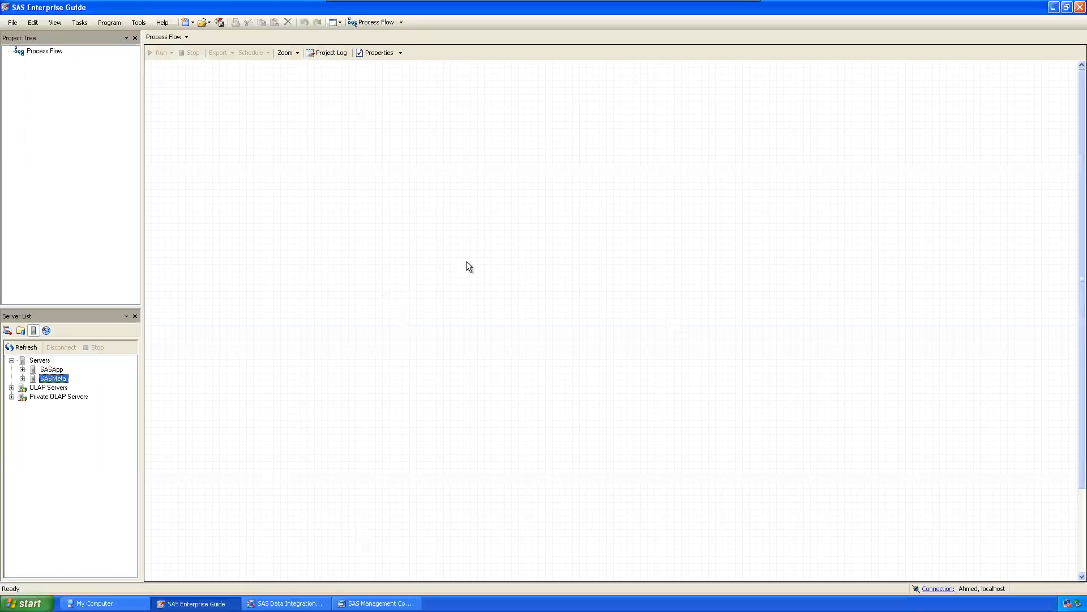
click(200, 565)
click(26, 604)
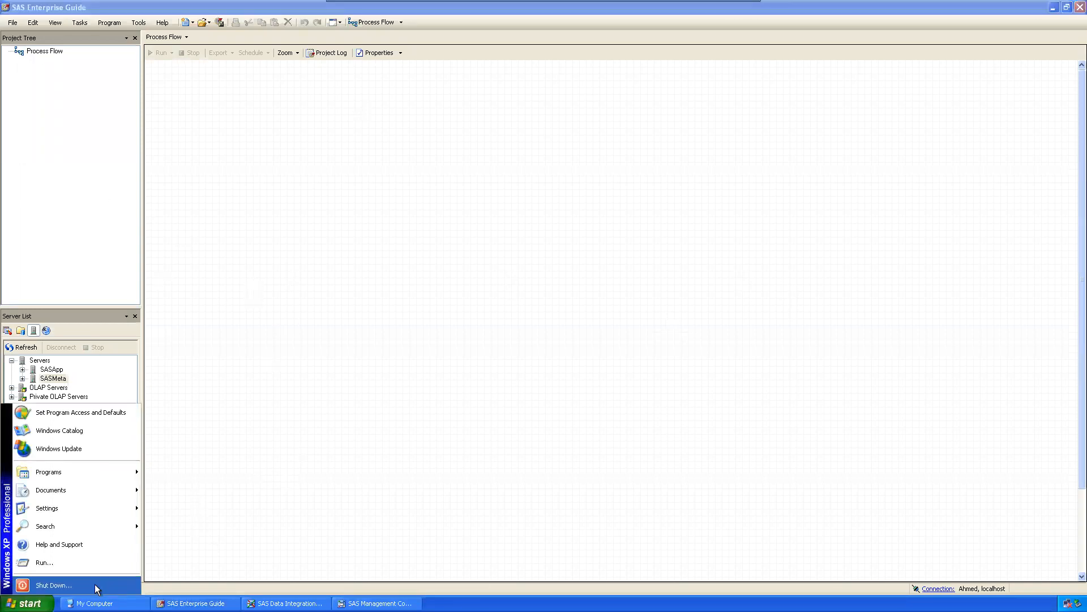
click(99, 563)
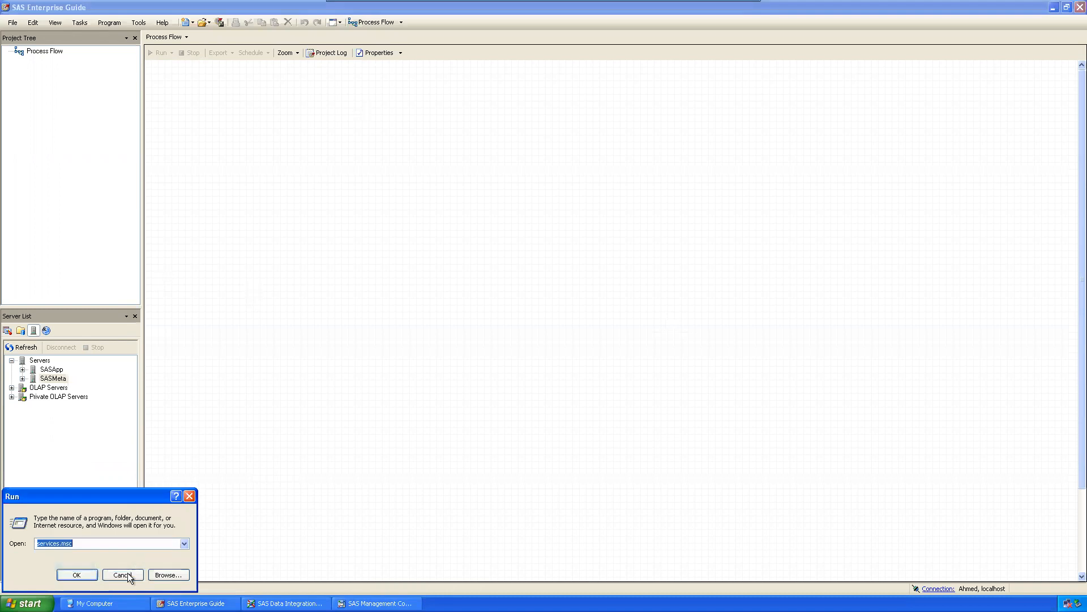
click(190, 497)
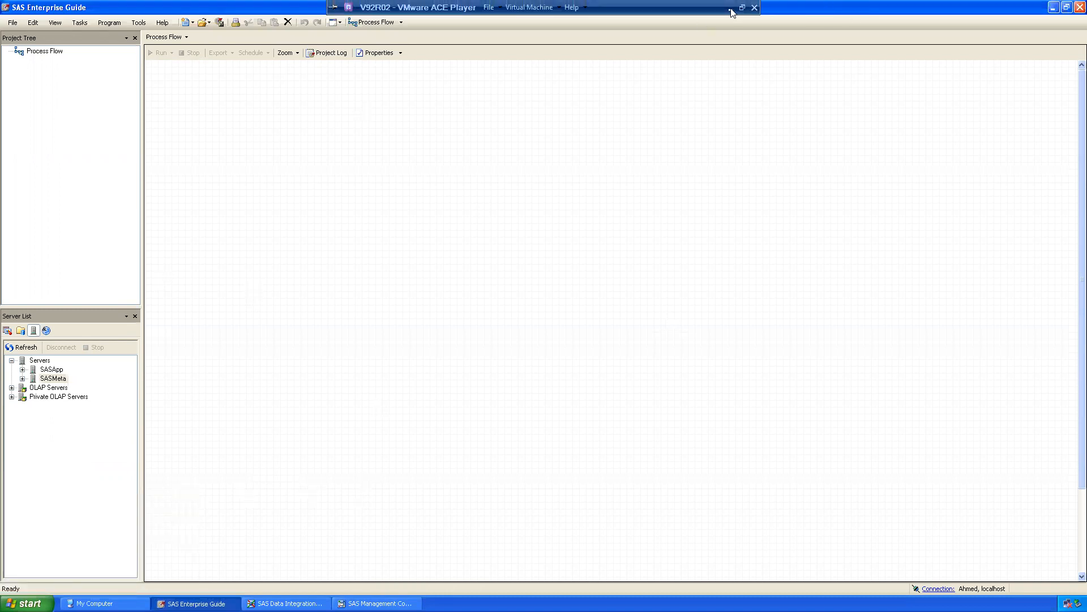
Return to the local machine, bring up Stored Process.txt in Notepad, and add three blank lines below the title.
click(731, 8)
mouse_move(786, 600)
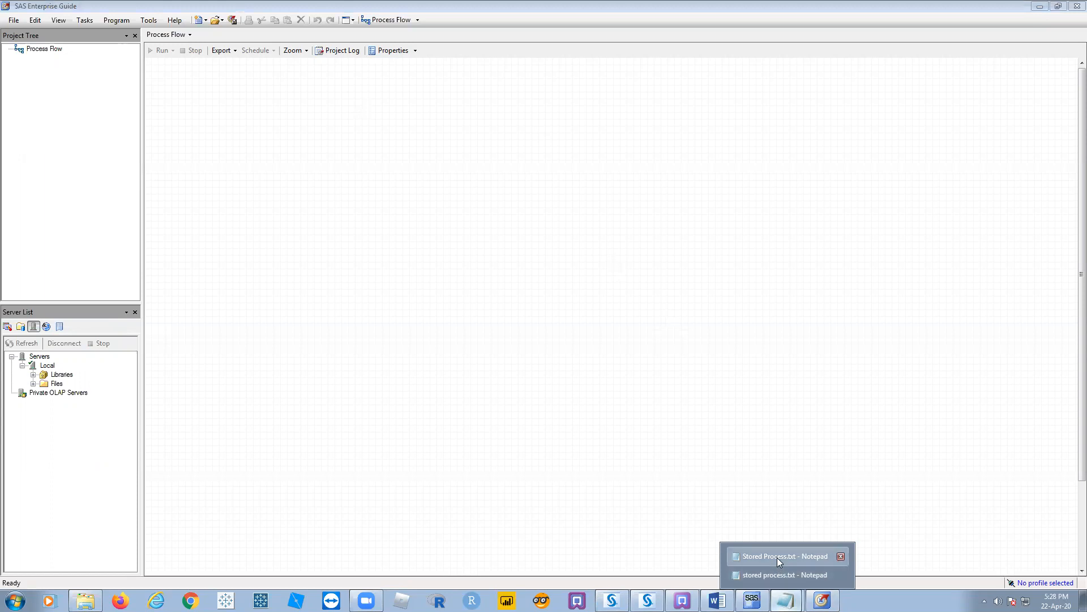
click(777, 557)
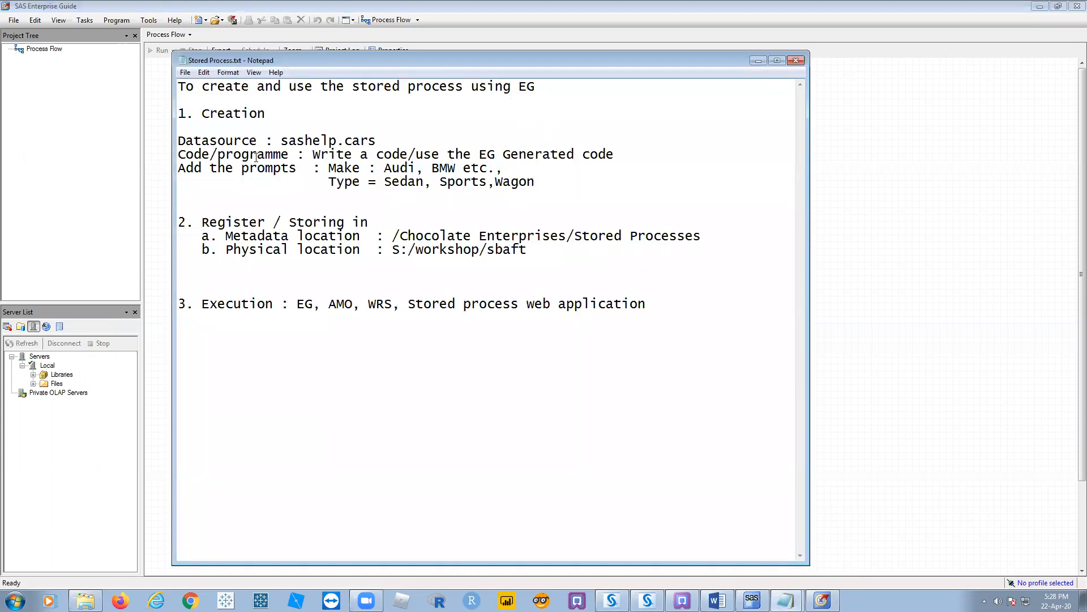
drag(186, 87, 560, 86)
click(549, 87)
click(563, 85)
key(Return)
key(Return)
key(Return)
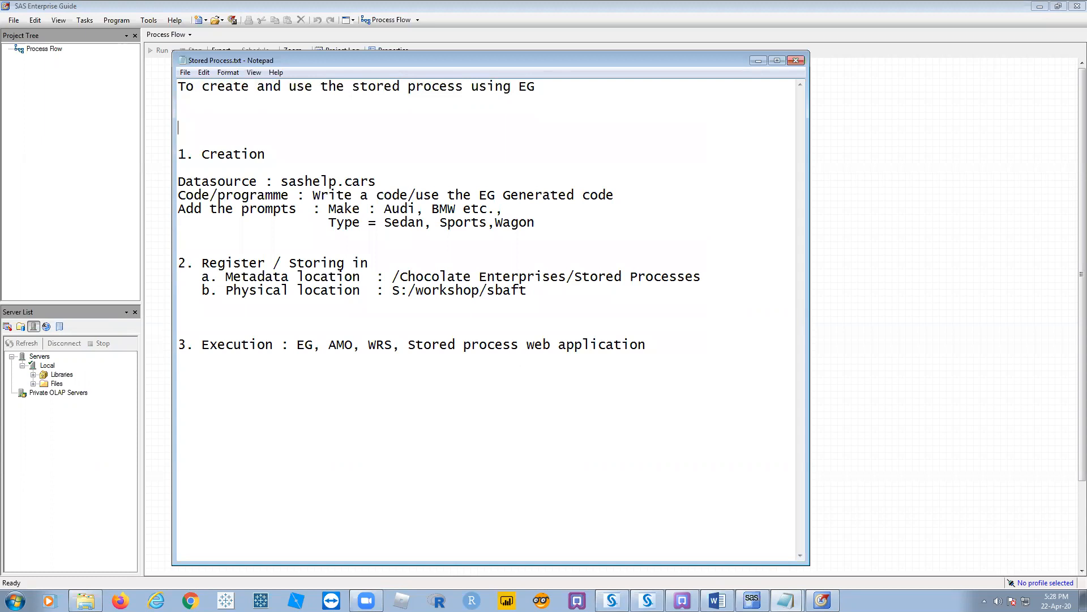
Highlight the Creation, Register and Execution headings in turn, and remove two of the blank lines above Creation.
drag(264, 156, 179, 150)
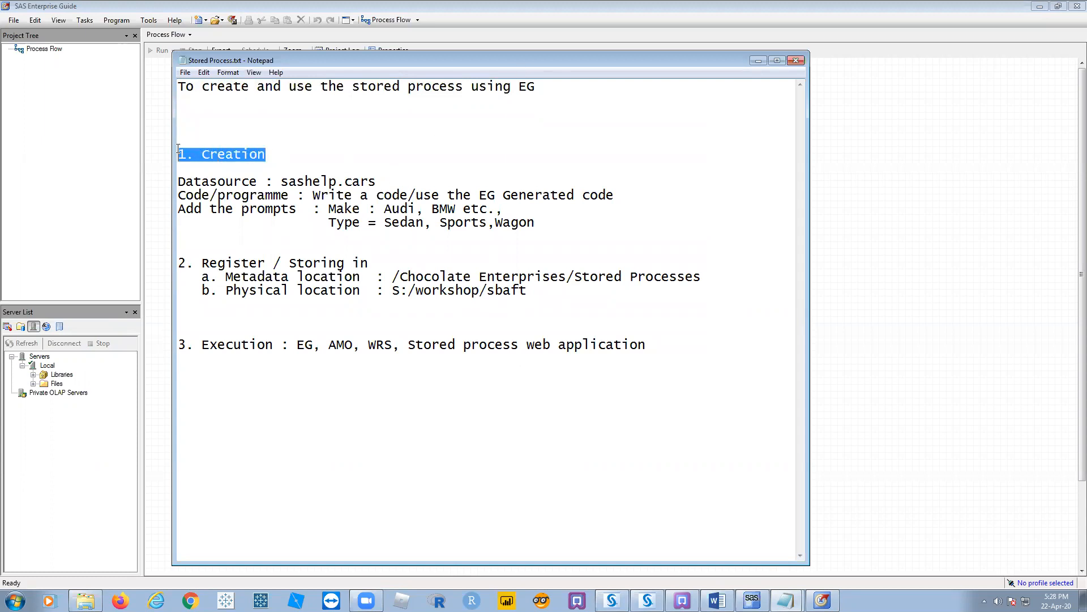
click(288, 148)
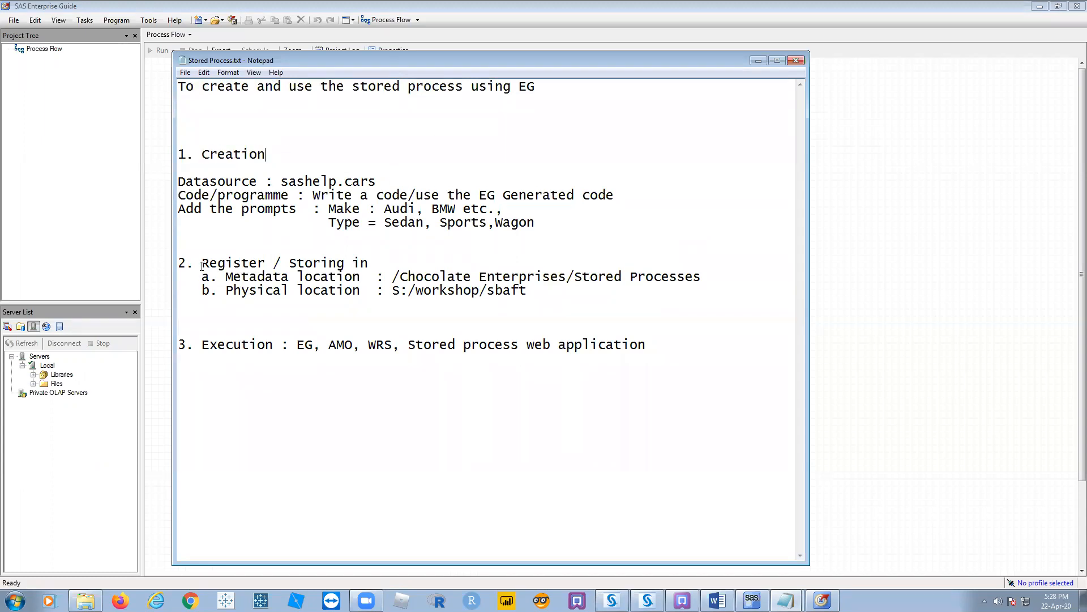
drag(202, 263, 275, 263)
drag(197, 343, 279, 342)
click(315, 397)
click(198, 124)
key(BackSpace)
key(BackSpace)
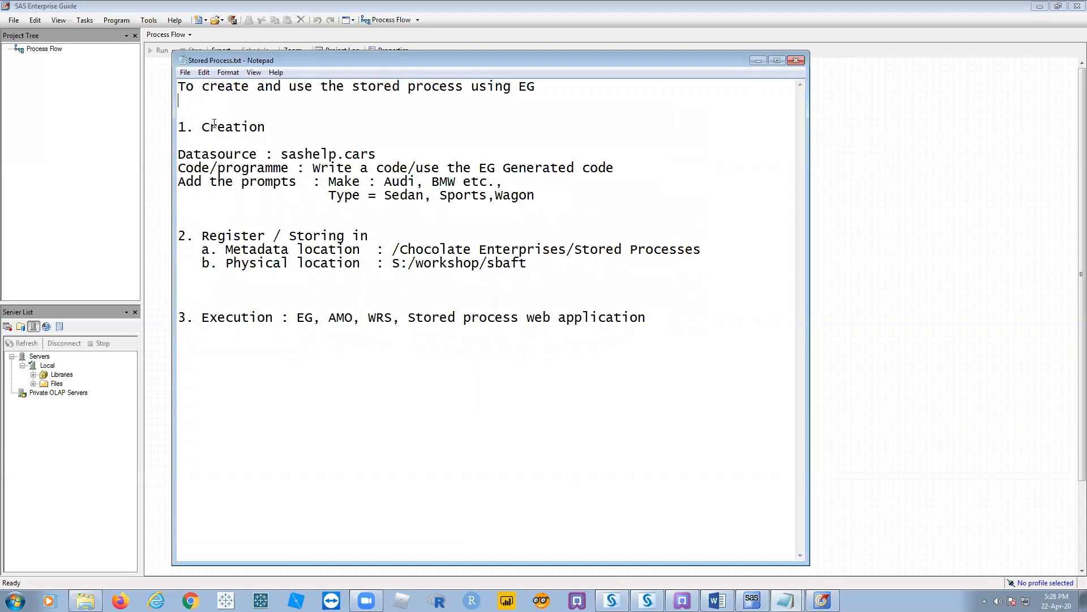
Highlight the Creation heading and its Datasource line for sashelp.cars in the notes.
drag(268, 130, 192, 119)
click(195, 119)
drag(269, 129, 171, 128)
click(345, 123)
drag(270, 130, 179, 126)
click(274, 114)
drag(178, 154, 249, 150)
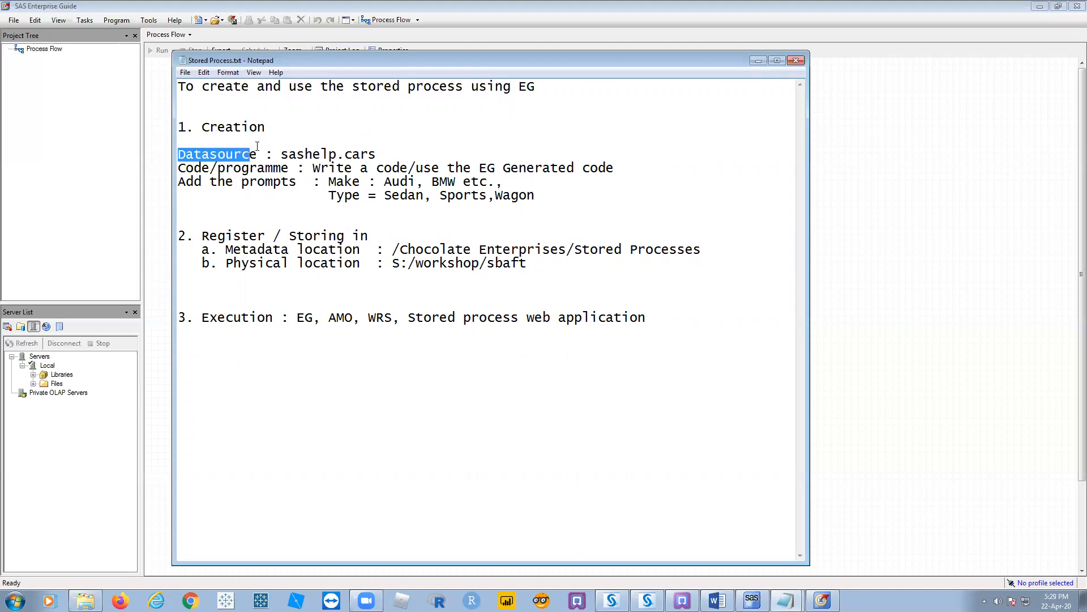
click(274, 130)
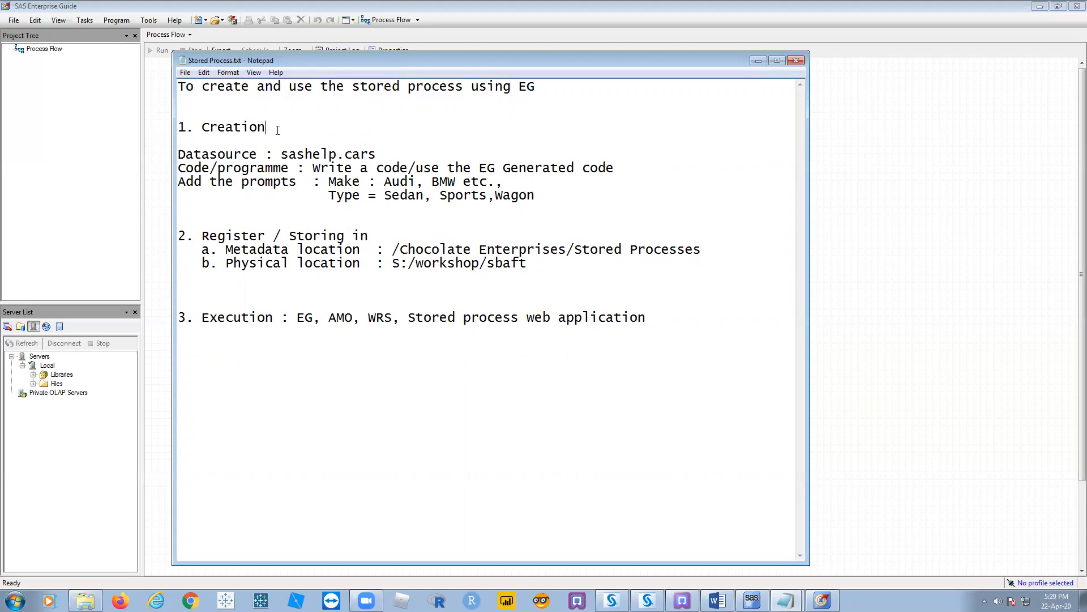
drag(178, 155, 243, 154)
click(359, 146)
drag(359, 146, 374, 148)
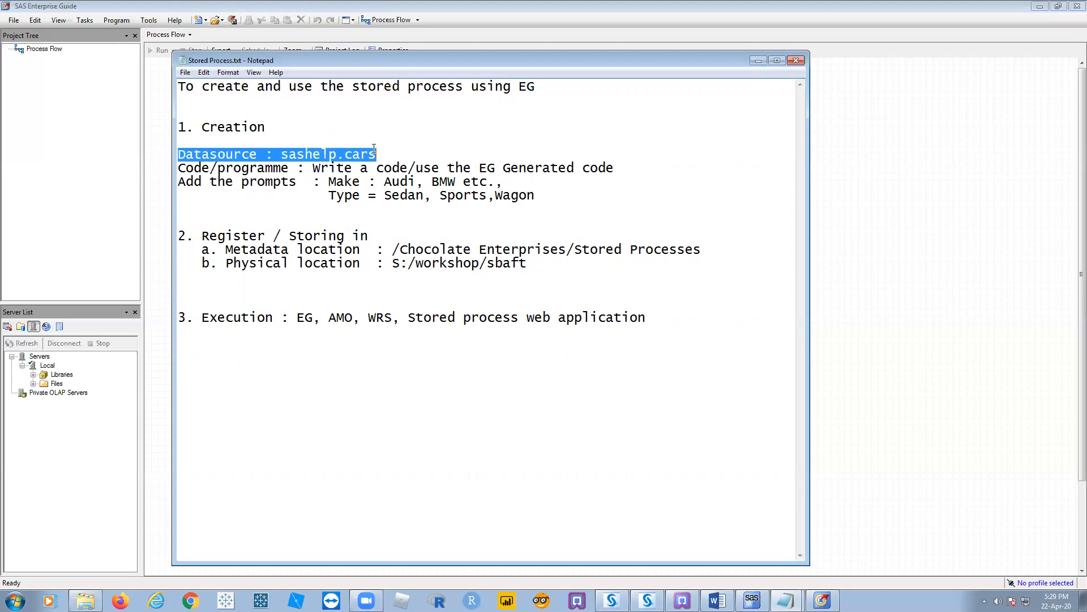
click(406, 150)
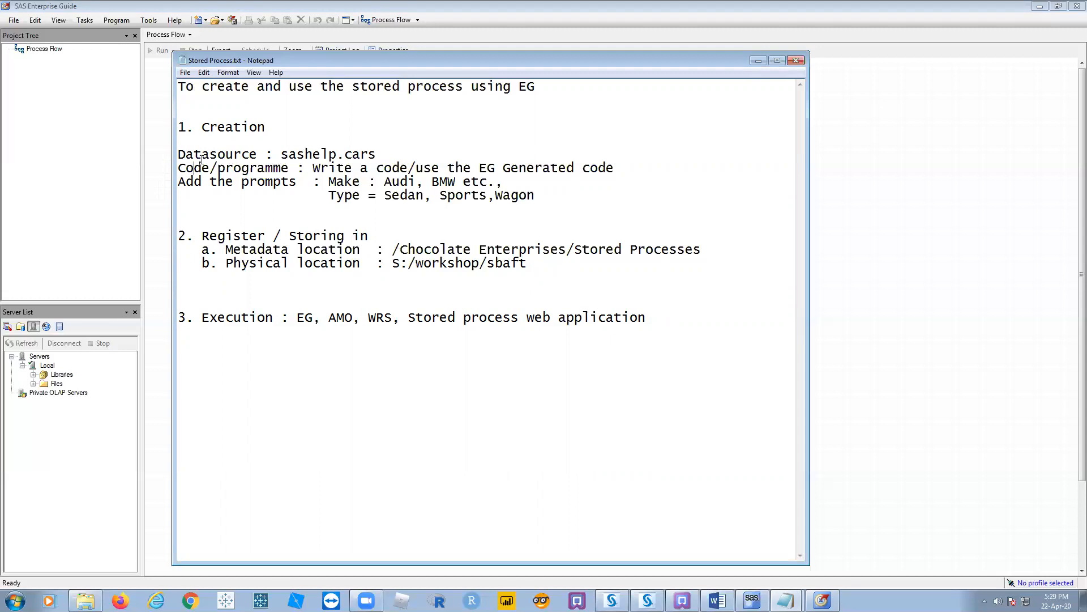
Review the data source, code and prompt lines under Creation, including the Make and Type prompts.
click(177, 155)
shift+click(376, 152)
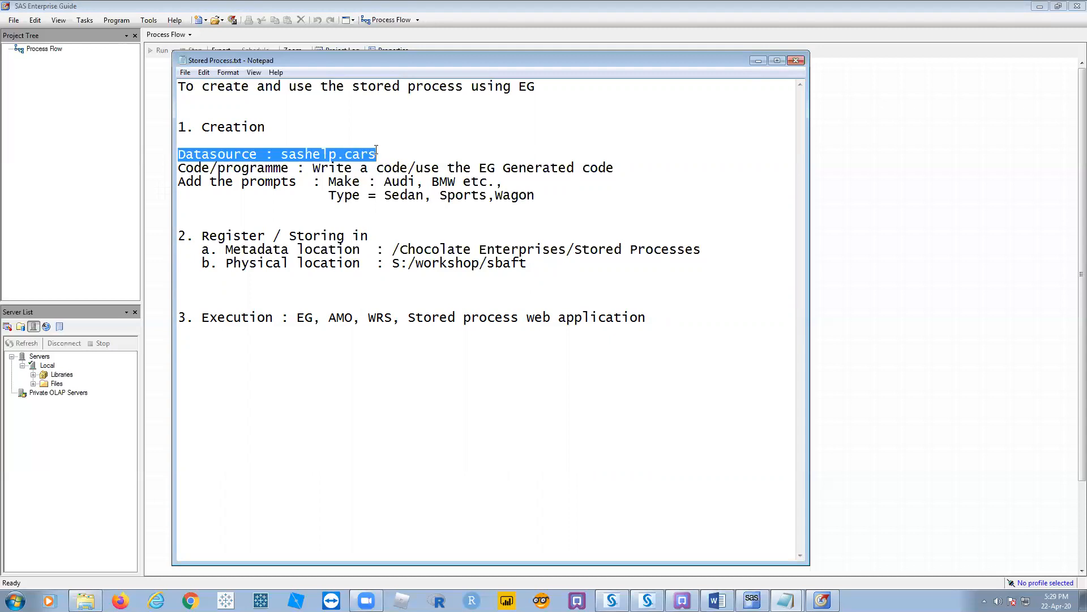
click(623, 168)
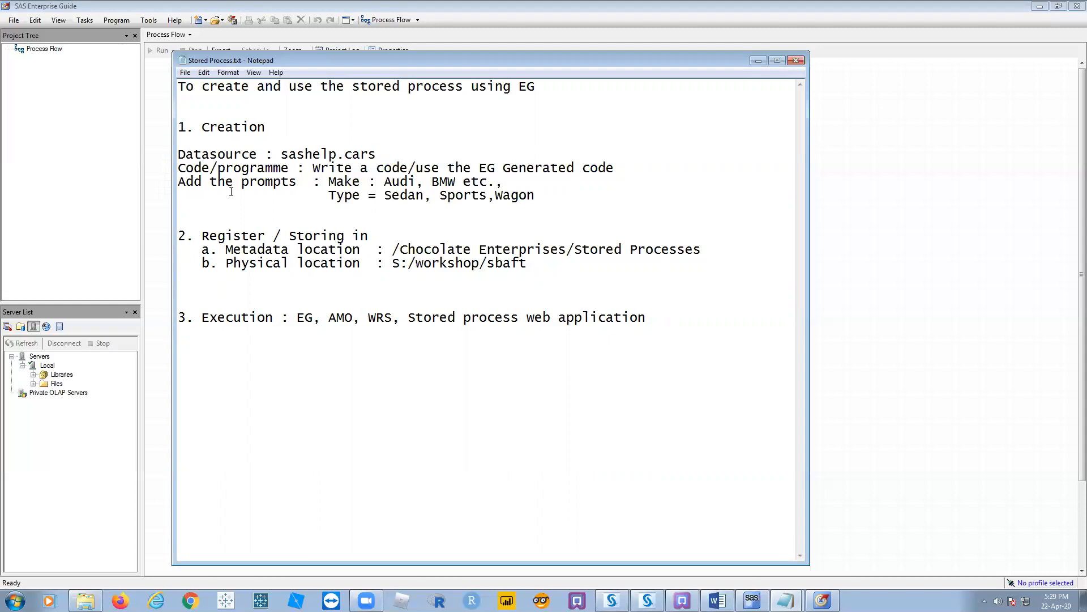
click(336, 182)
drag(379, 183, 570, 198)
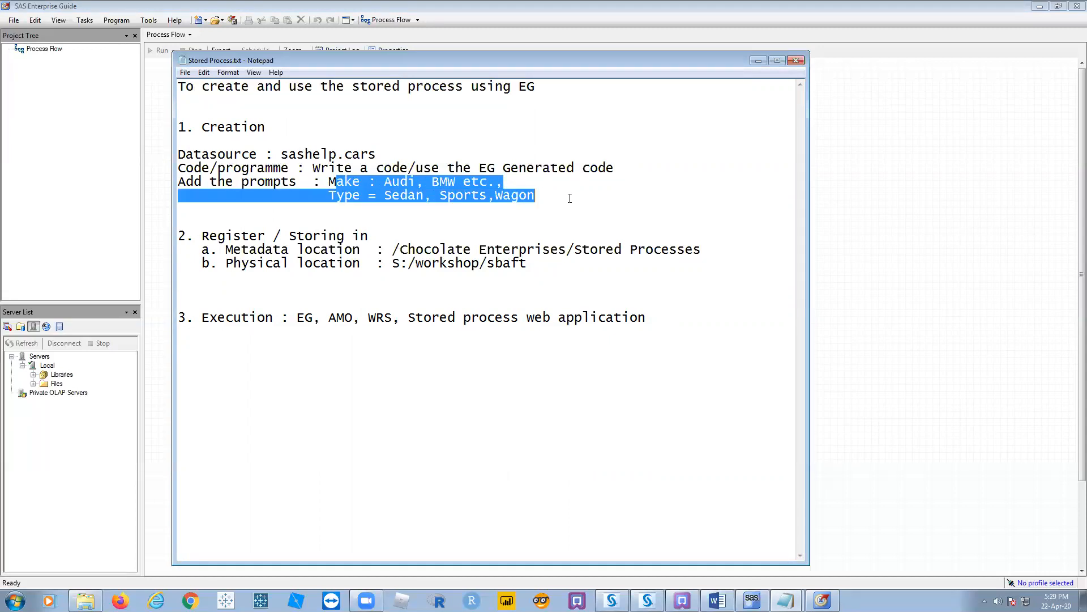
click(524, 218)
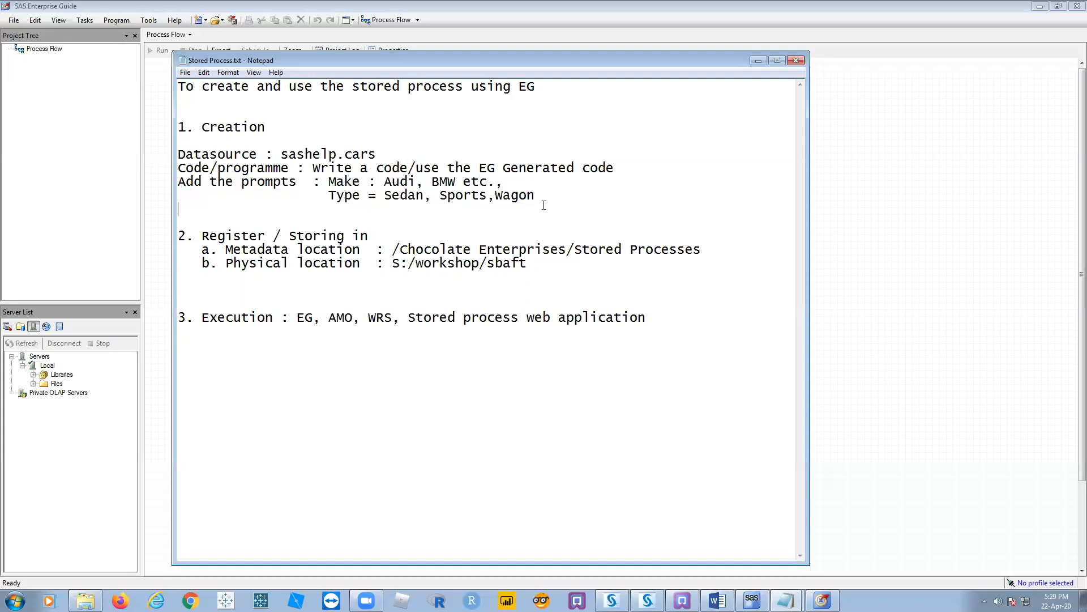
drag(541, 201, 172, 154)
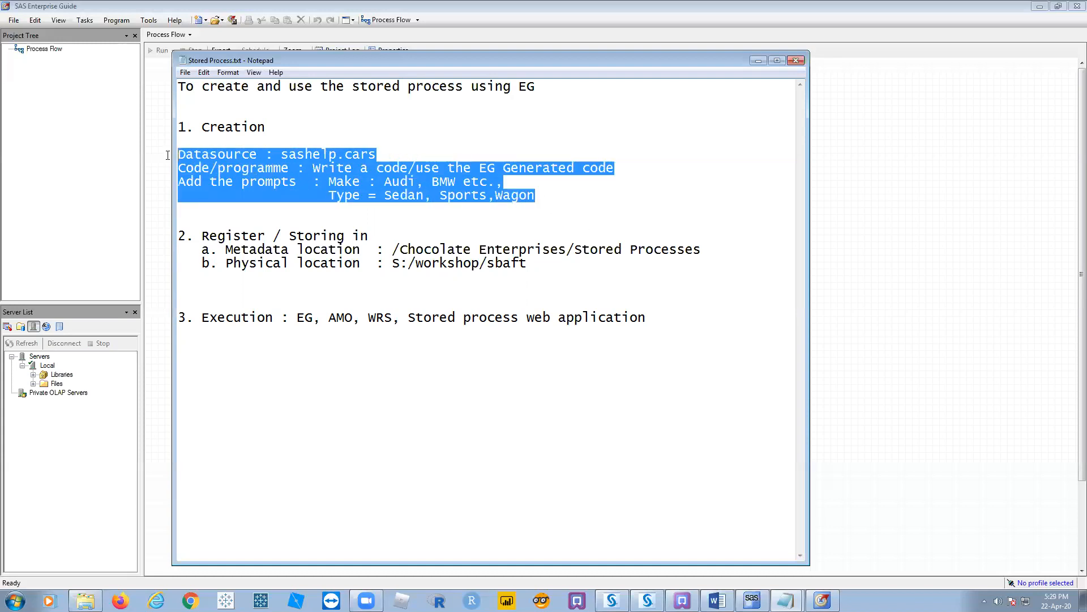
click(567, 202)
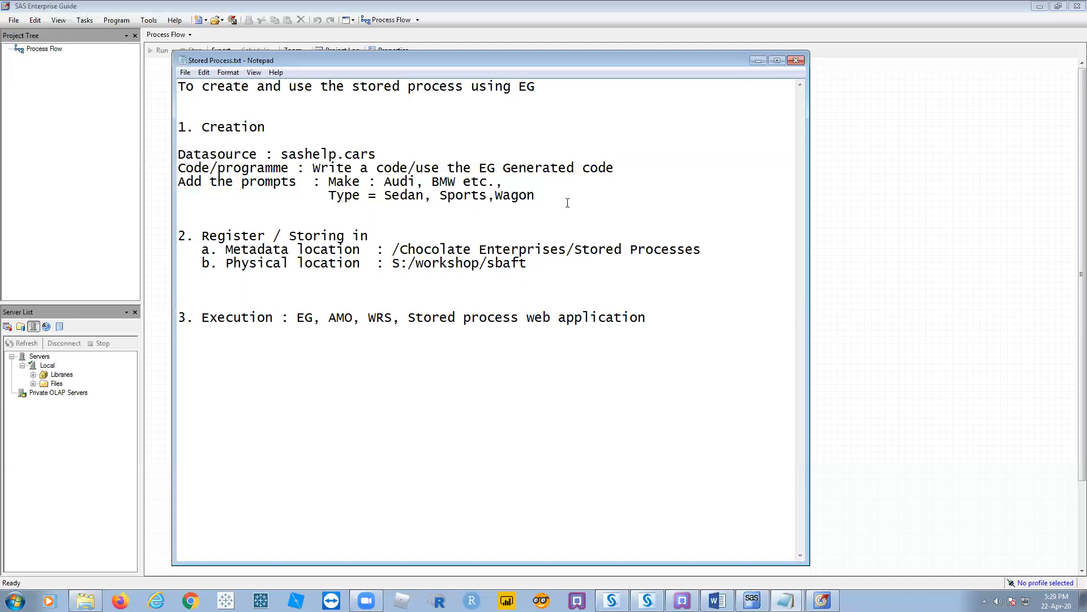
Review the Register / Storing section, highlighting the physical location and the metadata location path.
click(426, 223)
drag(266, 227, 546, 266)
click(565, 278)
drag(392, 262, 530, 263)
click(542, 262)
click(464, 244)
click(355, 291)
click(257, 275)
drag(393, 249, 696, 246)
click(714, 250)
Highlight the Execution line, review the Creation section and sashelp.cars again, and minimize the notes.
drag(202, 317, 682, 318)
click(689, 324)
click(339, 317)
click(593, 317)
drag(246, 103, 597, 204)
click(597, 214)
drag(281, 154, 411, 153)
click(411, 153)
click(758, 61)
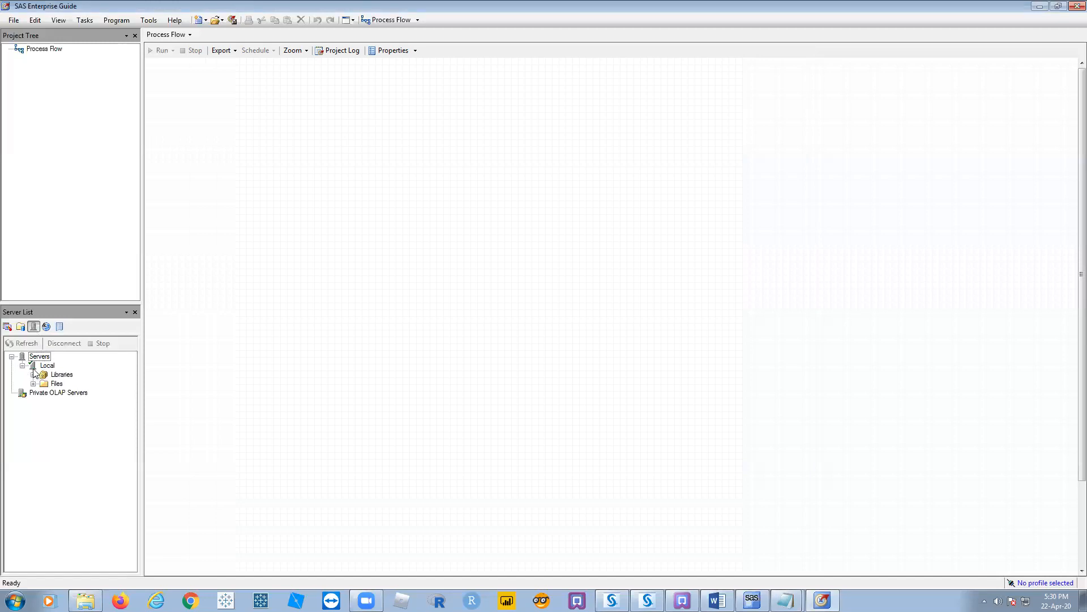
In the remote SAS Enterprise Guide, expand SASApp and its SASHELP library, and add the CARS table to the process flow.
click(482, 101)
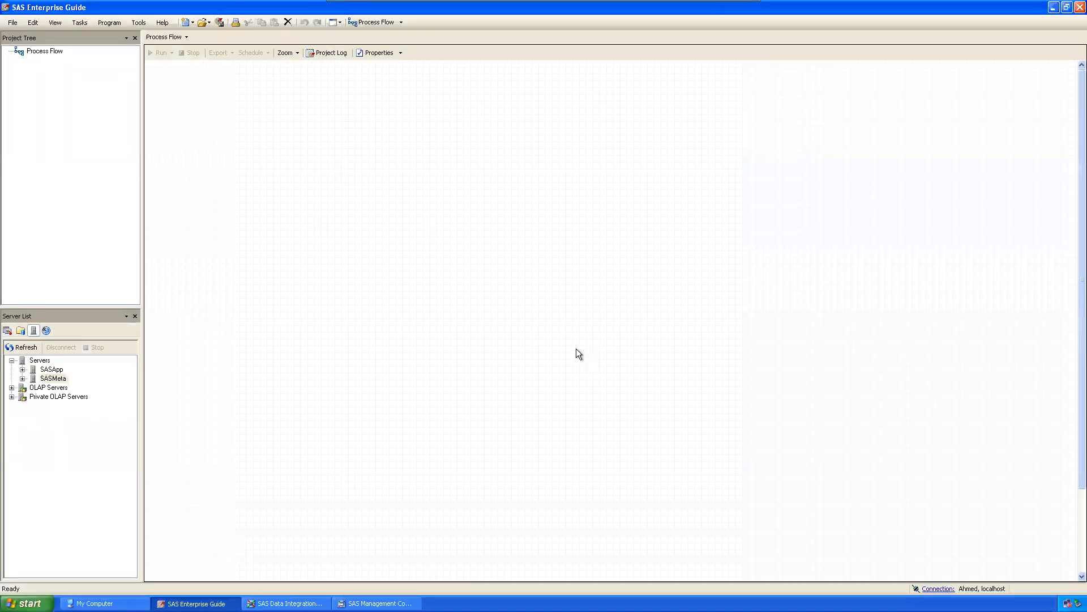
click(22, 368)
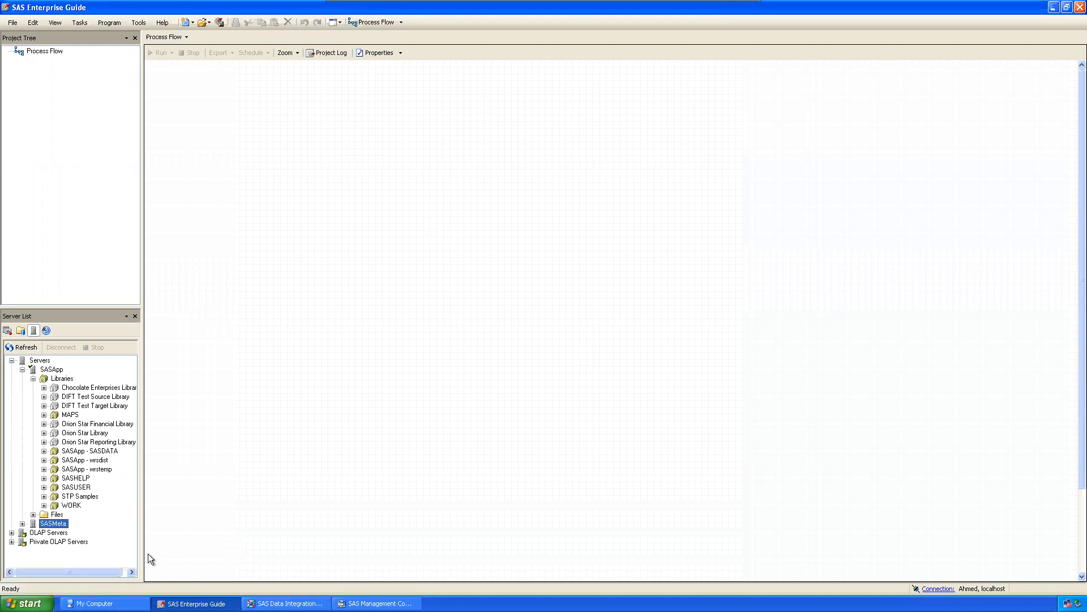
click(43, 478)
drag(134, 383, 131, 378)
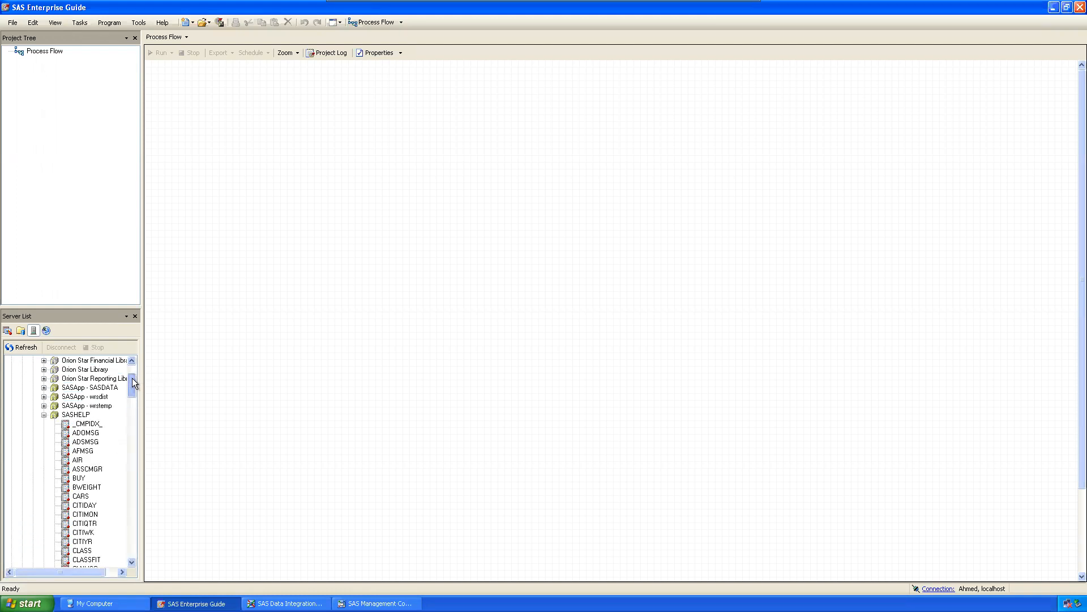
click(80, 417)
drag(132, 386, 131, 393)
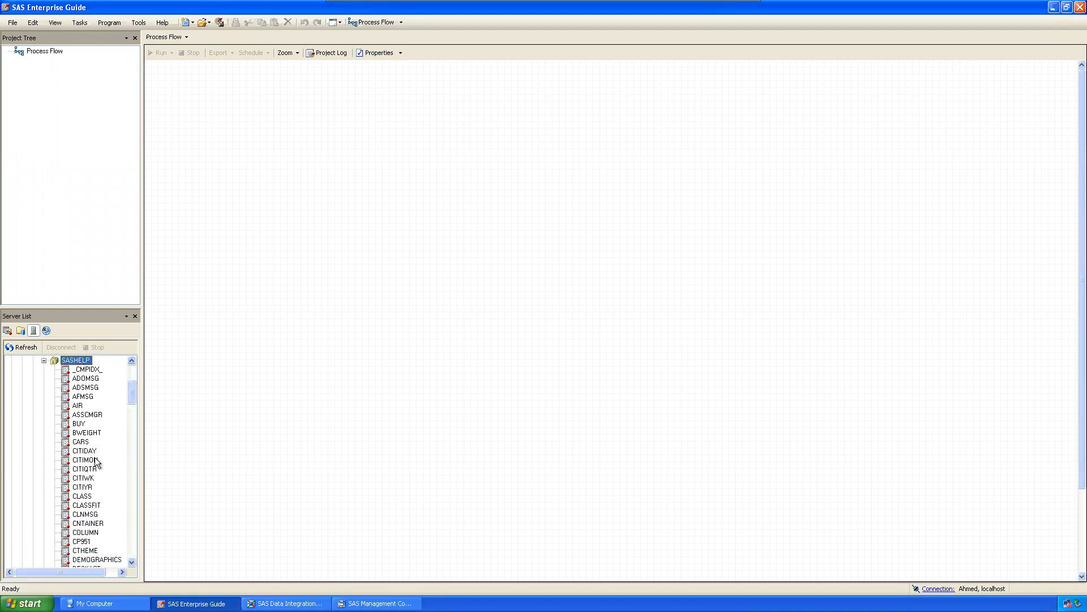
click(83, 442)
drag(83, 442, 247, 265)
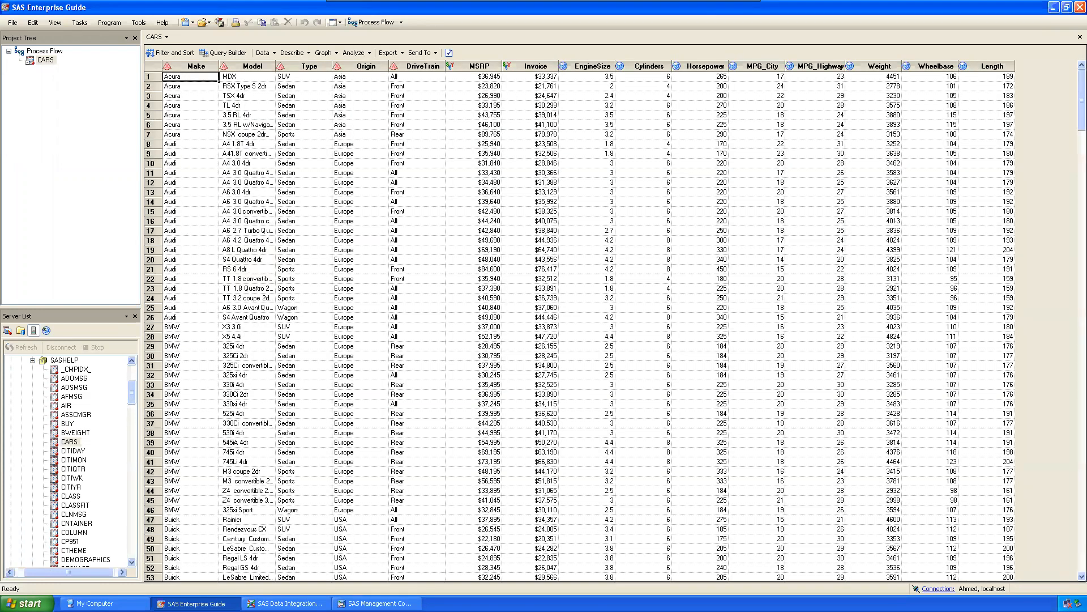
Look through the CARS rows from start to end, collapse the SASHELP library, and return to the first row.
drag(1081, 85, 1079, 560)
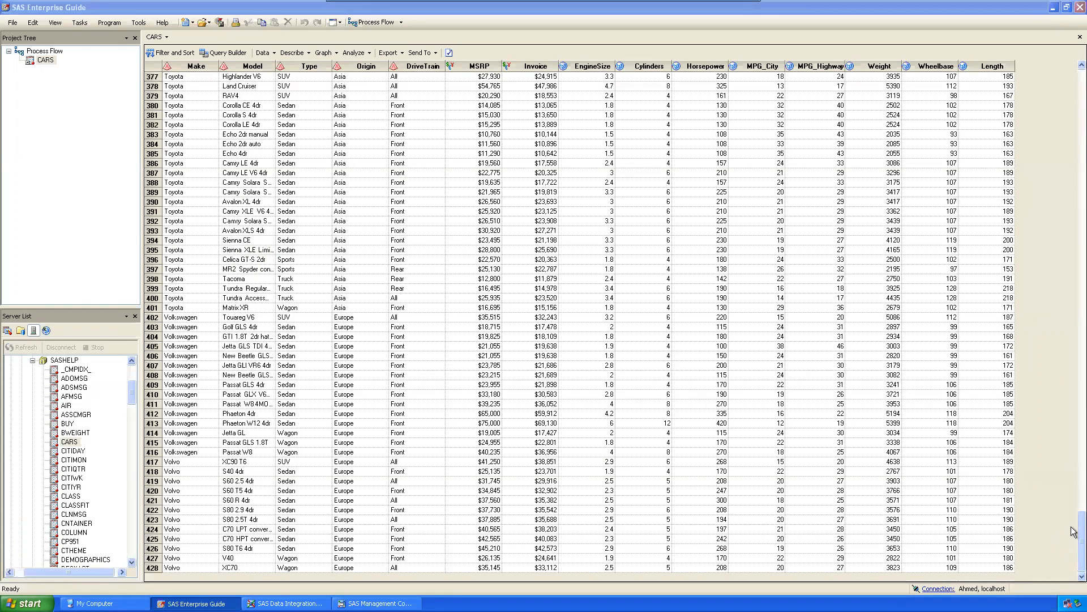
drag(1079, 498, 1079, 161)
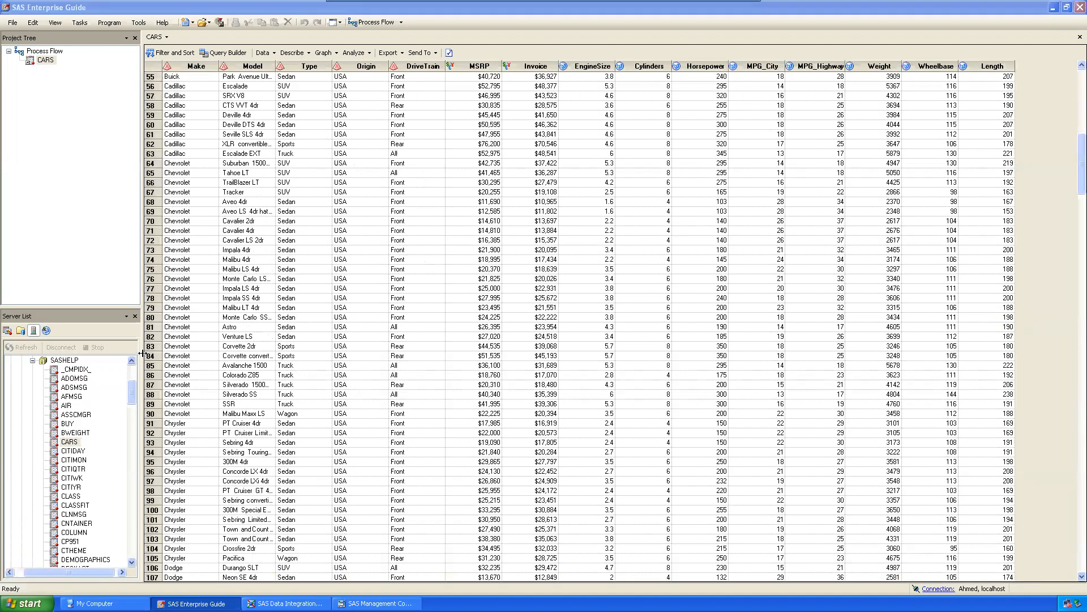
click(32, 361)
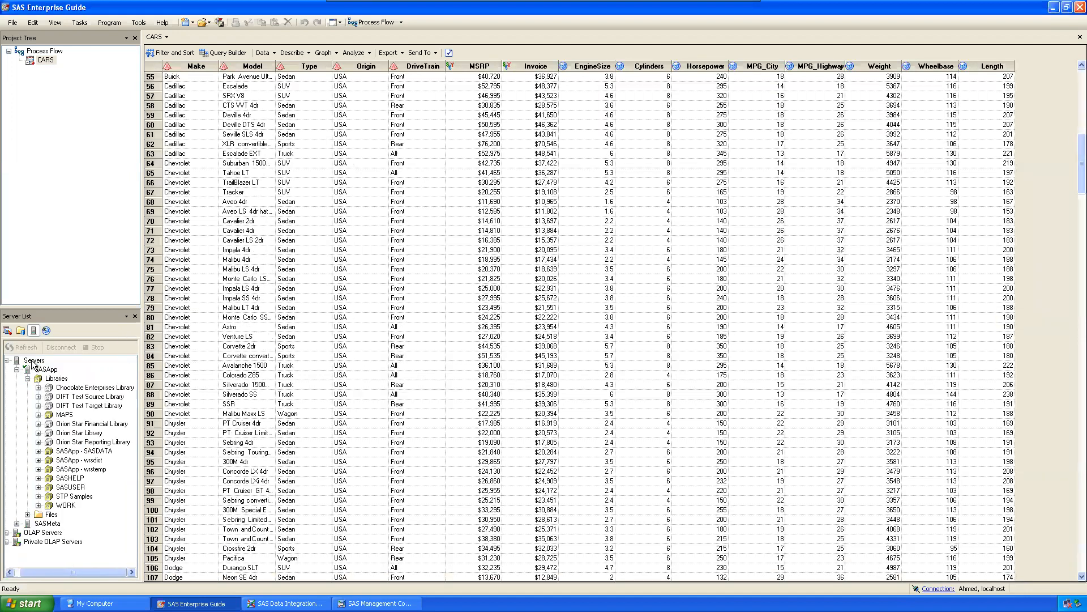
click(55, 160)
drag(1075, 170, 1065, 94)
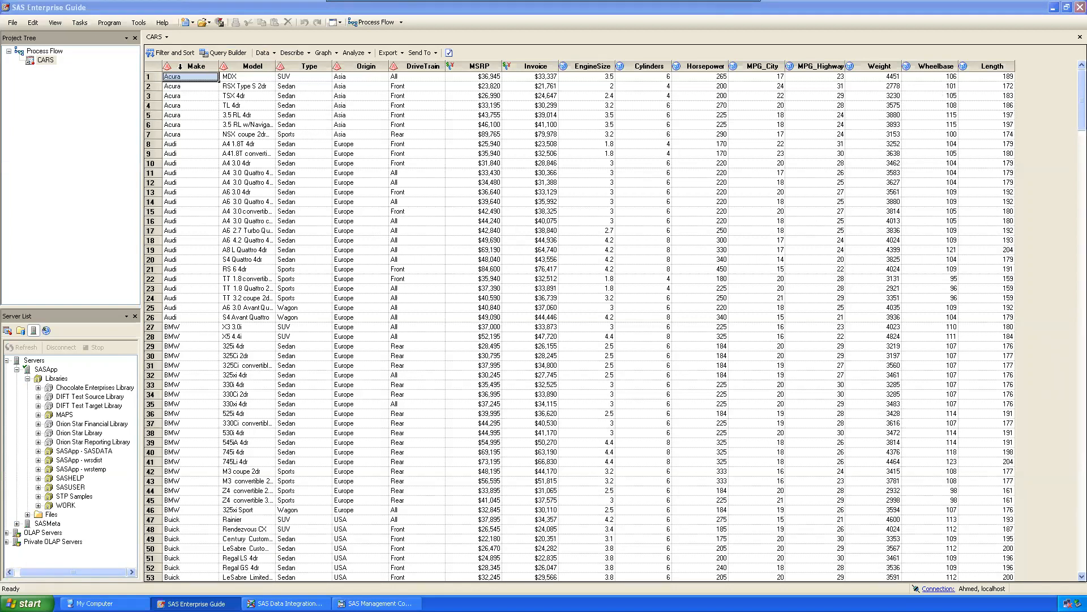
mouse_move(1074, 85)
mouse_down()
mouse_move(1074, 536)
mouse_move(1073, 64)
mouse_up()
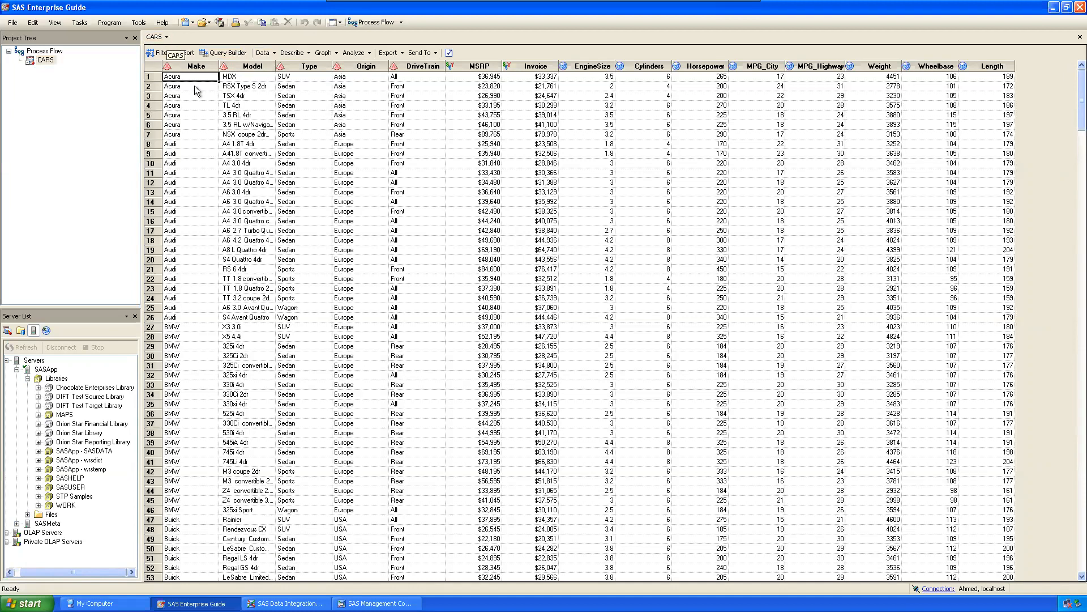
Examine the Make column's type and sample values in CARS, and widen the Model column to show full model names.
mouse_move(187, 66)
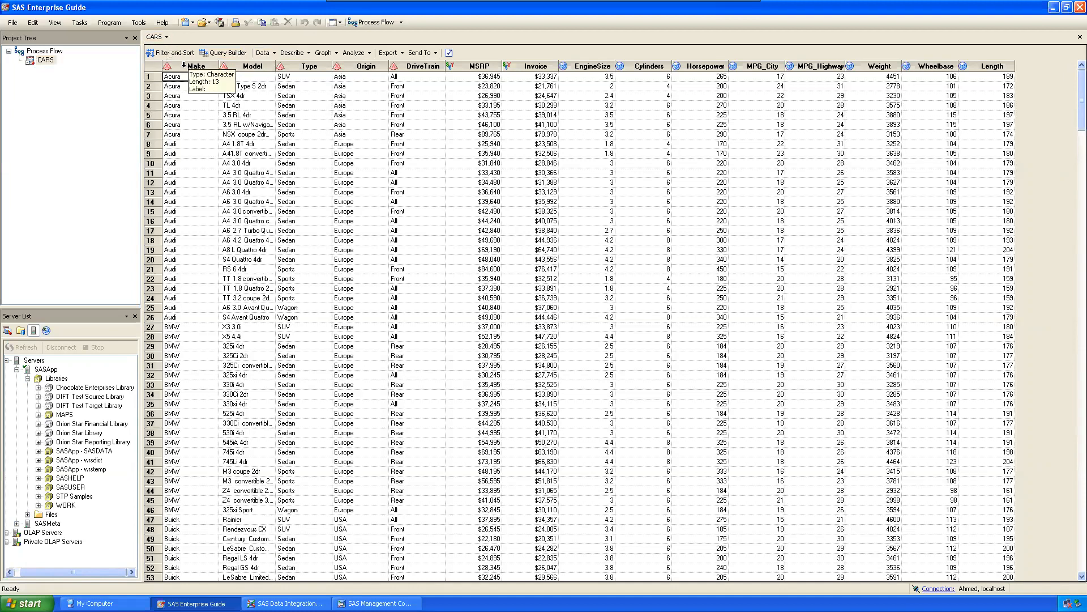
click(187, 88)
click(196, 201)
click(196, 329)
click(190, 518)
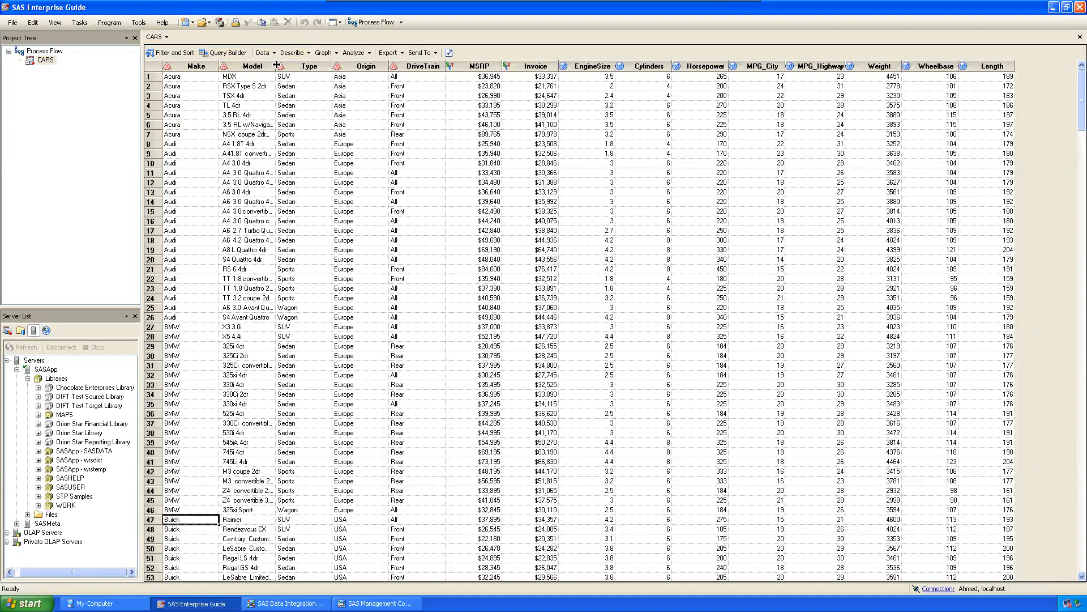
drag(276, 66, 349, 67)
Examine the Audi A4 1.8T record in row 8 of CARS field by field, including the columns beyond MPG_City.
click(191, 141)
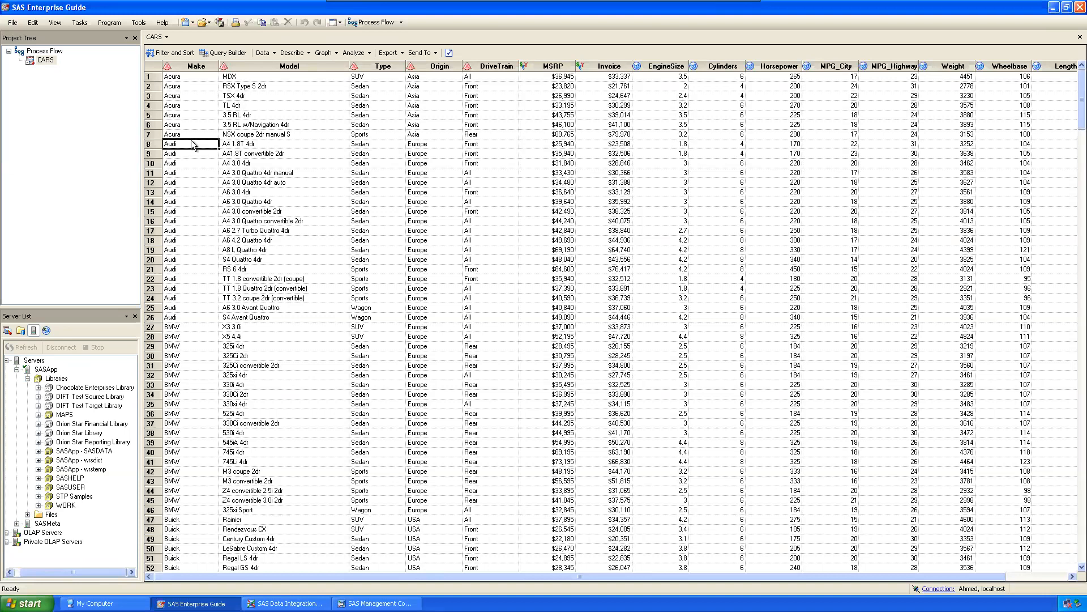
click(264, 146)
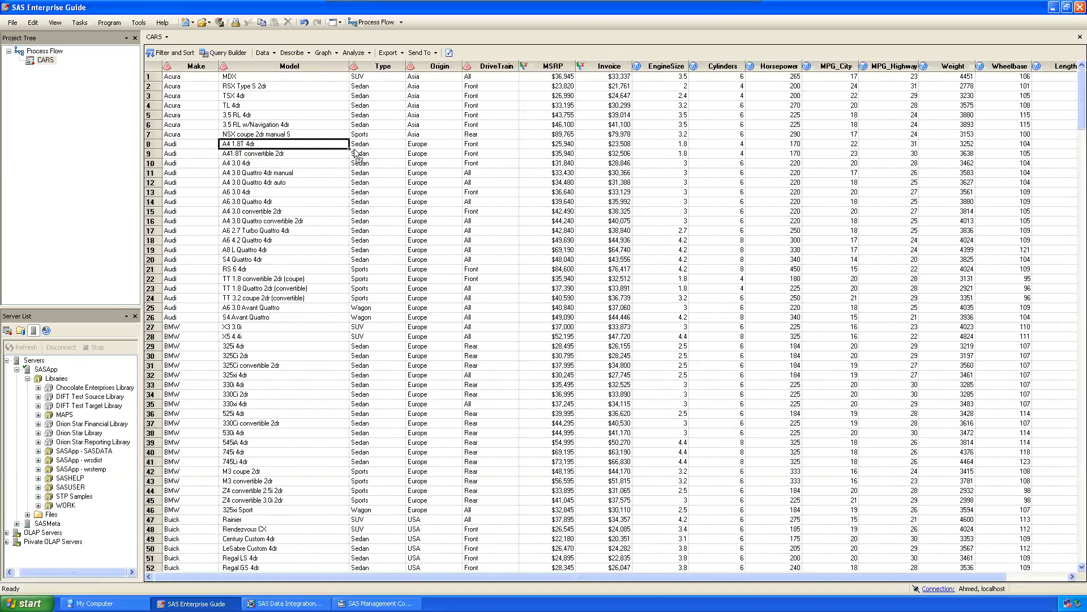
click(379, 144)
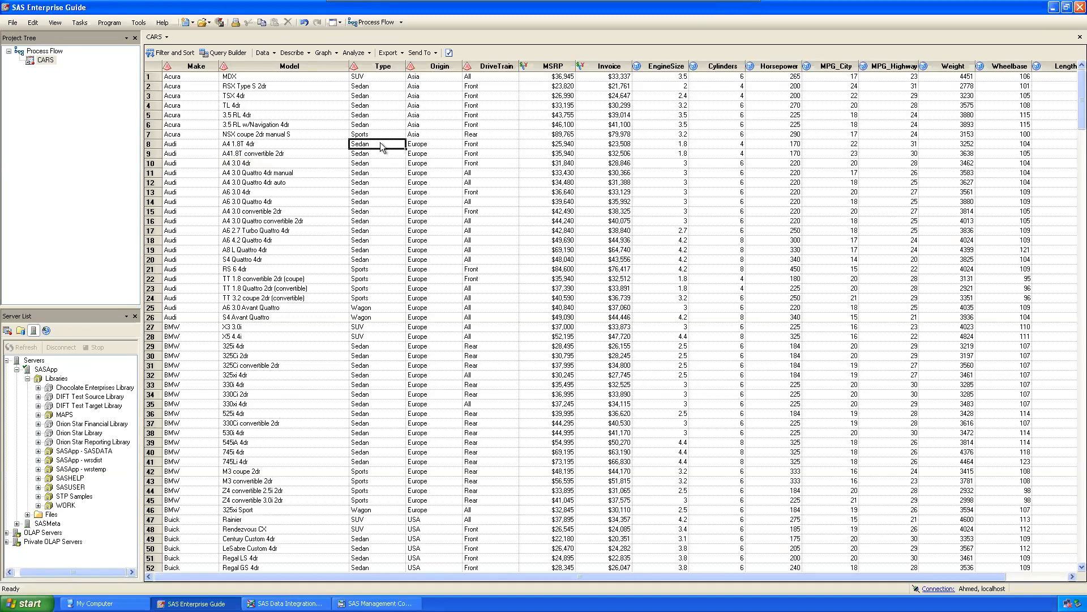
click(437, 142)
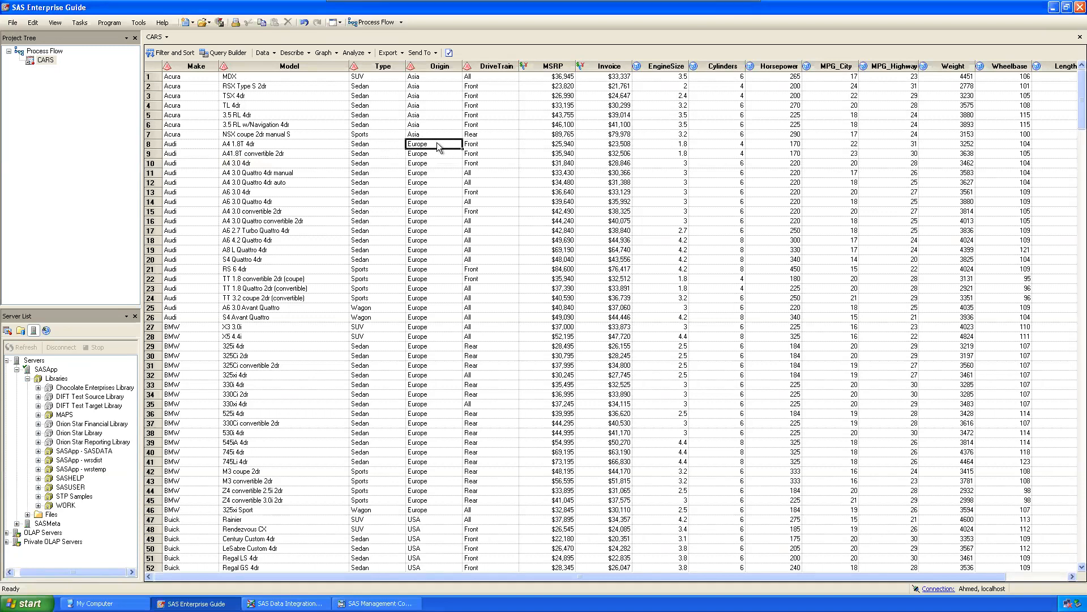
click(491, 144)
click(539, 142)
click(591, 145)
click(661, 142)
click(728, 144)
click(775, 144)
click(829, 141)
drag(820, 576, 933, 555)
drag(841, 577, 555, 576)
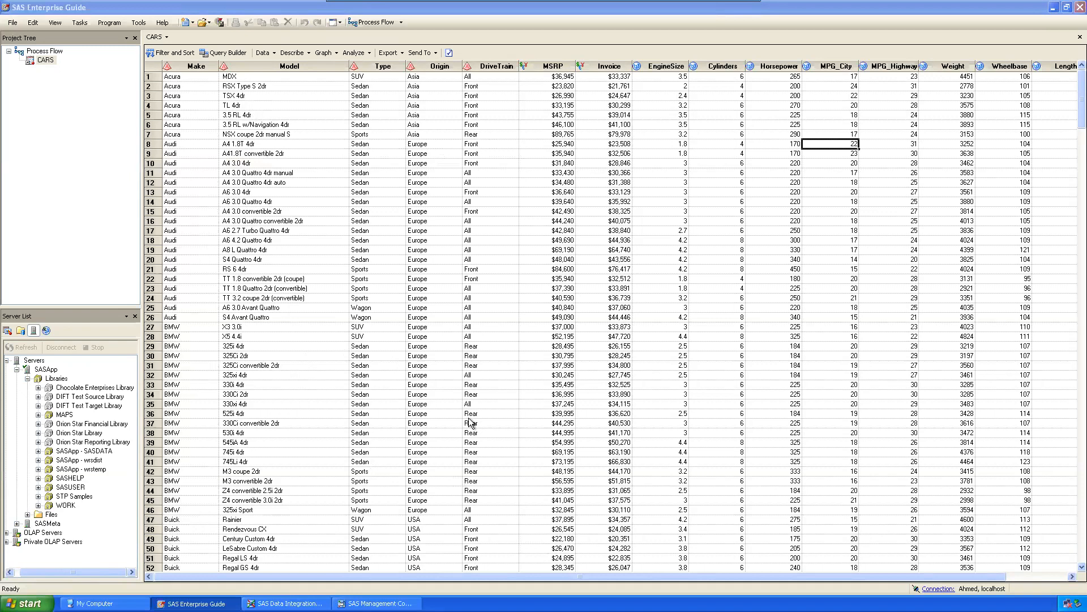
Switch to Notepad by launching it through the Windows Run dialog, and reposition its window so the CARS columns stay visible.
click(28, 603)
click(51, 565)
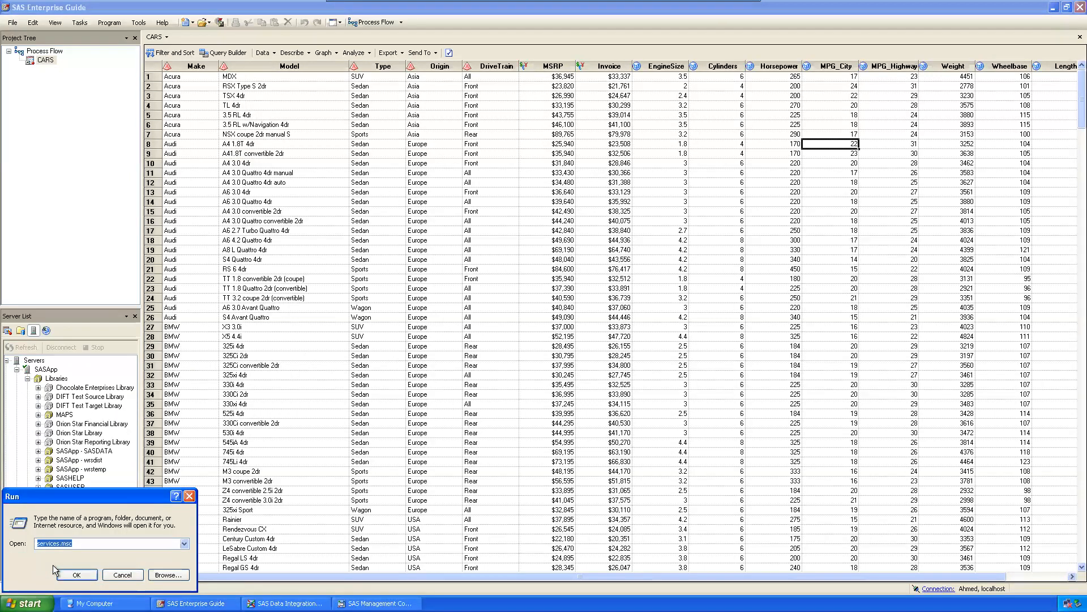
text(notepad)
key(Return)
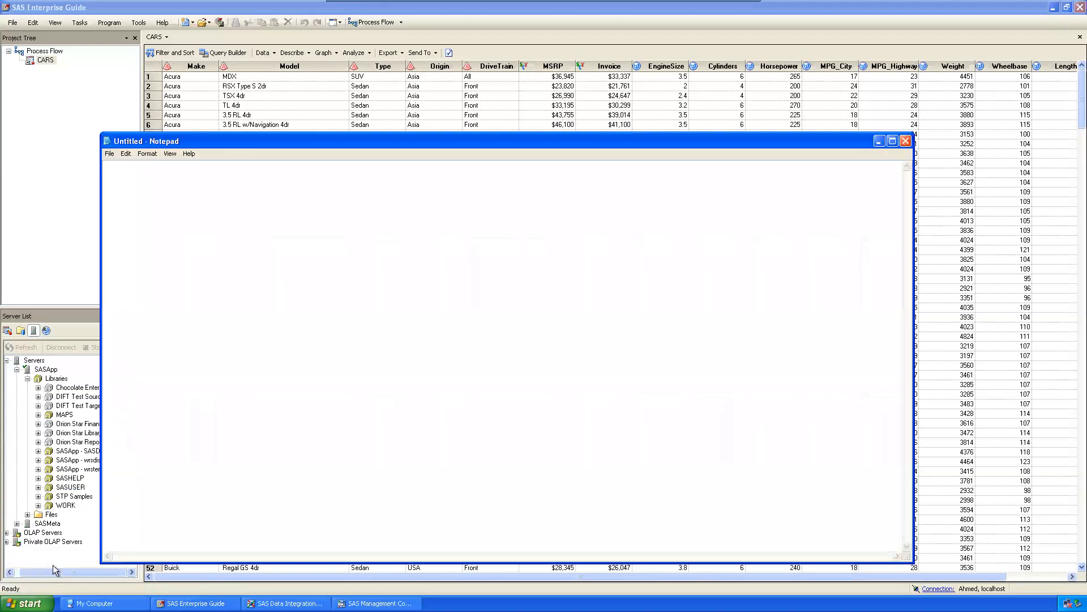
drag(199, 139, 485, 222)
Note the two filter conditions on separate lines in Notepad: Make = Audi and Type = Sedan.
text(Make)
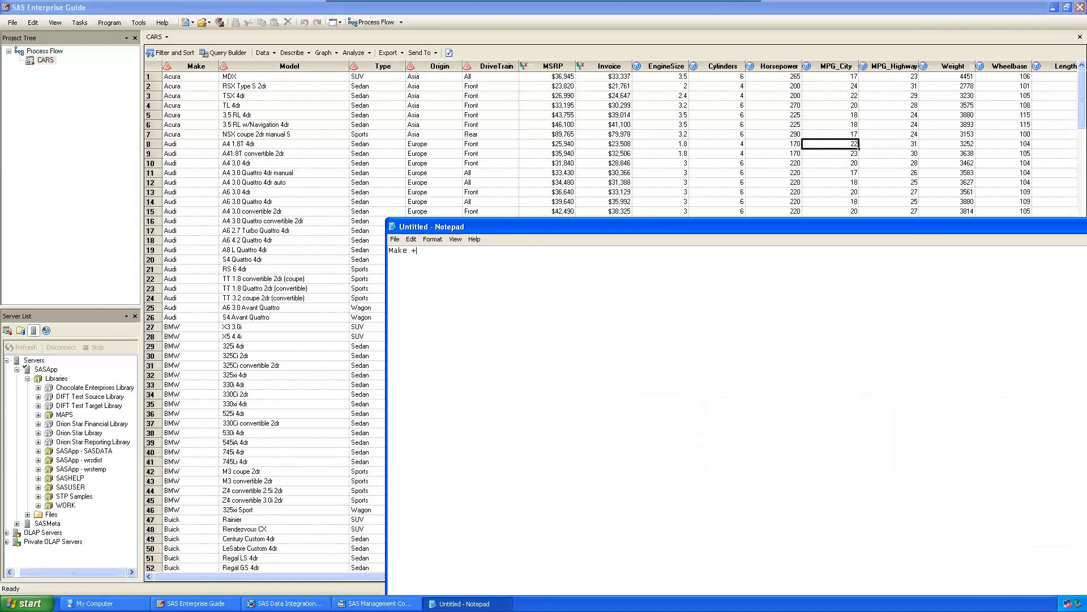
text( +)
key(BackSpace)
text(=)
text( Audi)
text(Type)
text(= Sed)
text(an)
click(486, 284)
drag(610, 227, 552, 265)
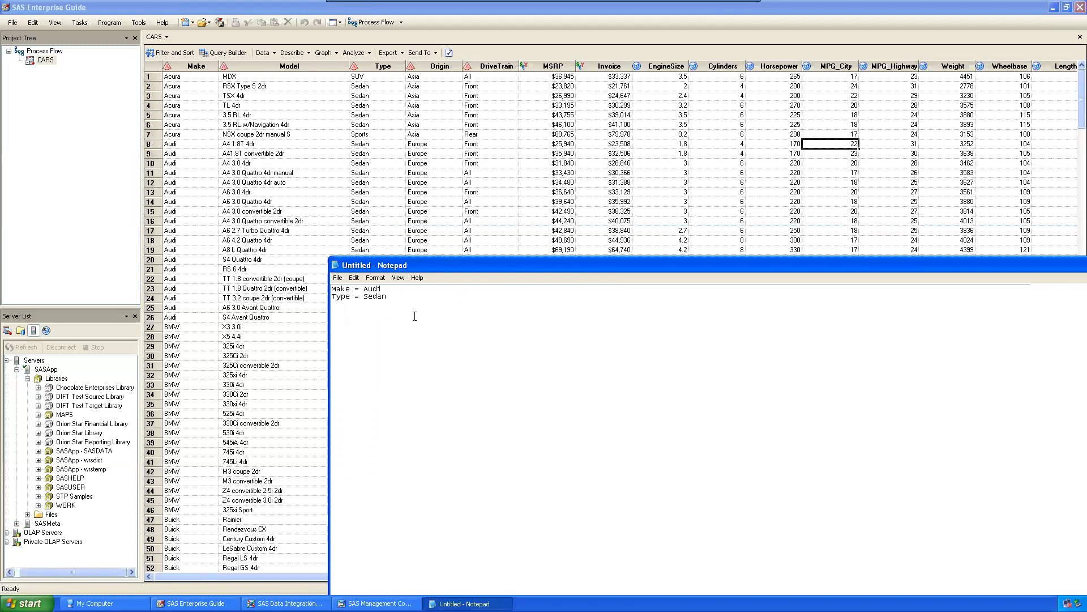
key(ctrl+a)
click(397, 302)
drag(410, 267, 416, 246)
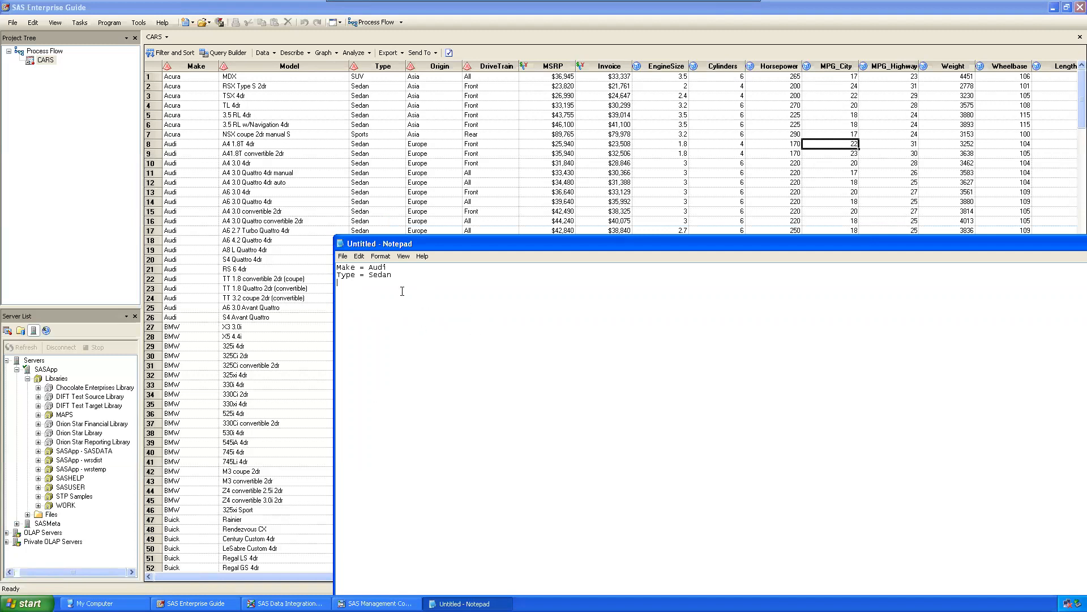
Extend the Type line in the note with Sports and SUV after Sedan.
drag(371, 276, 401, 280)
click(391, 276)
drag(381, 244, 549, 236)
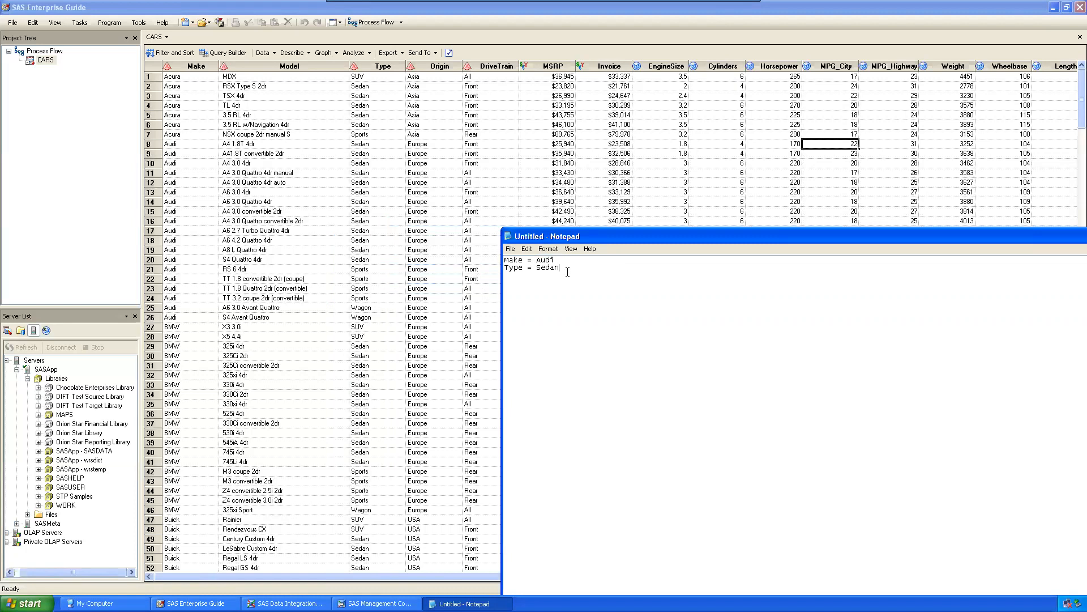
text(, Sports, SUV)
drag(617, 239, 434, 220)
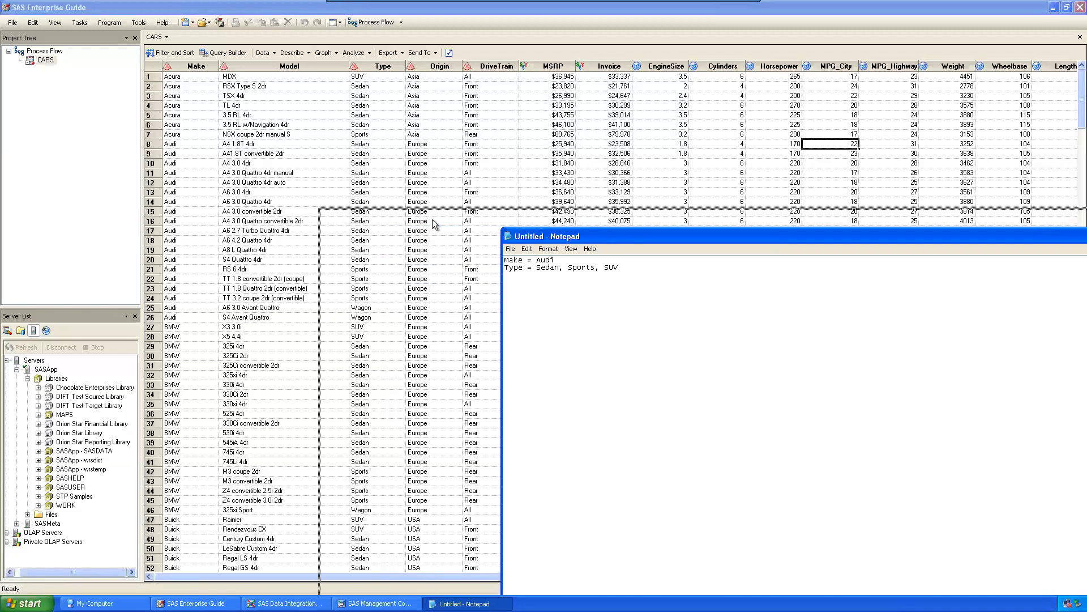
key(Return)
key(ctrl+a)
click(532, 341)
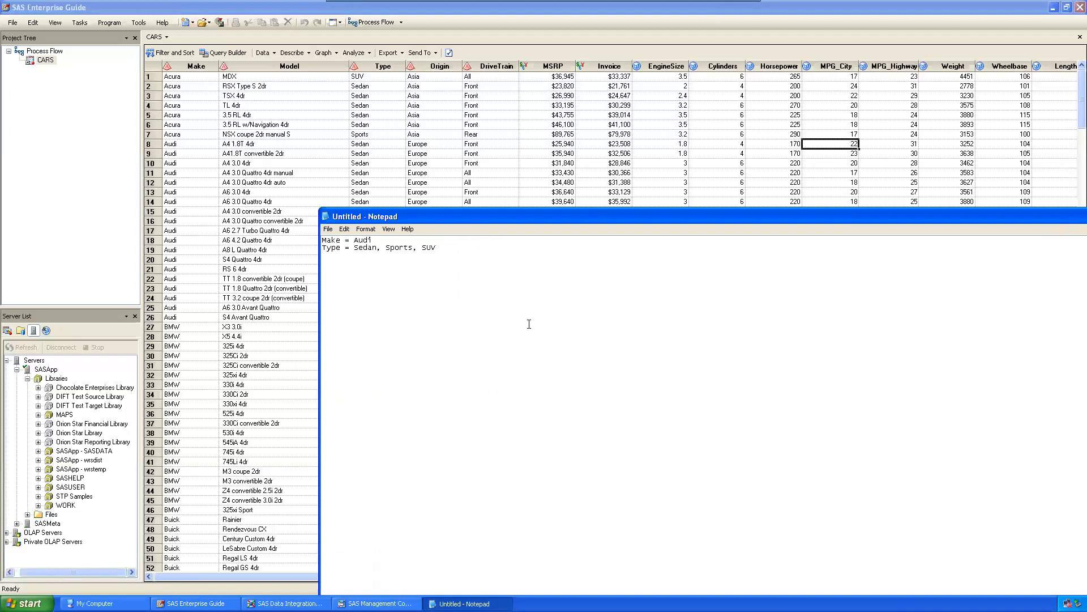
Put Notepad out of the way, close the CARS data view in SAS Enterprise Guide, and create a new program.
click(970, 36)
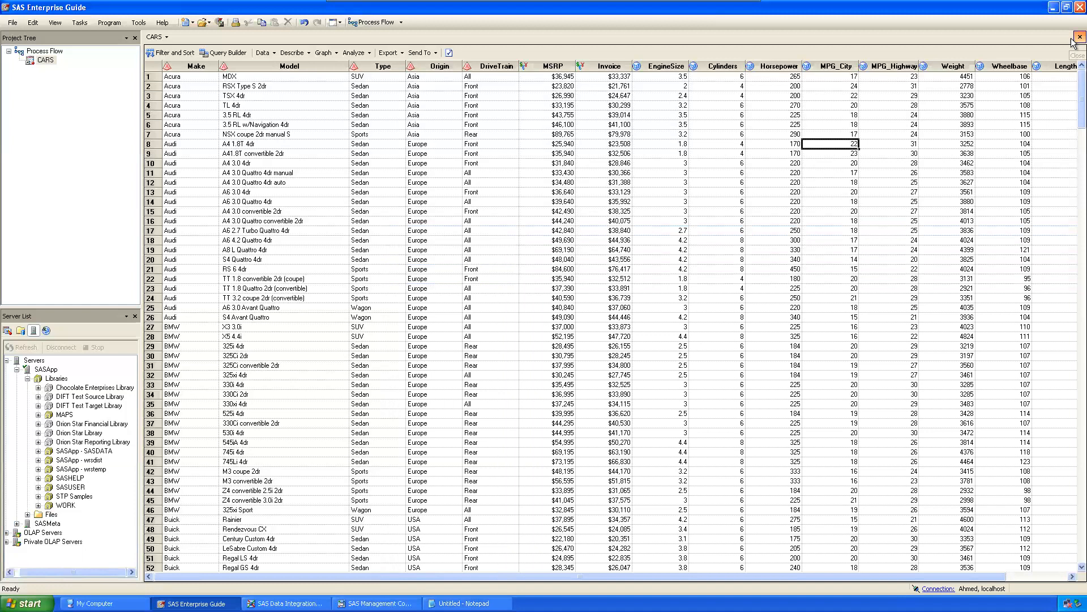
click(1079, 37)
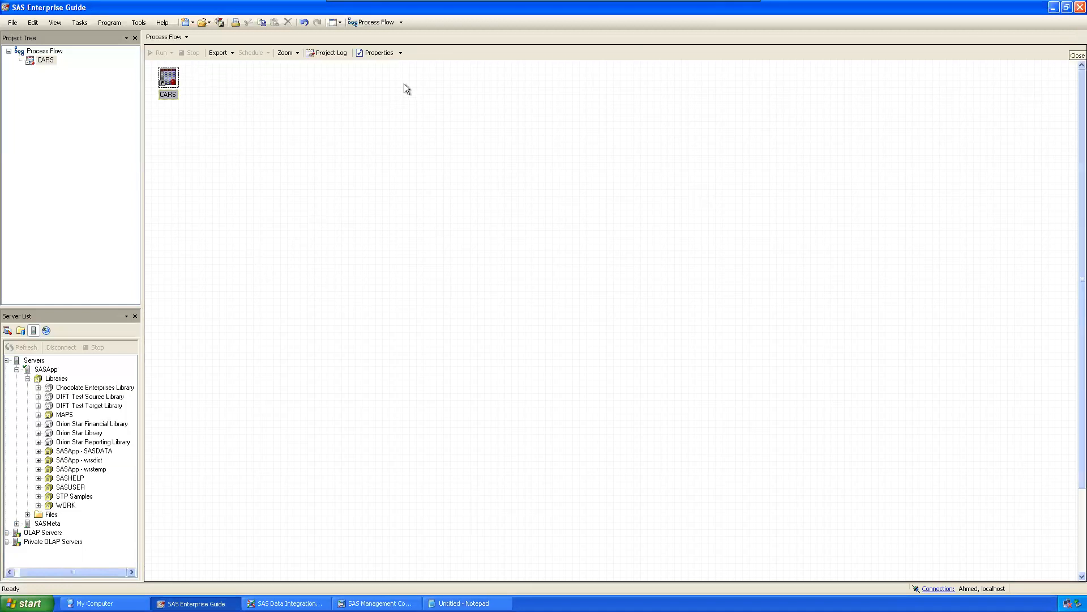
click(13, 22)
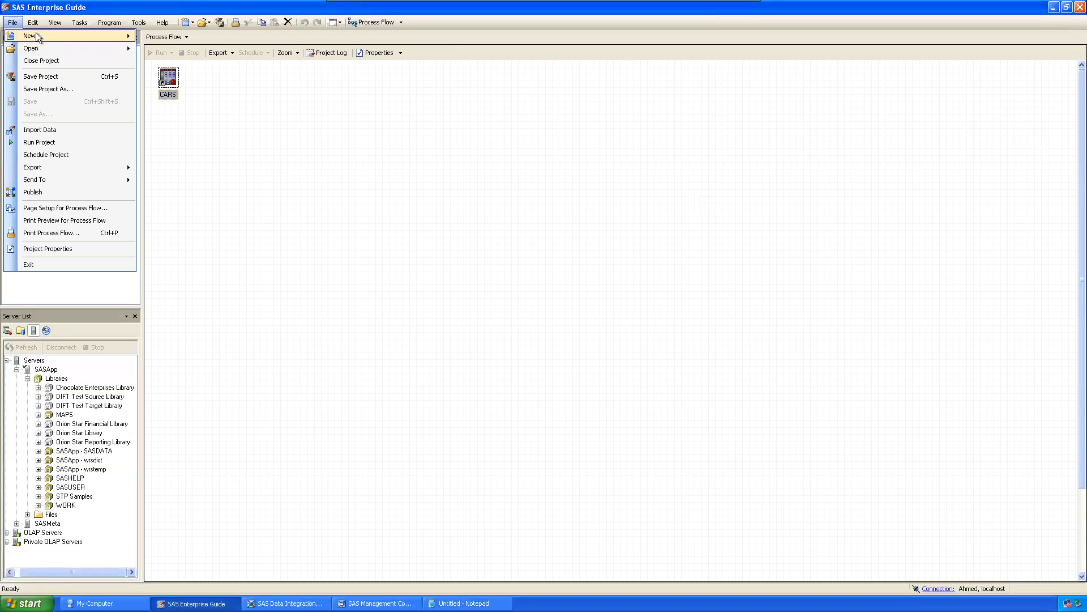
mouse_move(40, 36)
click(170, 65)
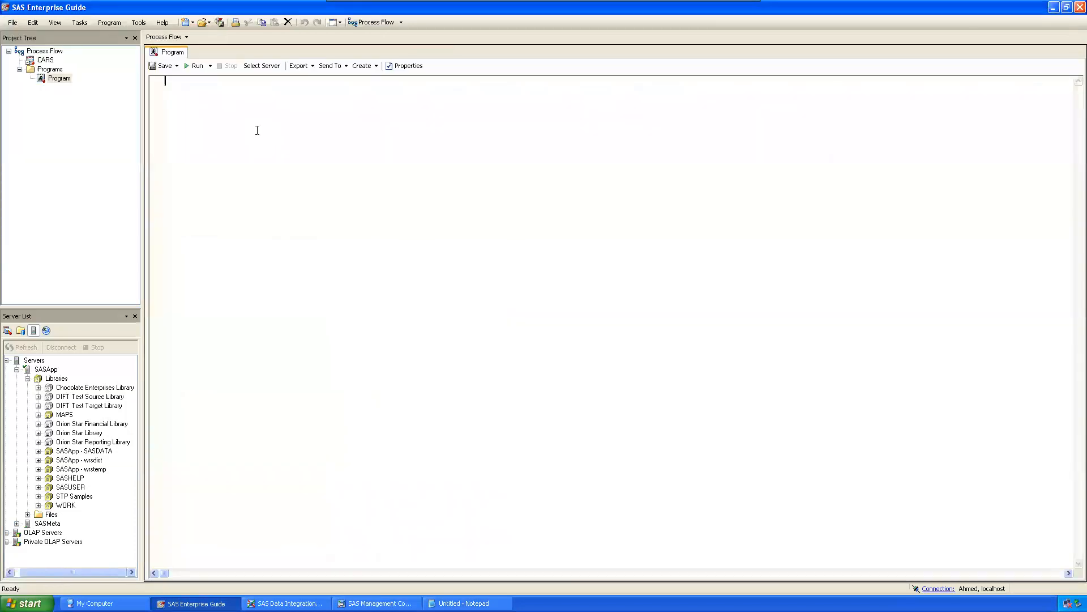
Write a proc print step with data=sashelp.cars, ending with a run statement.
text(proc print data=sashelp.c)
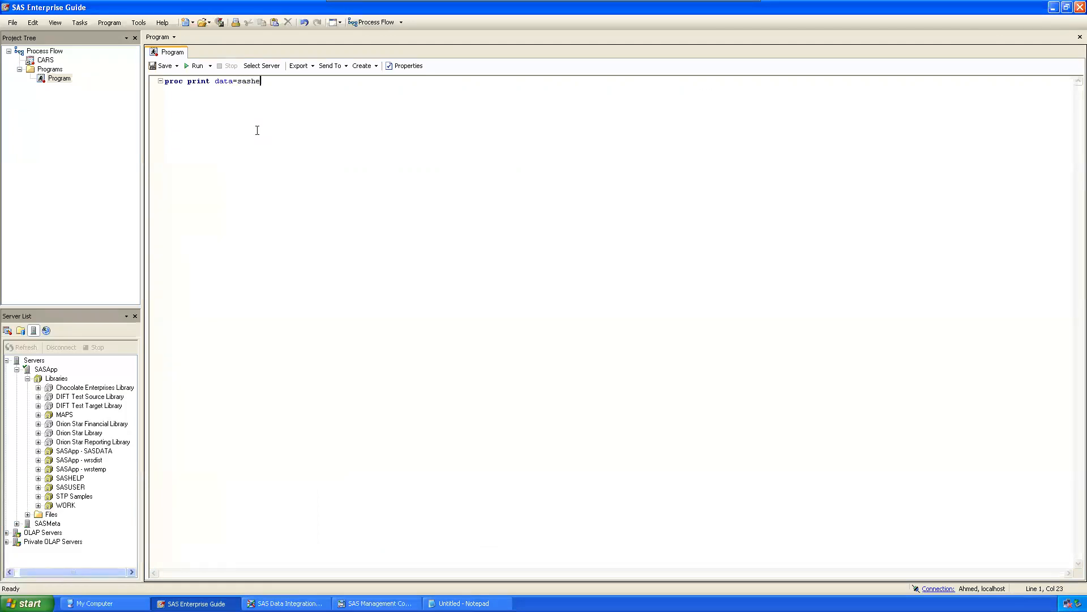
text(ars;)
key(Return)
text(run;)
key(Return)
drag(210, 103, 152, 85)
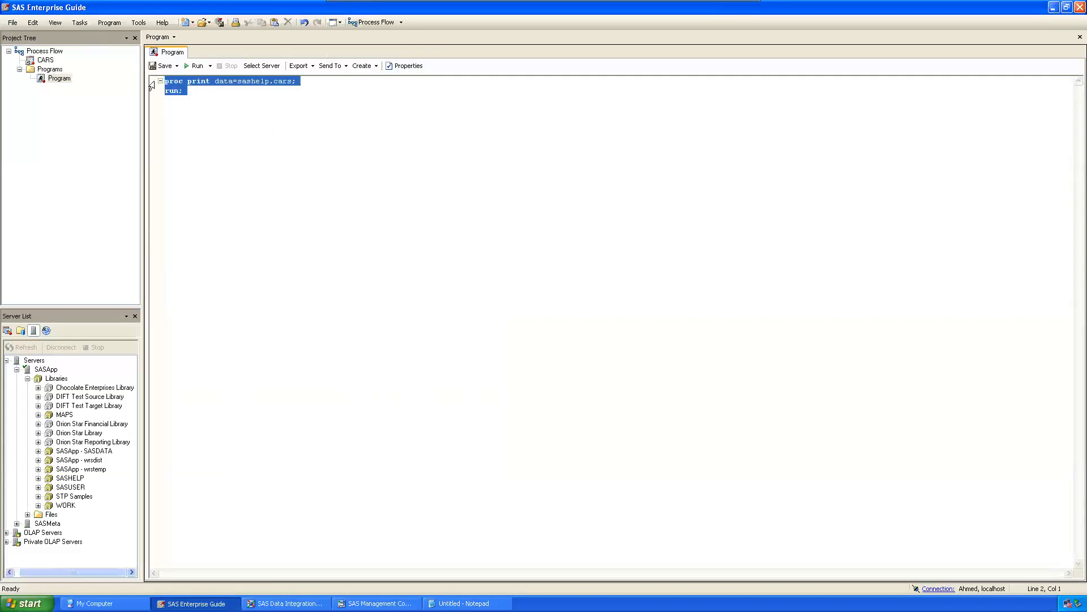
click(358, 211)
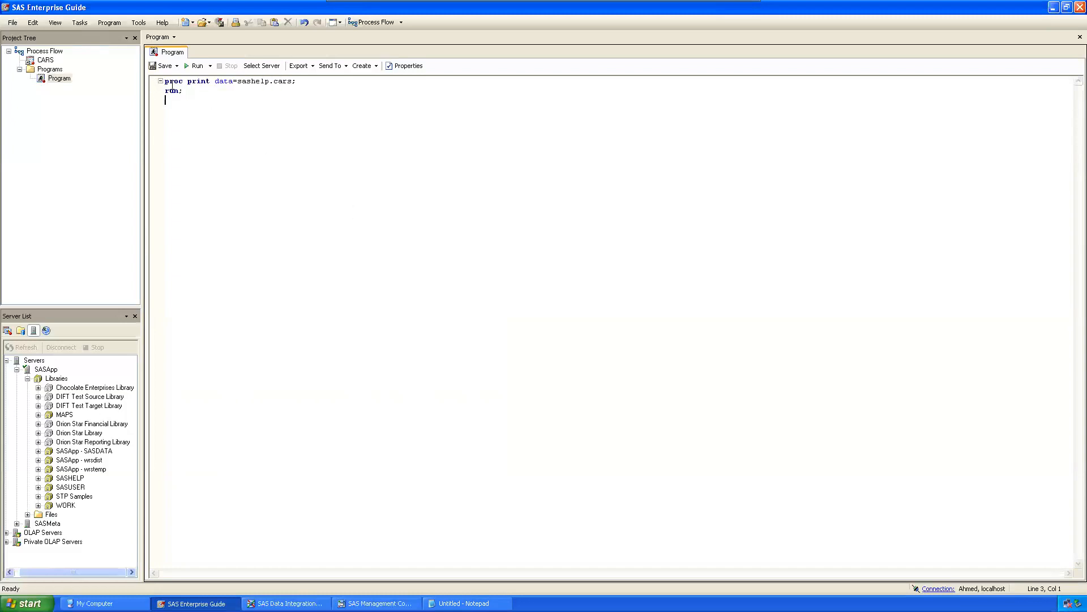
Run the proc print program, look through its listing down to the last row, and close the results.
key(ctrl+a)
click(197, 66)
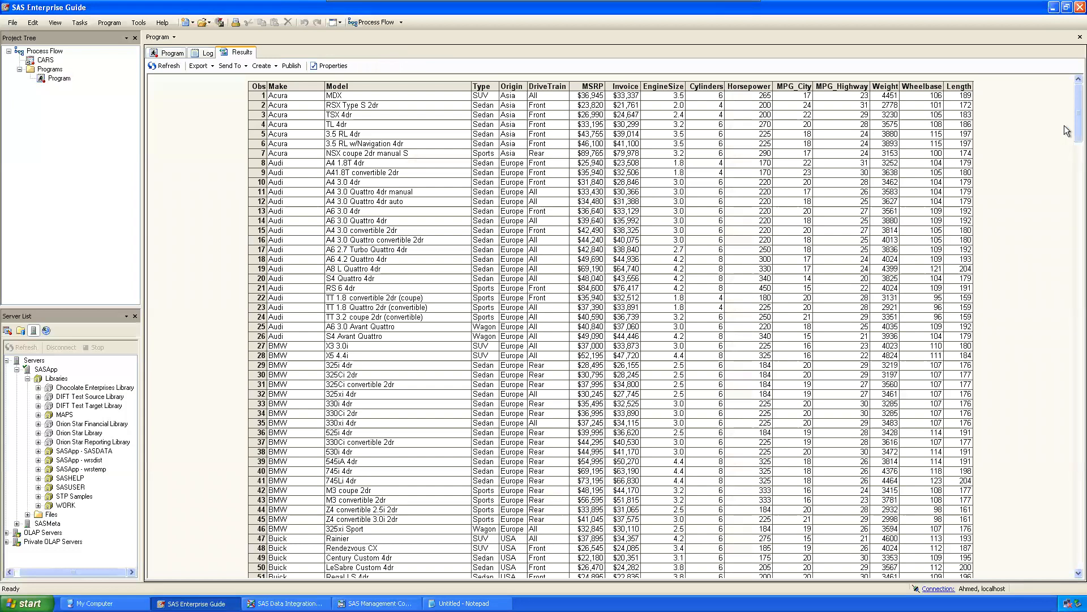
drag(1075, 111, 1075, 535)
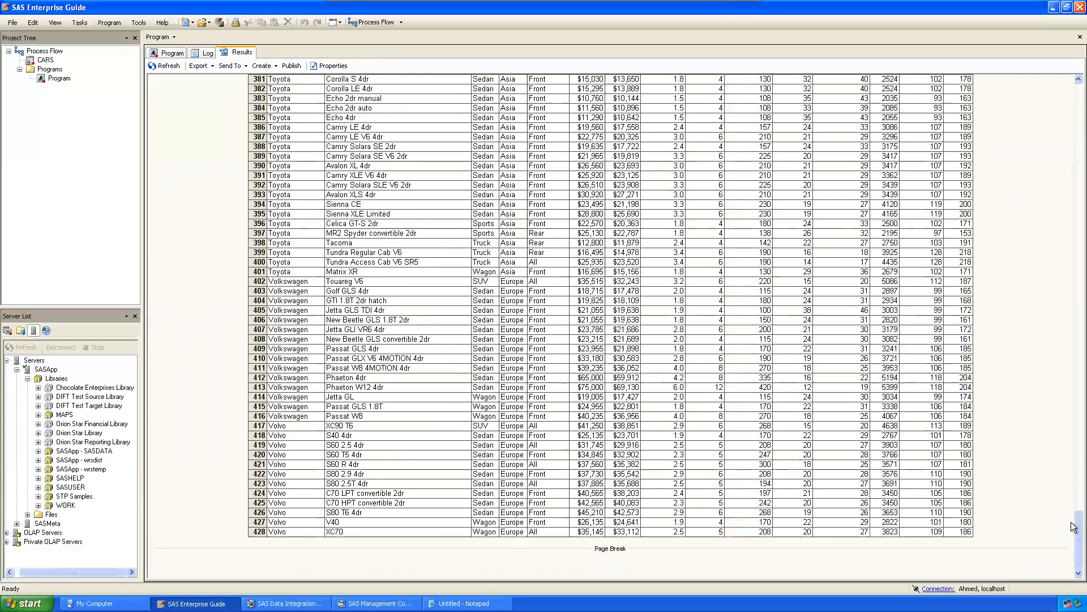
drag(1075, 536, 1065, 113)
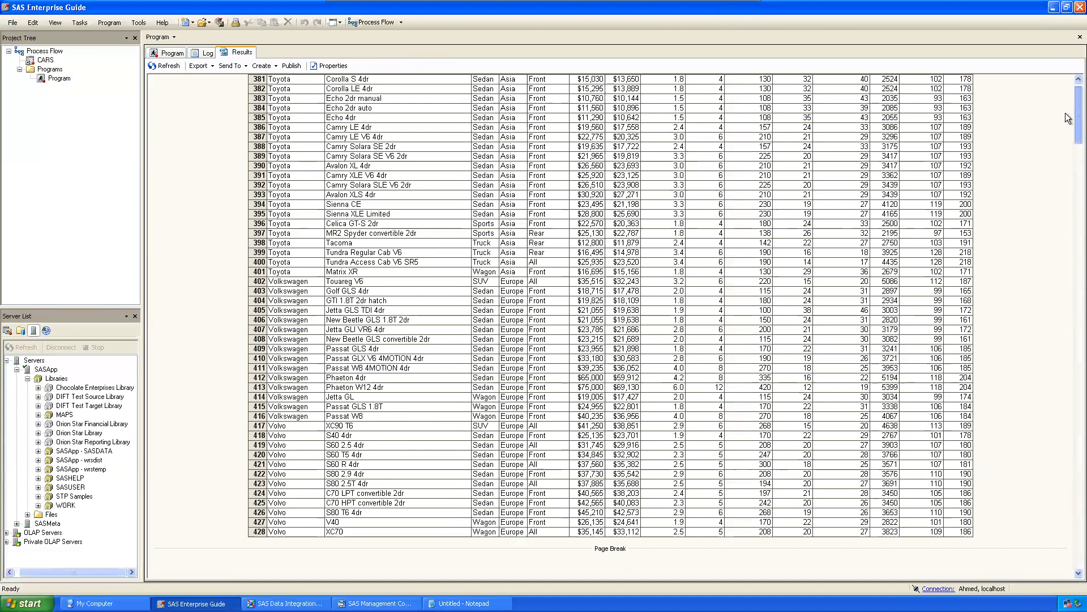
click(1080, 37)
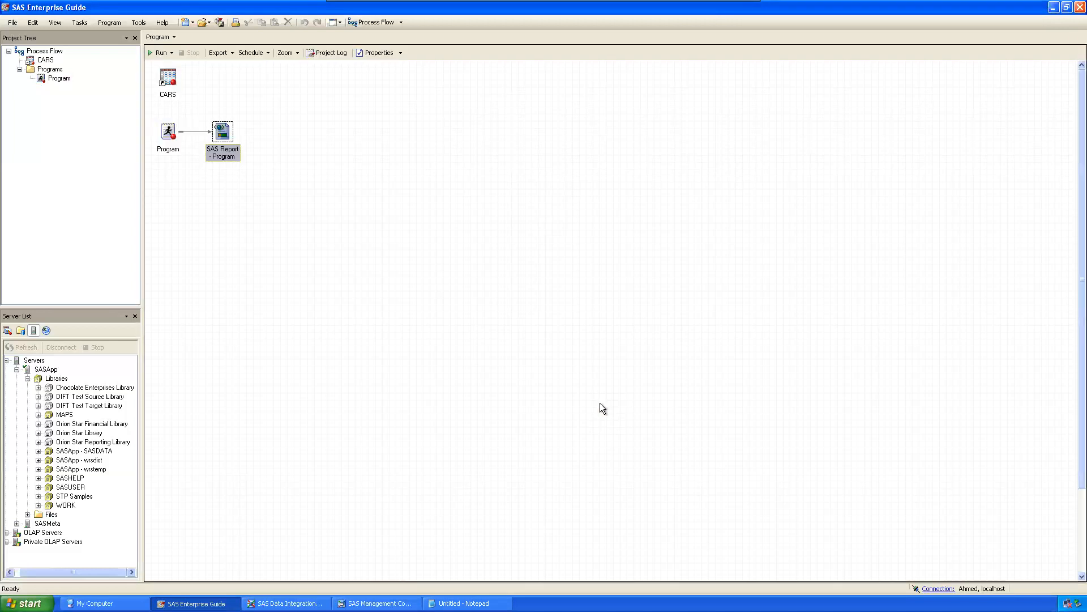
Copy the Make = Audi condition from Notepad, reopen the program, and begin a where statement below the proc print line.
click(465, 603)
drag(322, 240, 382, 241)
key(ctrl+c)
click(366, 265)
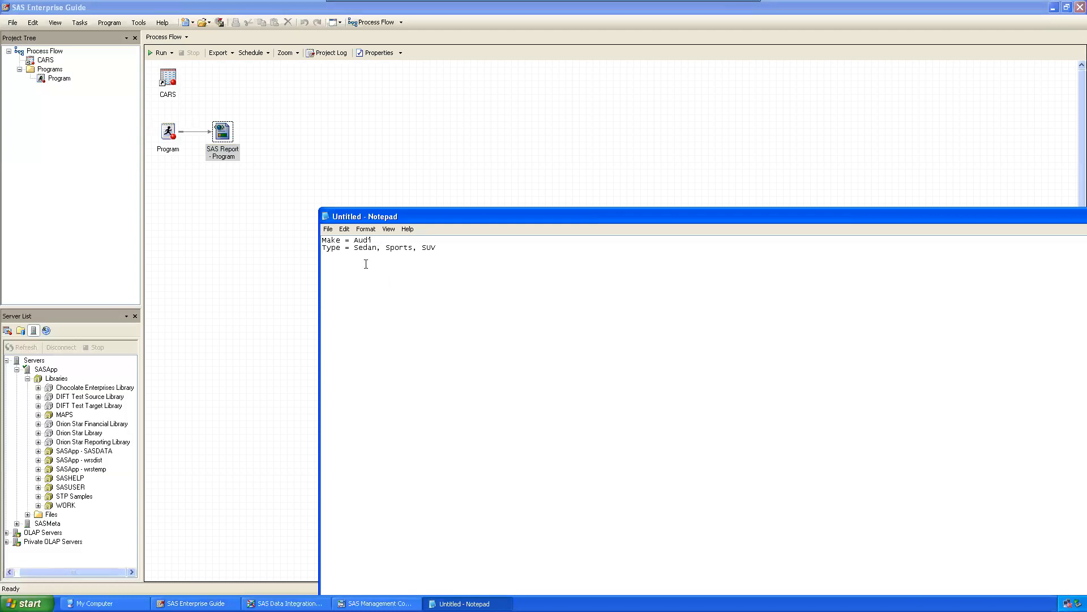
double_click(167, 131)
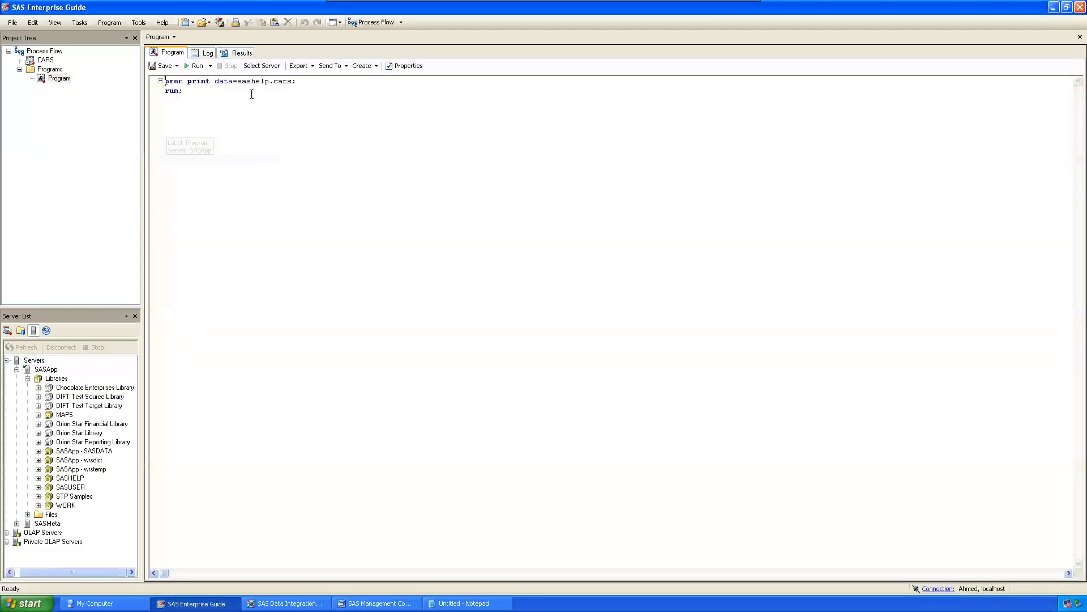
click(310, 80)
key(Return)
text(where)
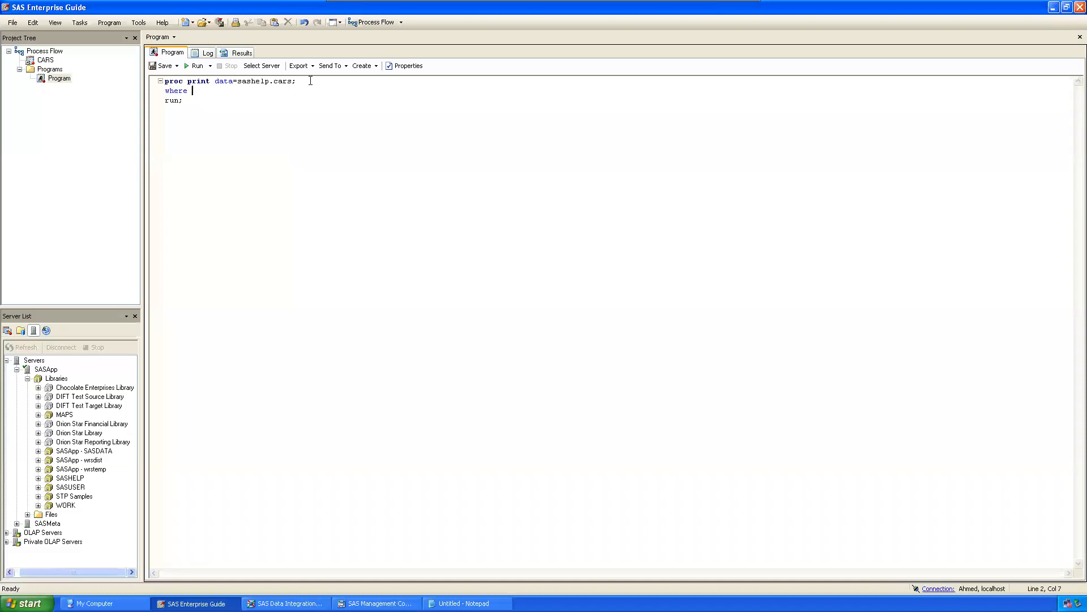
Insert the Make = Audi condition into the where statement and follow it with and.
click(463, 604)
drag(372, 240, 324, 230)
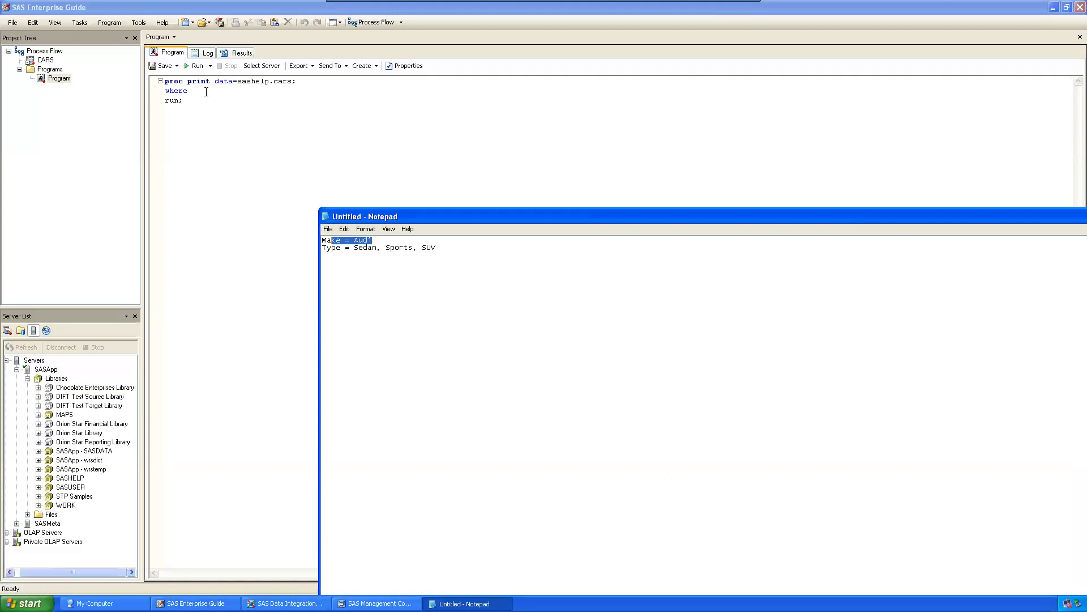
click(206, 92)
key(ctrl+v)
text(and)
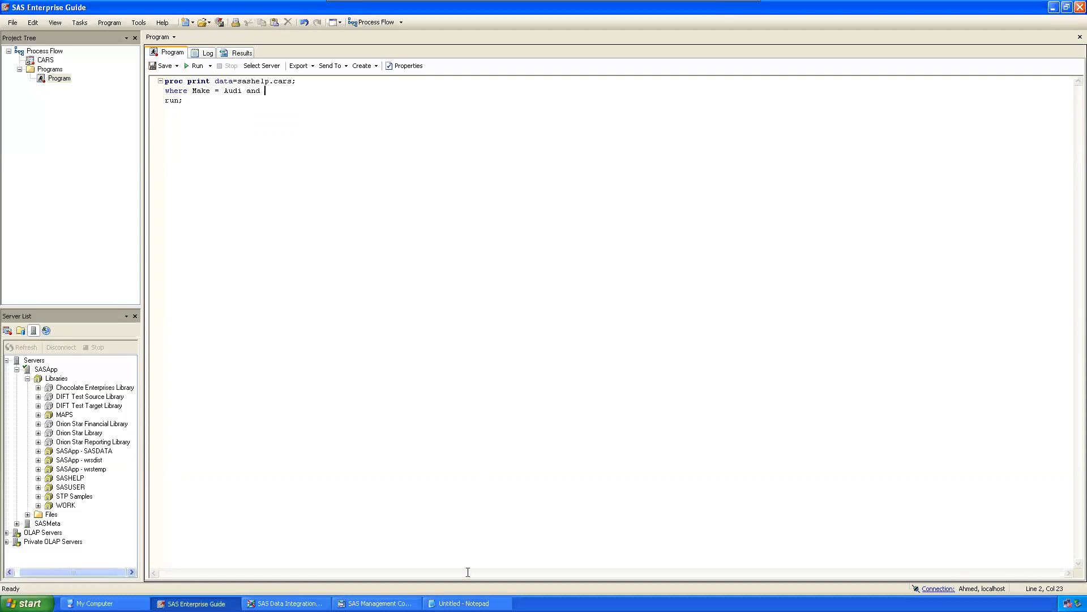
Copy Type = Sedan from Notepad to the end of the where statement and close the statement with a semicolon.
click(463, 603)
drag(376, 250, 321, 247)
key(ctrl+c)
click(283, 91)
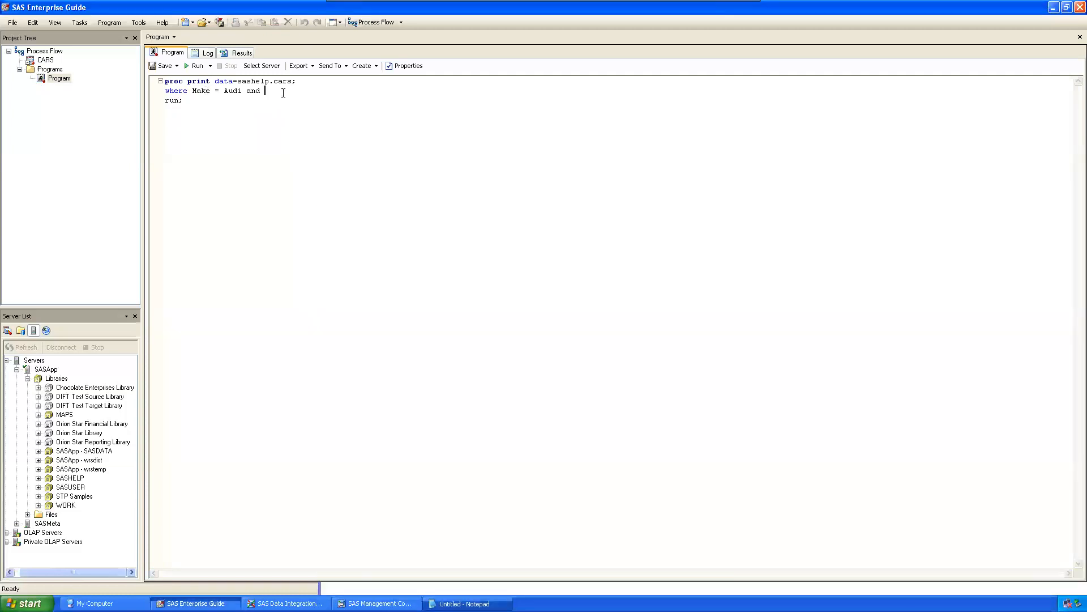
key(ctrl+v)
text(;)
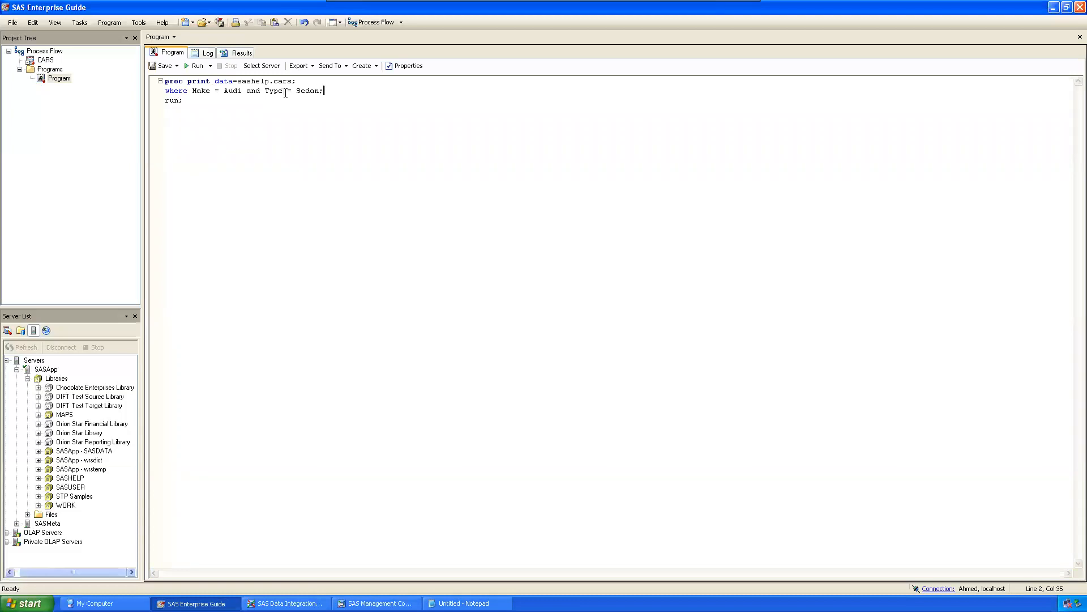
Enclose the values Sedan and Audi in the where statement in double quotes.
click(319, 91)
text(")
click(296, 90)
text(")
click(242, 90)
text(")
click(224, 92)
text(")
Add the statement title 'Audi Make and Sedan Type of Cars'; below the where statement.
key(Return)
text(title)
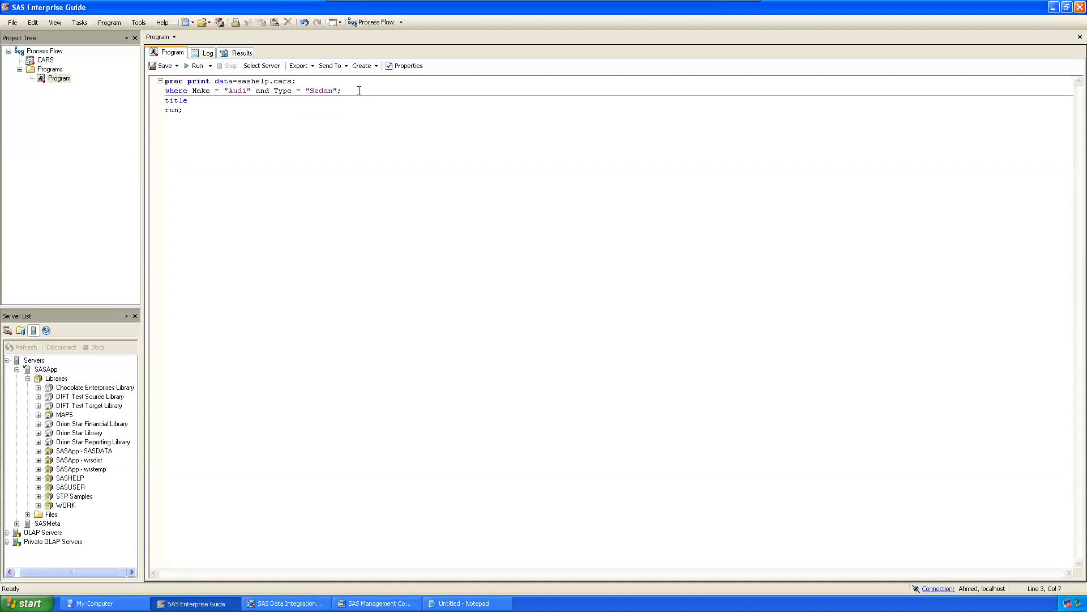
text( Audi Make and)
text(Sedan Type of Cars;)
key(Left)
text(')
click(192, 101)
text(')
Run the filtered program and replace the results from the previous run.
click(385, 161)
key(F3)
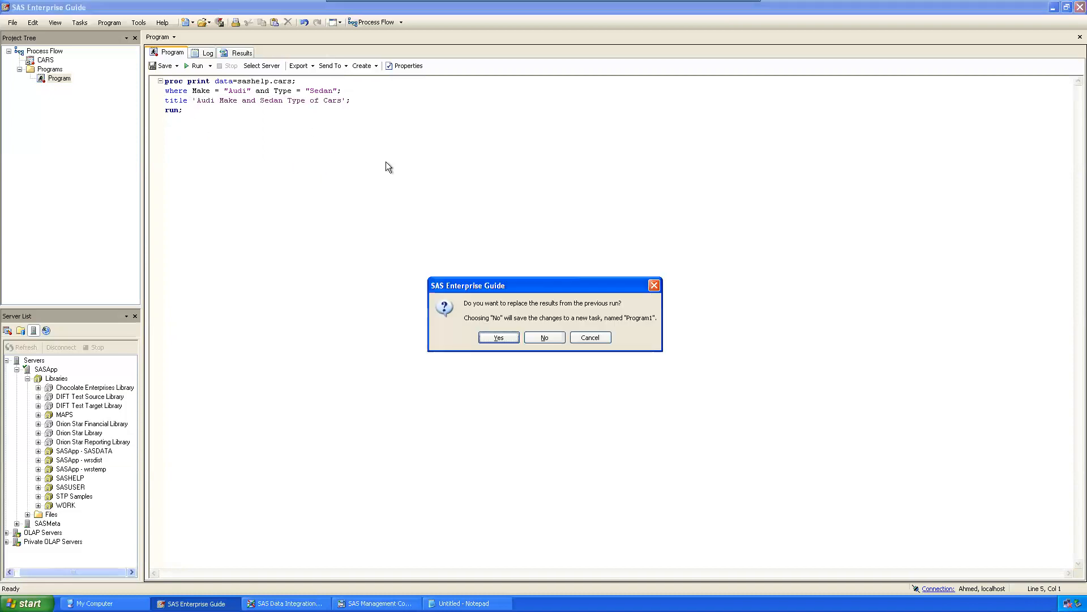
click(508, 339)
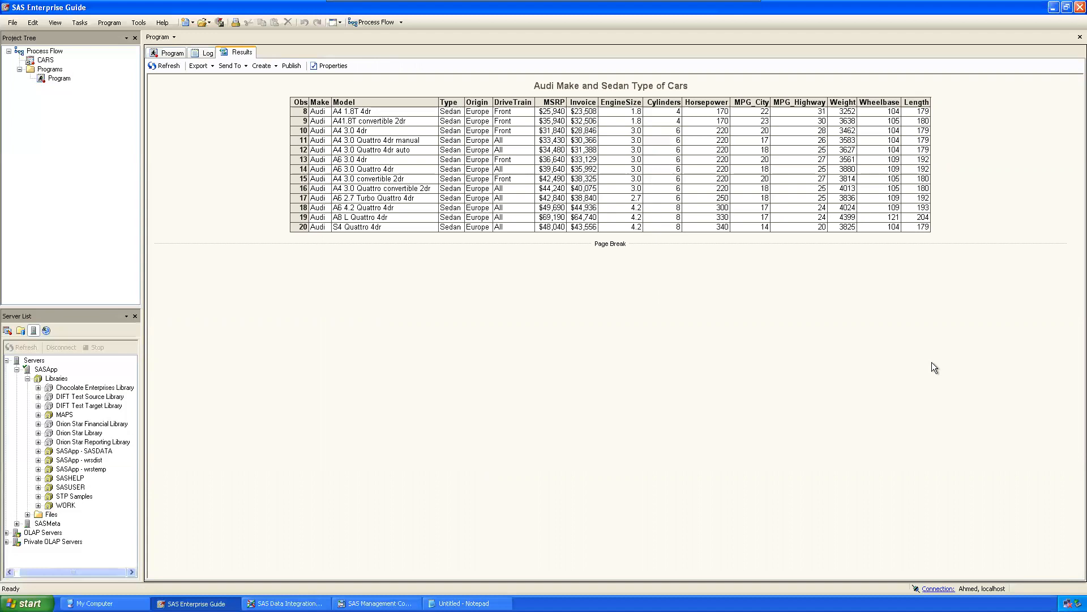
click(172, 53)
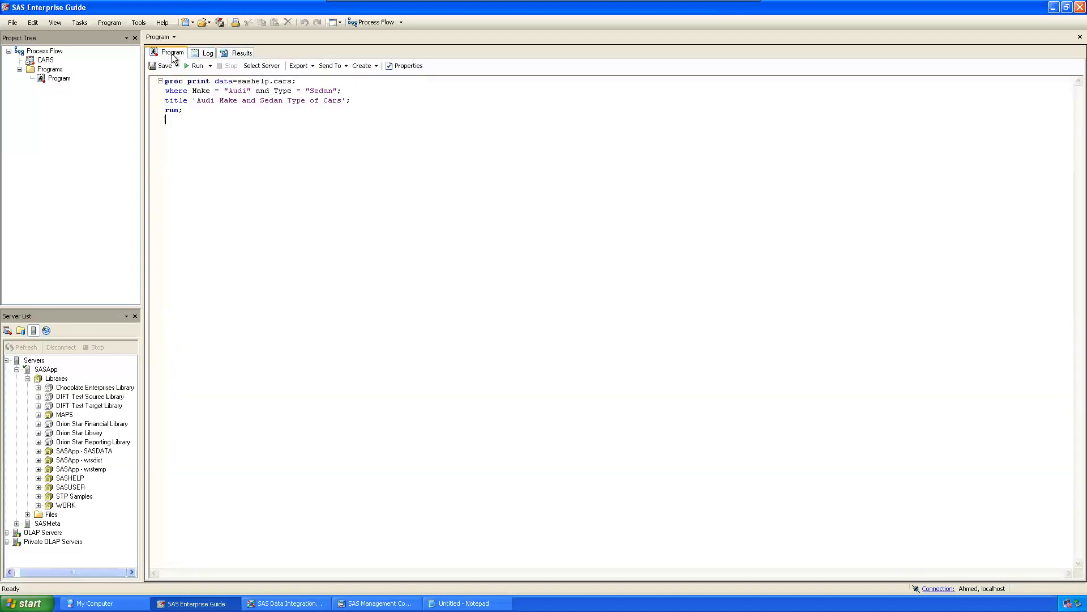
click(350, 91)
key(Return)
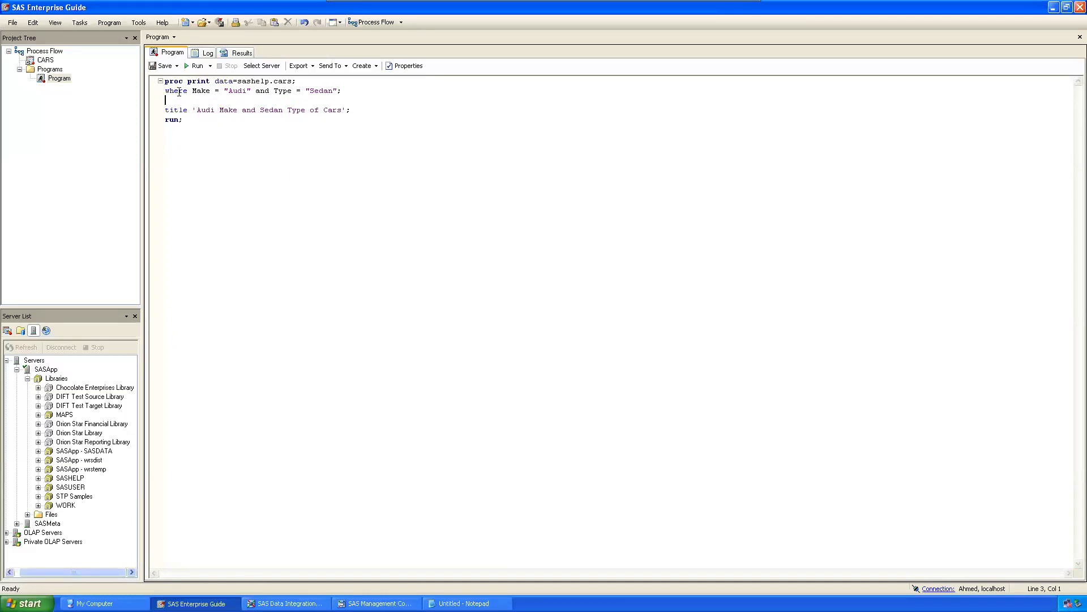
text(var)
click(236, 53)
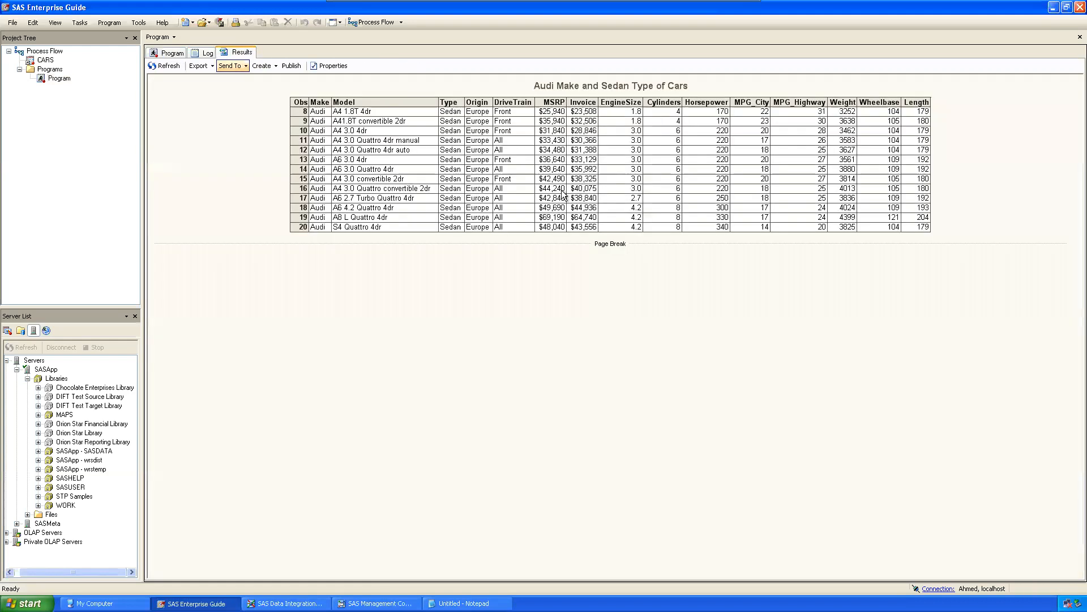
click(175, 53)
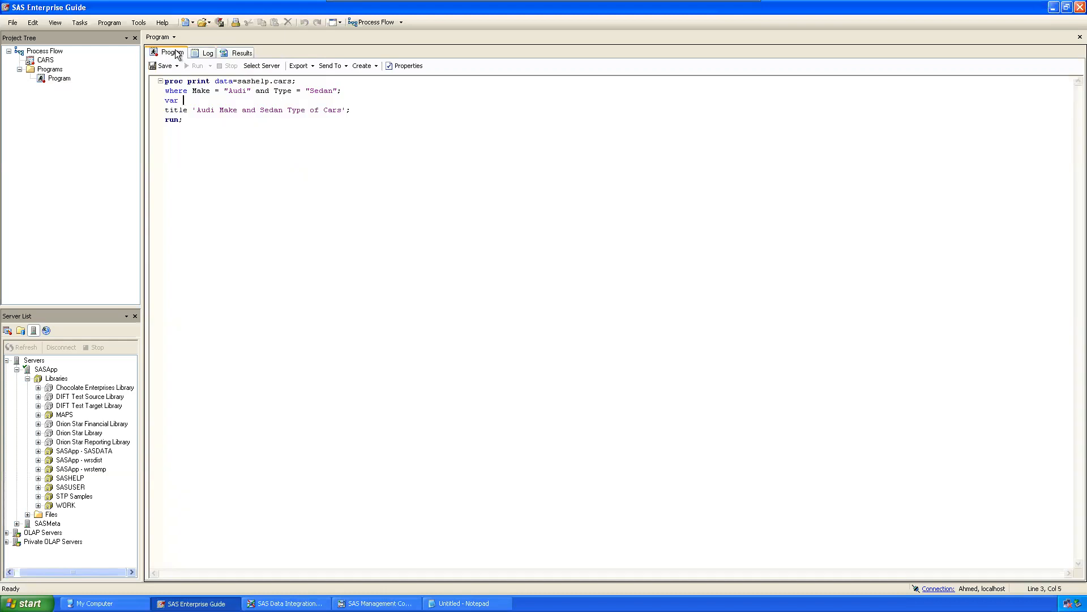
text(MSRP)
key(BackSpace)
key(BackSpace)
key(BackSpace)
key(BackSpace)
key(BackSpace)
key(BackSpace)
key(BackSpace)
key(BackSpace)
key(BackSpace)
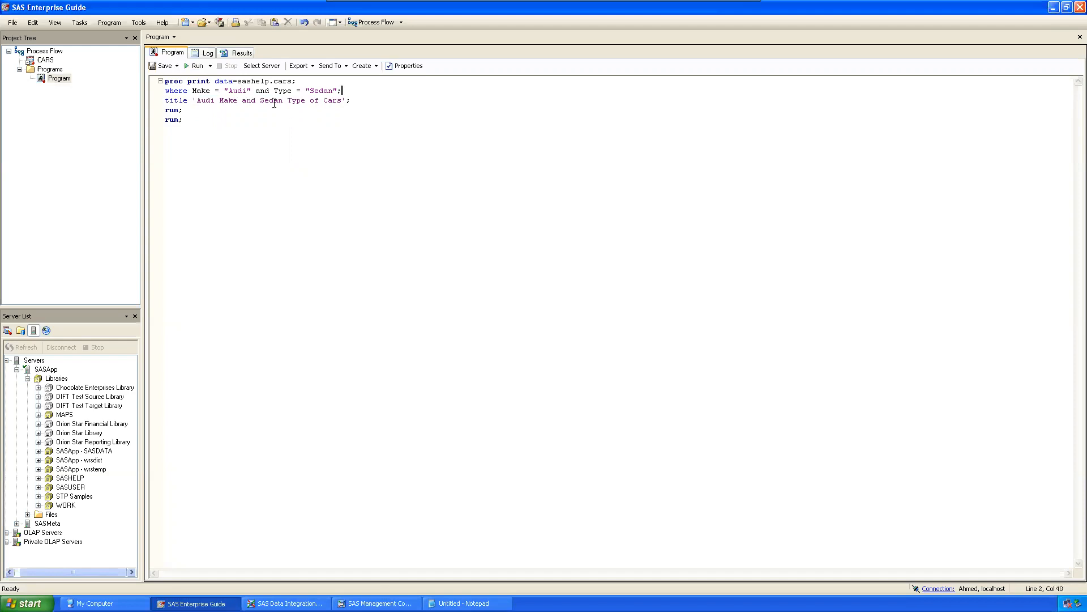
Run the filtered Audi sedan program once more.
click(218, 152)
click(190, 65)
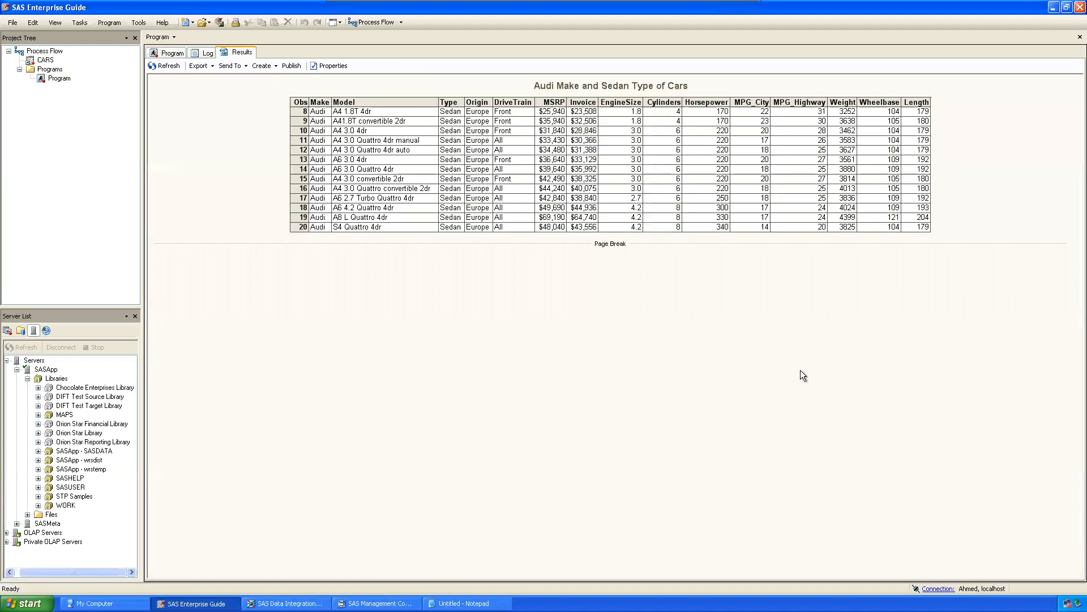
Review the filtered program code, its results table, and the Make and Type values noted in Notepad.
click(170, 52)
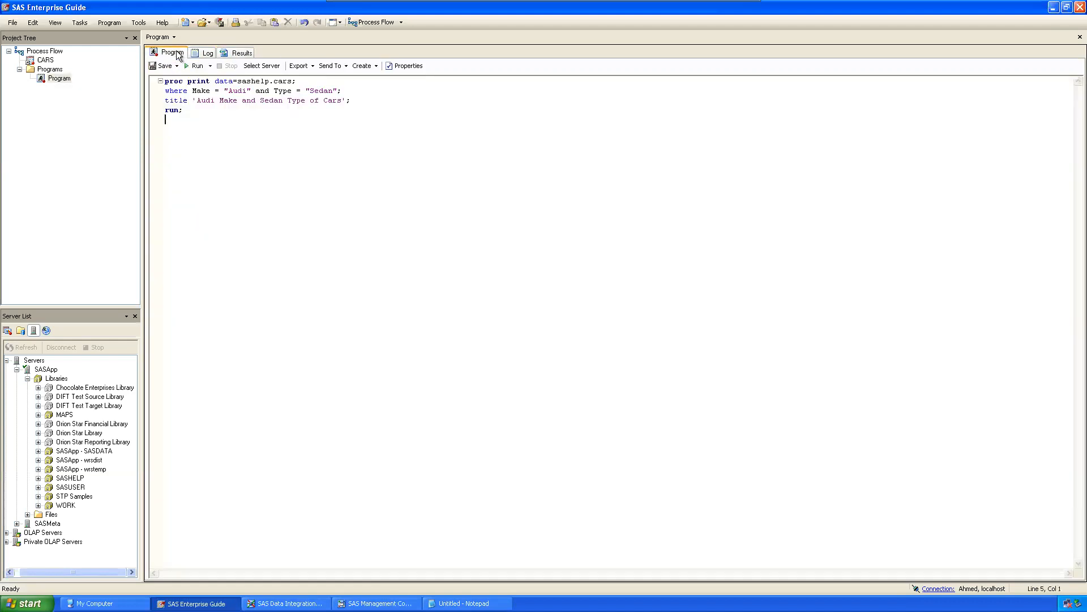
key(ctrl+a)
click(388, 282)
click(240, 53)
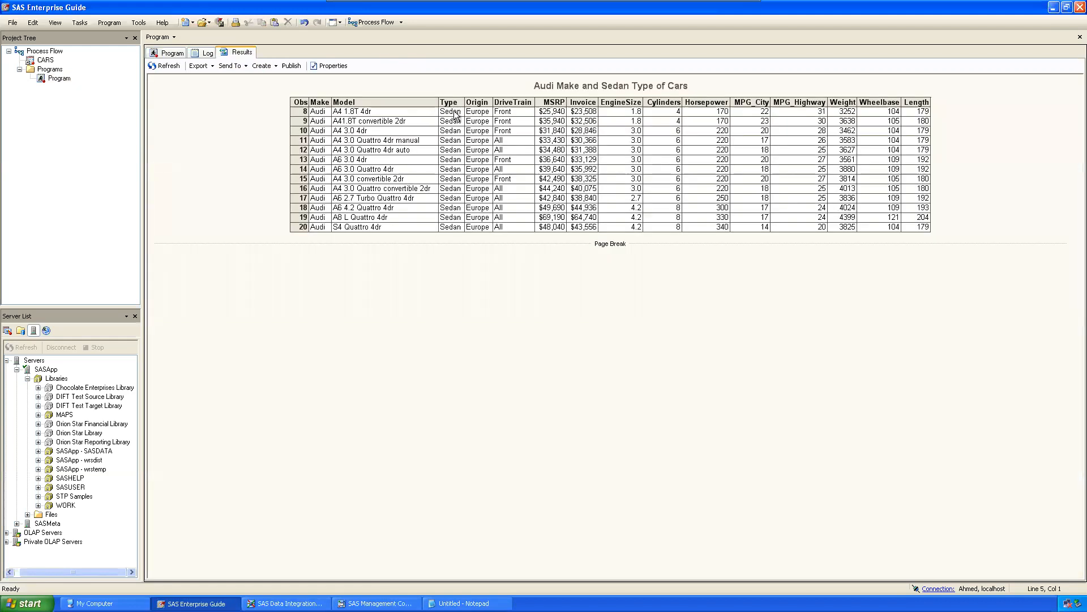
click(461, 603)
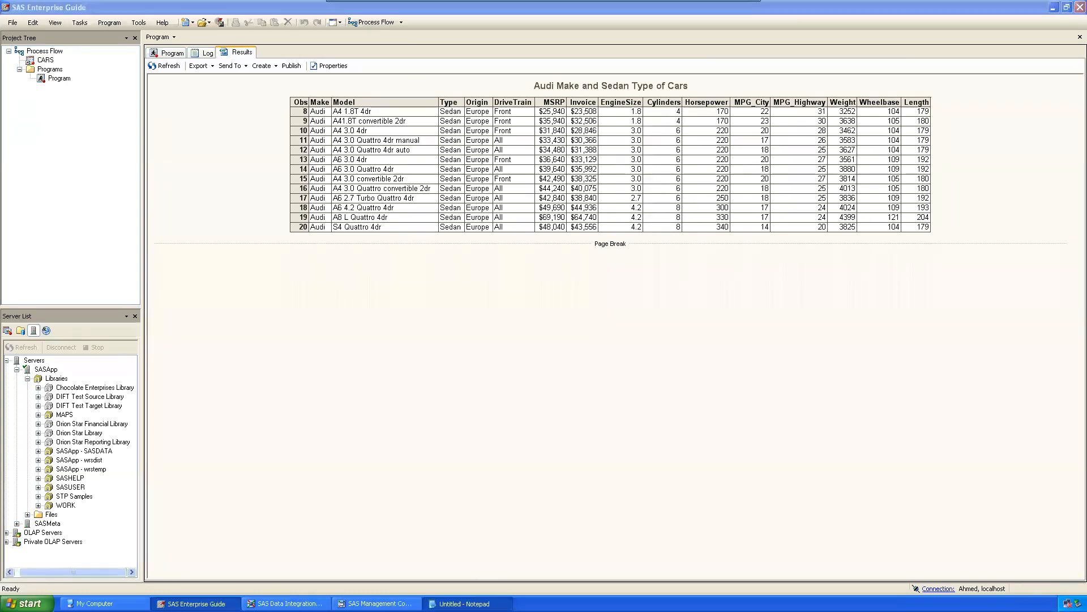
drag(385, 249, 418, 249)
click(384, 271)
click(239, 128)
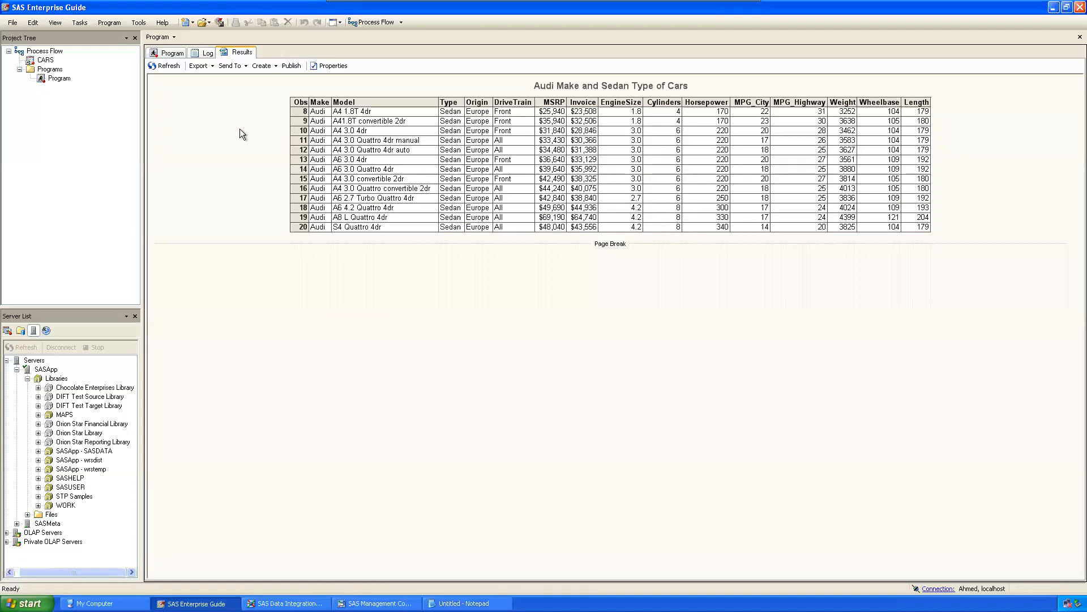
click(177, 55)
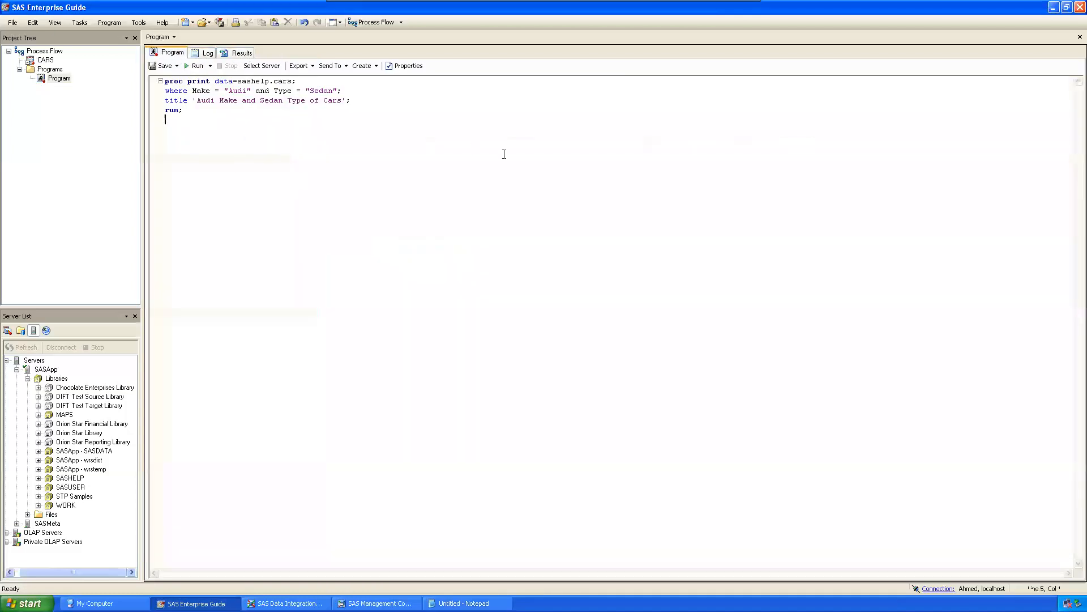
click(462, 603)
click(453, 603)
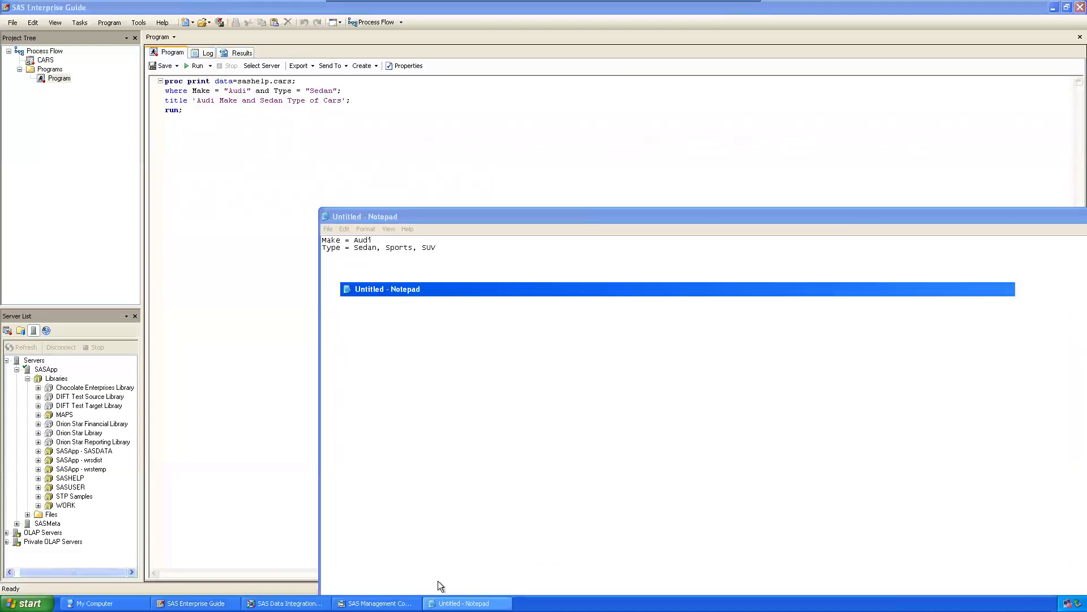
Set the type to Sports in the where statement and title, and rerun the program, replacing the previous results.
drag(313, 90, 331, 91)
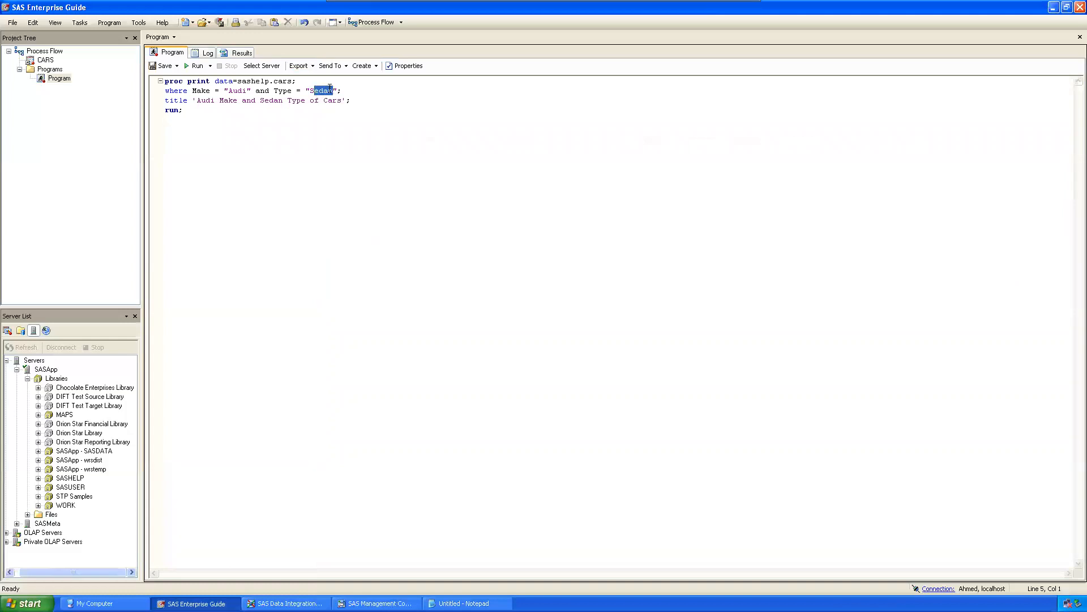
text(ports)
key(Delete)
drag(287, 100, 261, 102)
key(Delete)
text(ports)
key(F3)
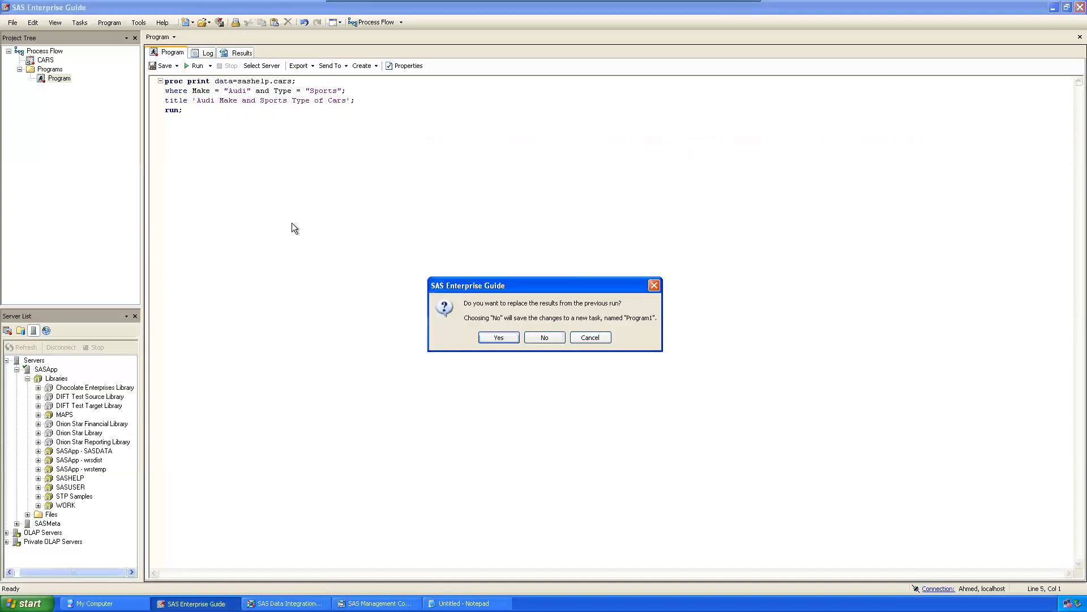
click(498, 337)
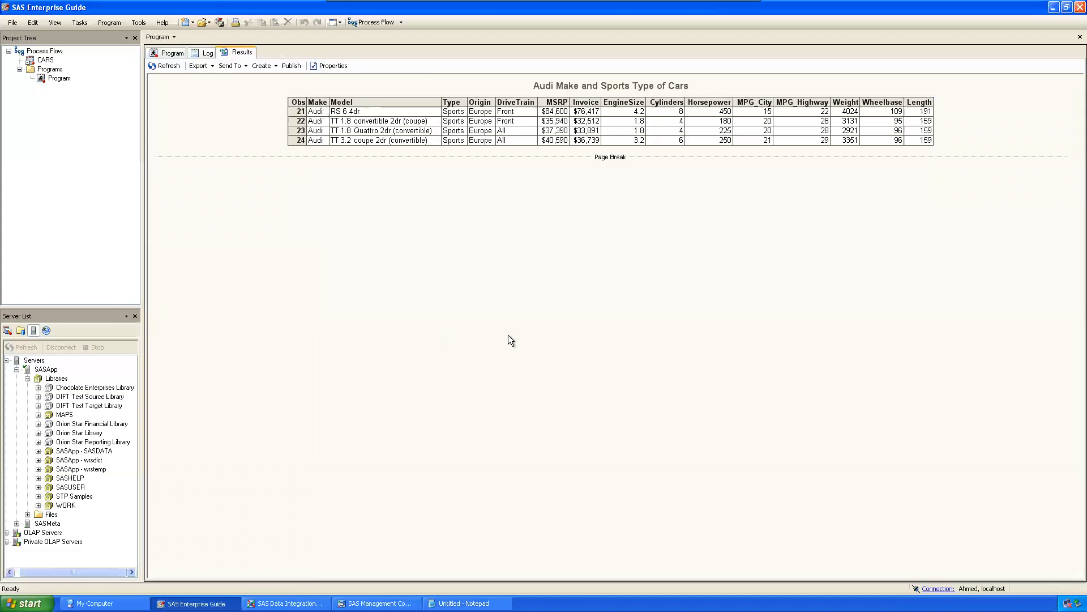
Compare the hard-coded Make and Type values in the program code with the list in Notepad.
click(170, 53)
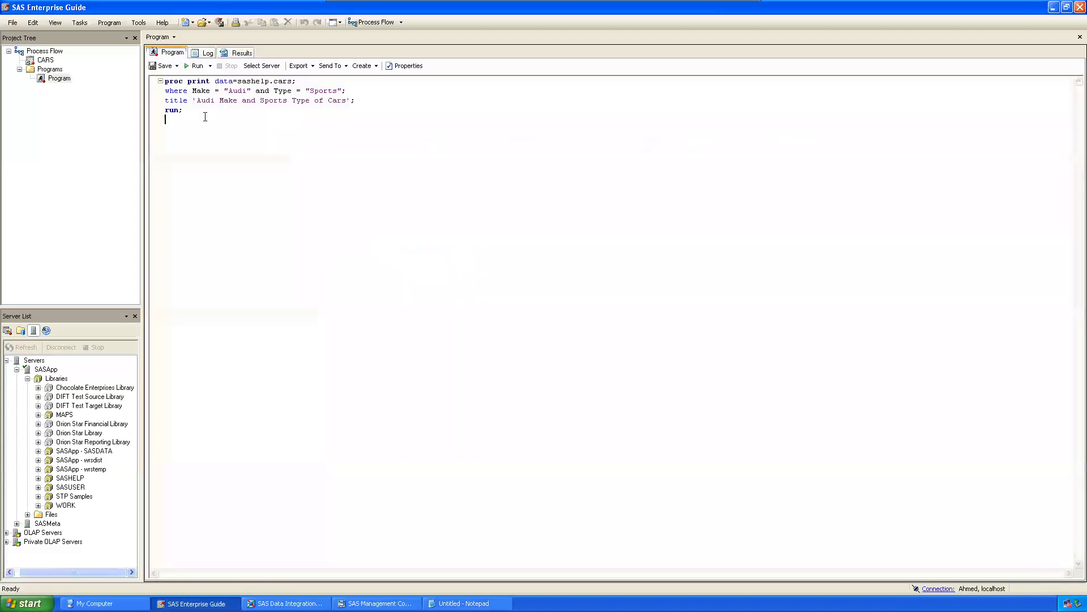
click(464, 243)
drag(212, 127, 164, 81)
click(206, 126)
click(463, 603)
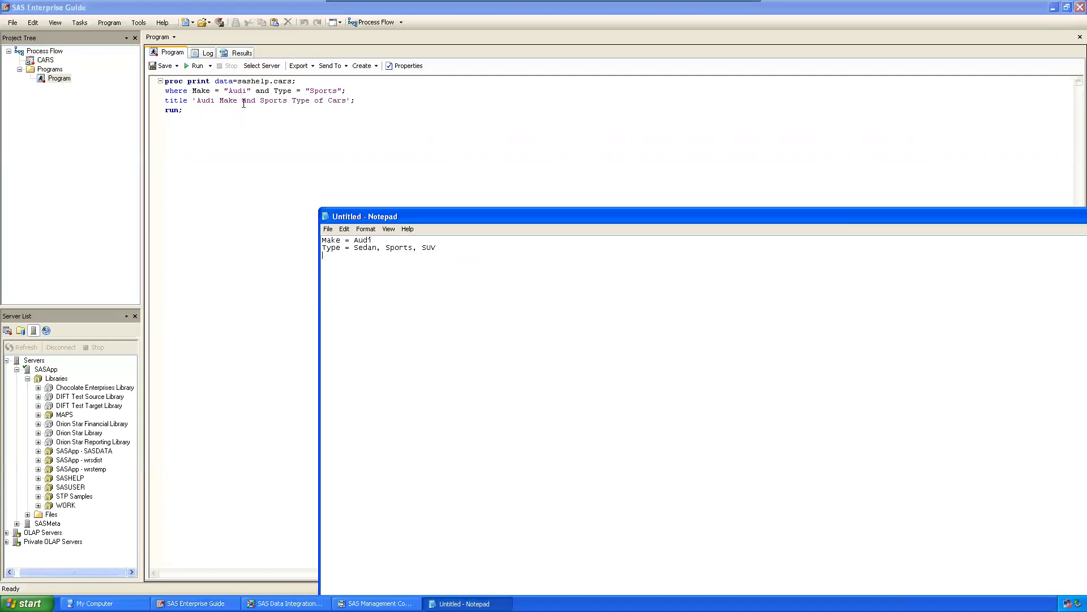
double_click(362, 240)
Replace the Make and Type values in the where statement with the macro variables &Make and &Type, inside the double quotes.
drag(233, 91, 248, 94)
click(247, 94)
key(BackSpace)
key(BackSpace)
key(BackSpace)
key(BackSpace)
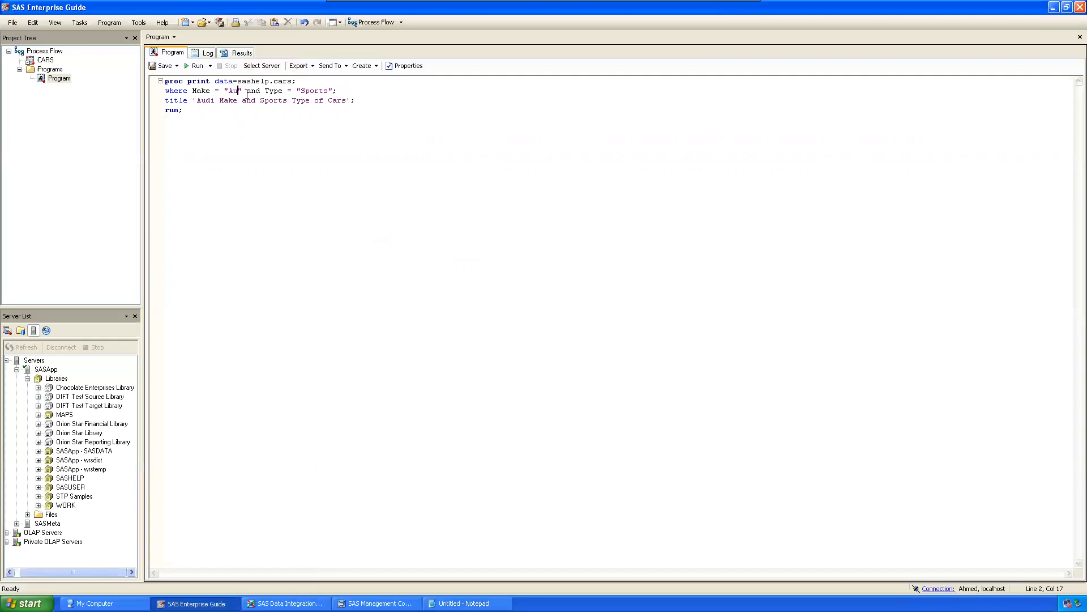
text(&Make)
click(278, 141)
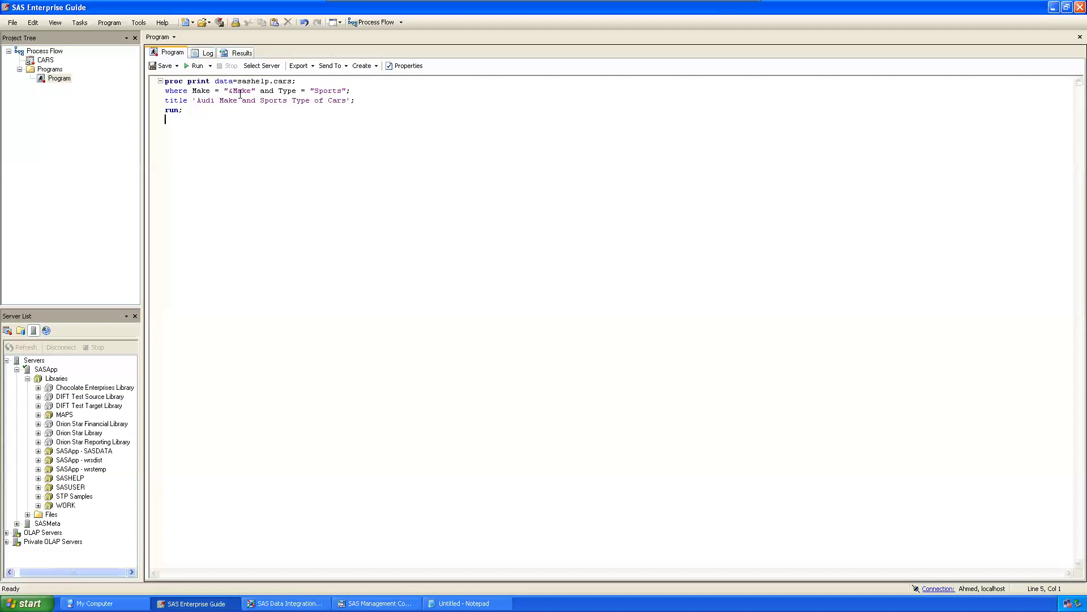
drag(314, 90, 342, 90)
text(&Type)
click(233, 142)
Change the single quotes around the title text to double quotes.
double_click(195, 100)
text(")
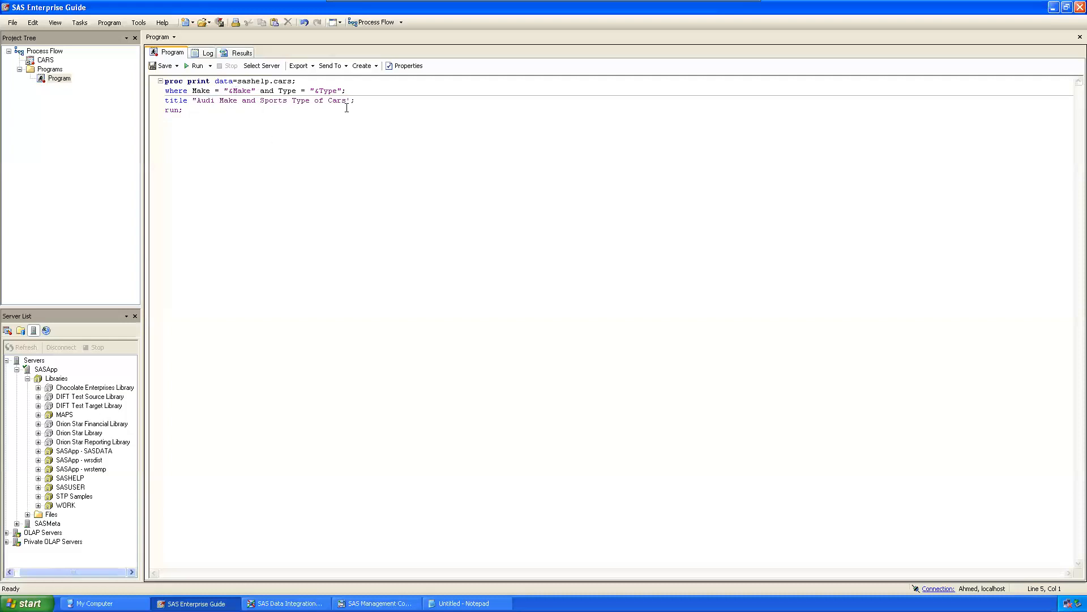
double_click(347, 101)
text(")
key(Down)
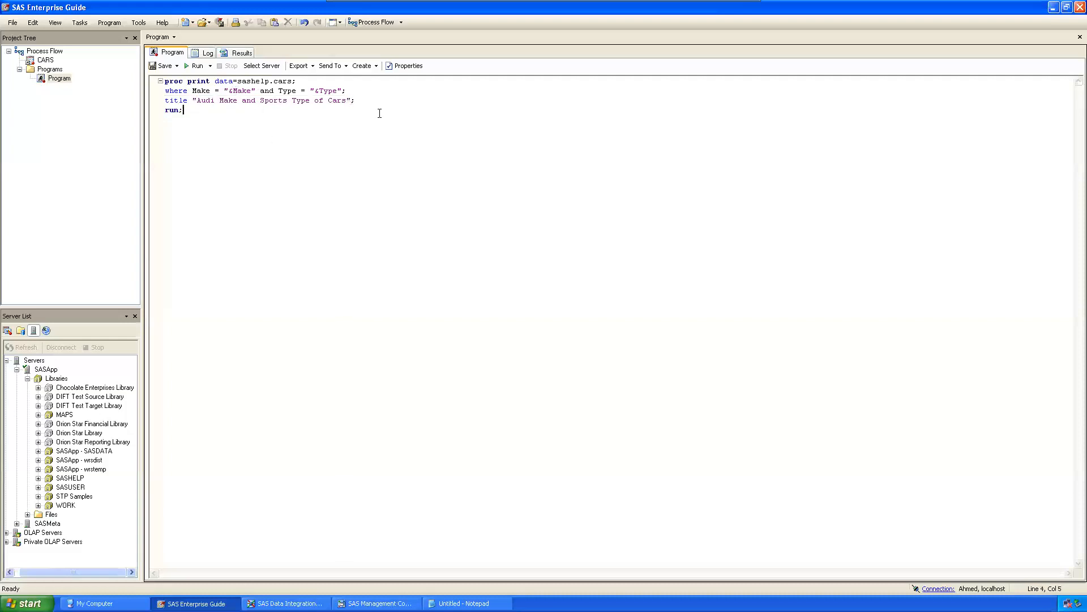
Replace Audi and Sports in the title text with &Make and &Type.
double_click(213, 100)
text(&Make)
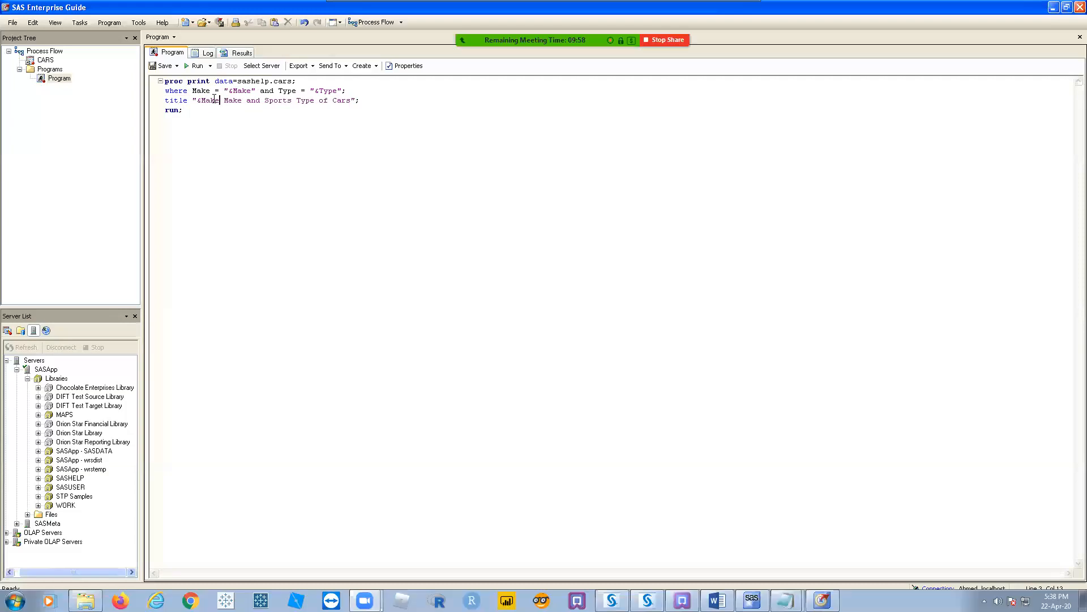
drag(264, 101, 291, 102)
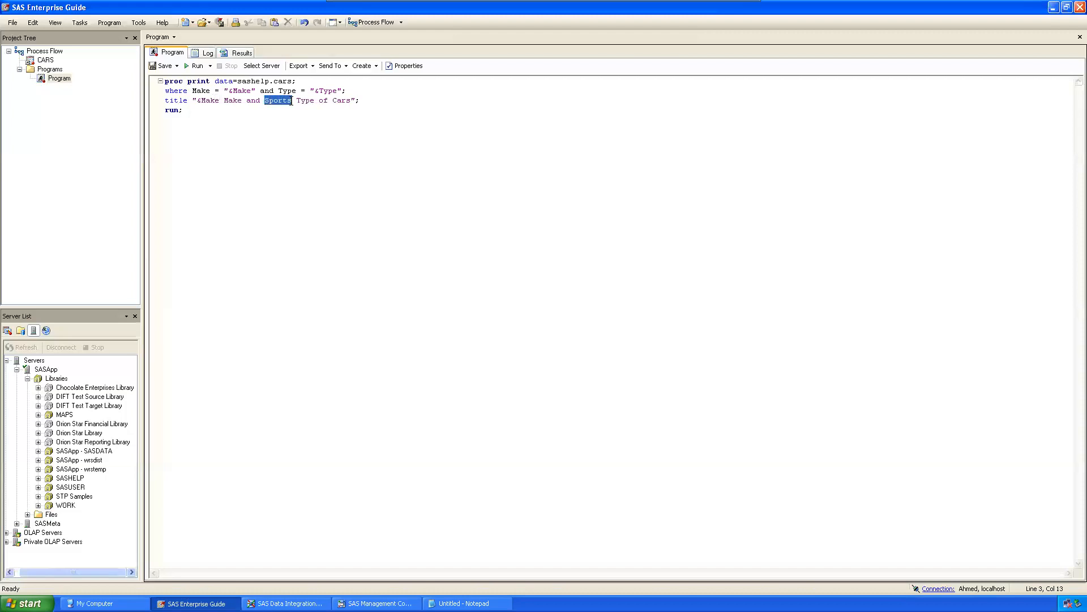
text(&Type)
click(449, 151)
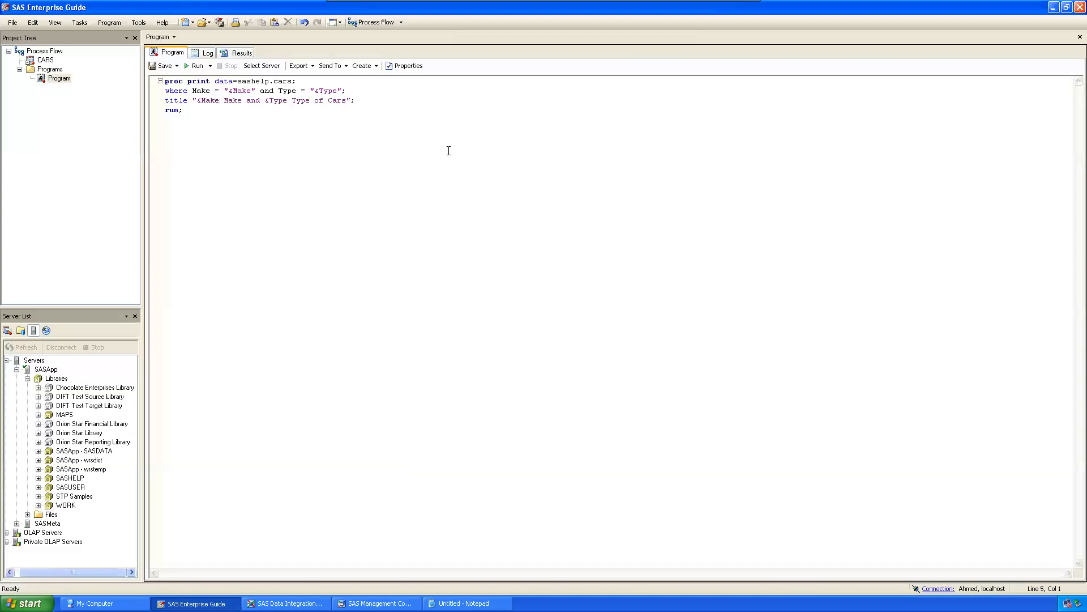
Run the whole program with the macro variables and replace the results from the previous run.
drag(229, 91, 320, 91)
click(348, 146)
key(ctrl+a)
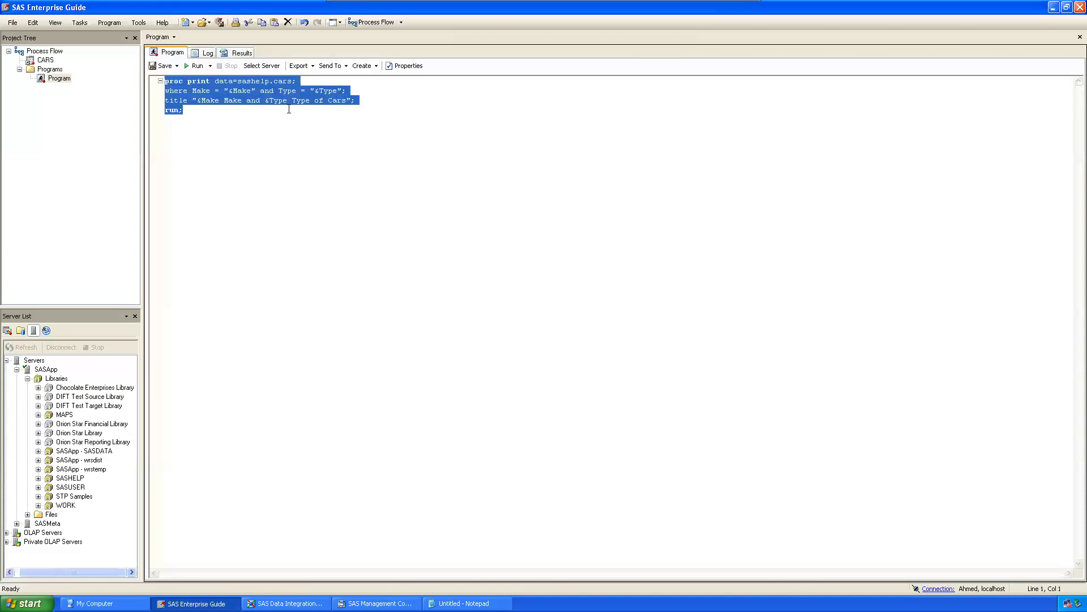
click(195, 67)
click(500, 338)
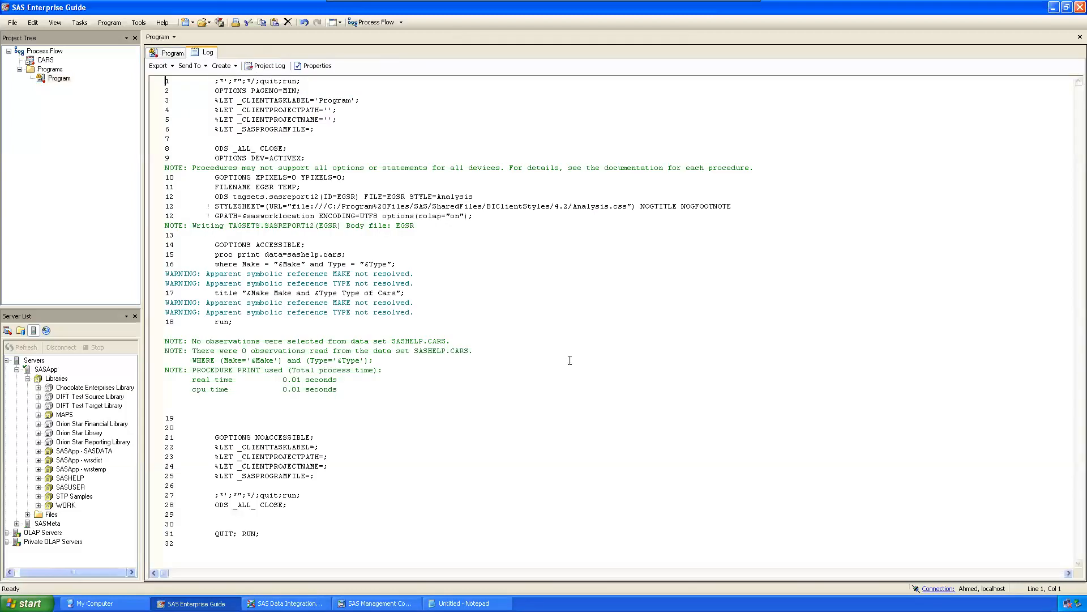
Examine the log messages about the macro variables and the &Make and &Type references in the where statement.
drag(210, 302, 413, 304)
click(420, 312)
drag(205, 305, 422, 304)
click(518, 322)
click(170, 53)
click(573, 244)
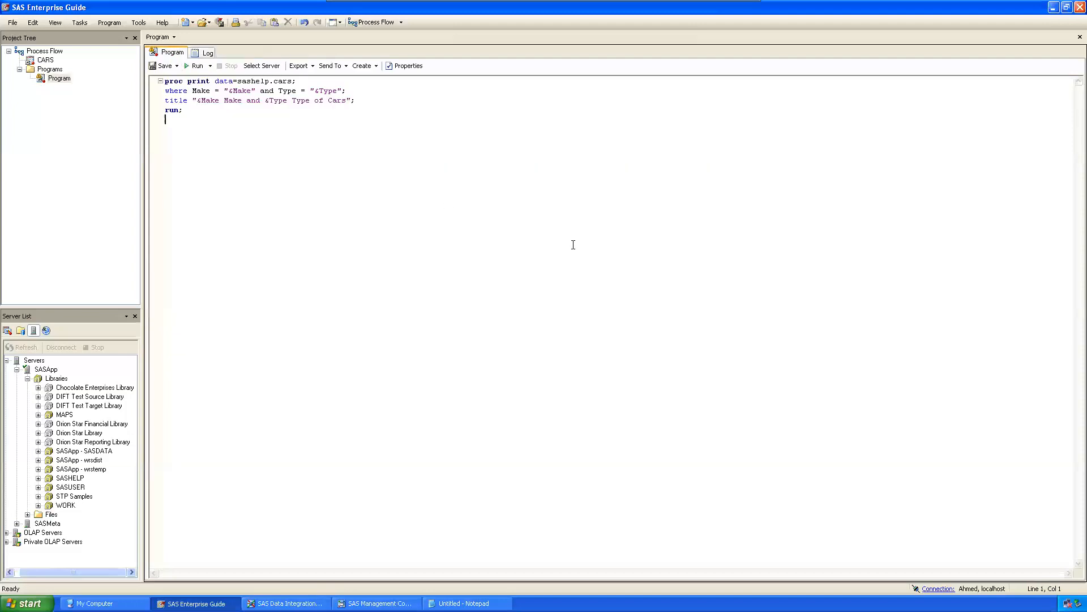
drag(232, 91, 264, 91)
click(323, 92)
double_click(267, 91)
click(333, 91)
click(411, 208)
click(231, 90)
click(249, 165)
Add a new project prompt named Make.
click(47, 330)
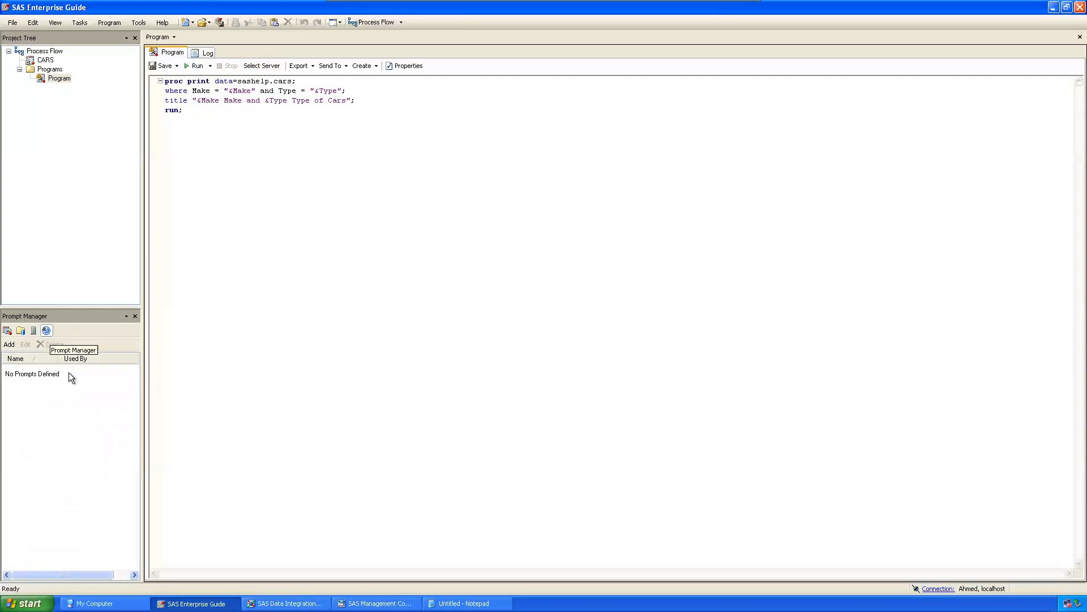
click(9, 345)
drag(161, 73, 511, 164)
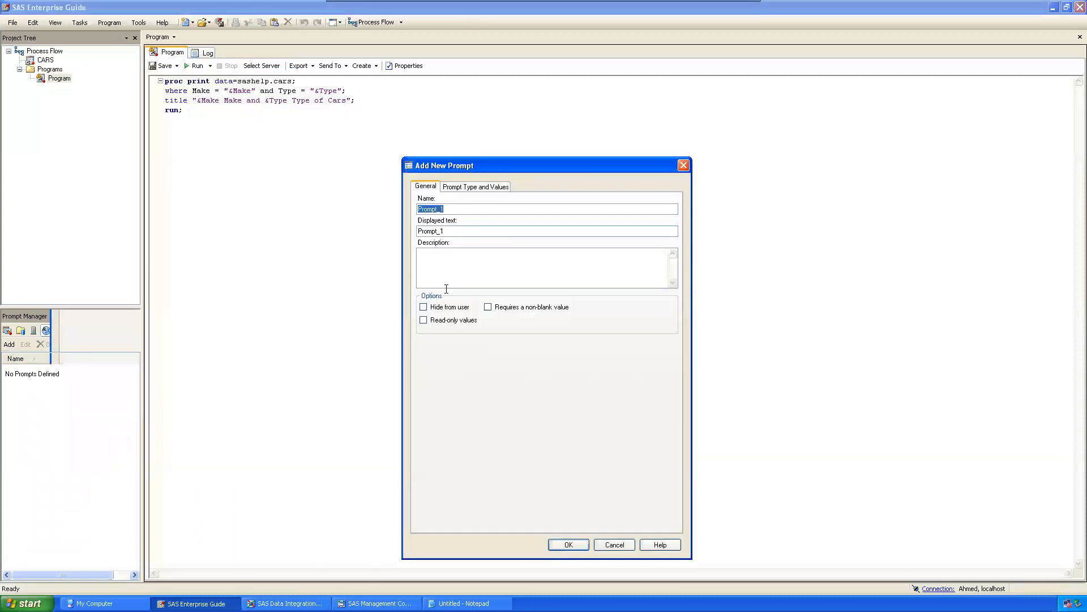
text(Ma)
text(ke)
click(471, 255)
Set the Make prompt's type to Text and have users select its values from a static list.
click(465, 188)
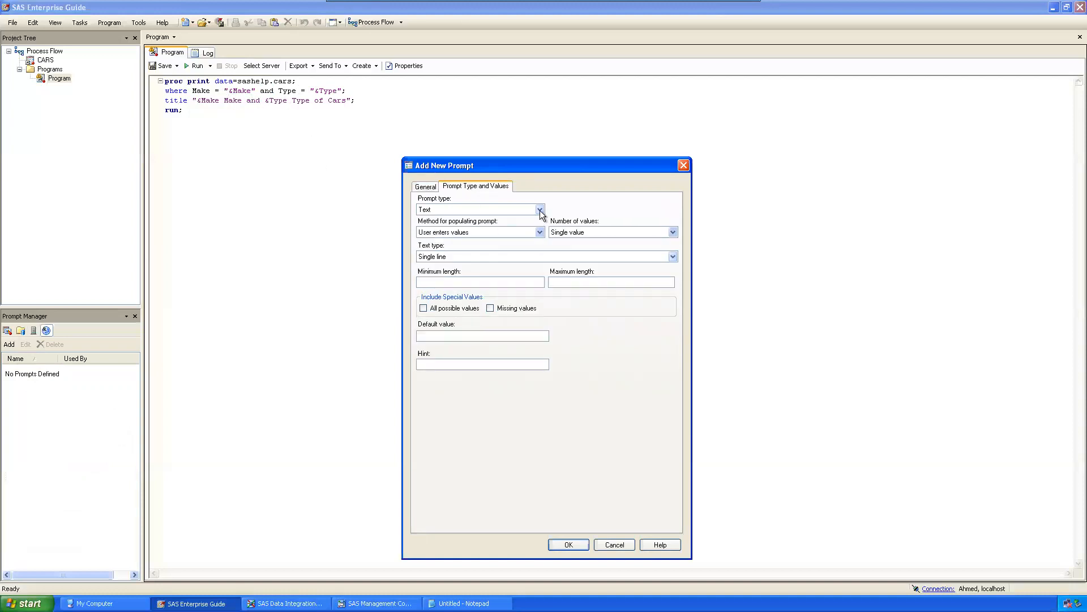
click(540, 209)
click(456, 217)
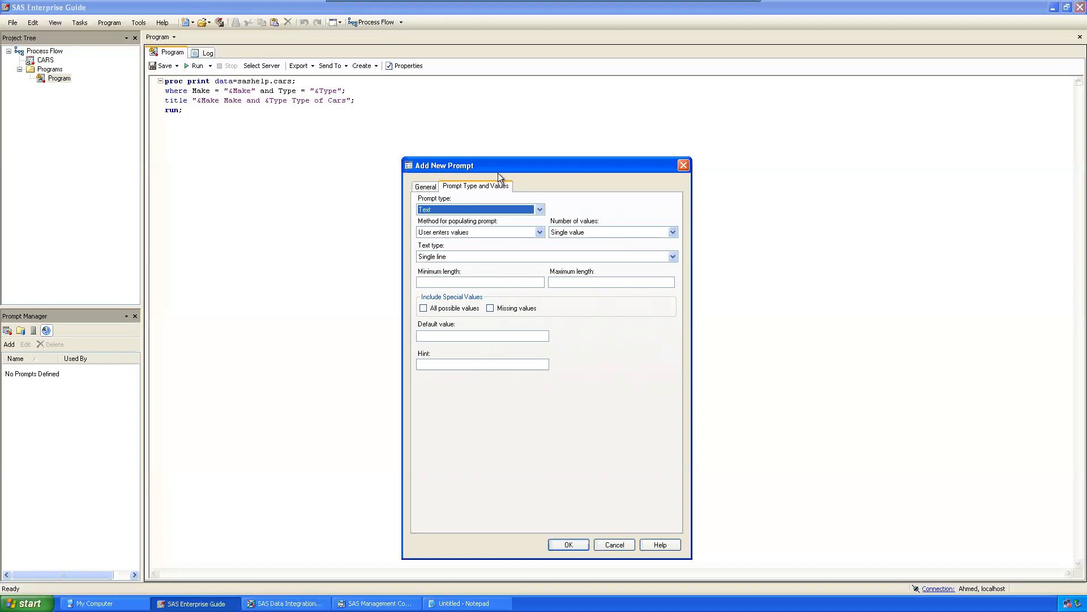
drag(498, 168, 490, 150)
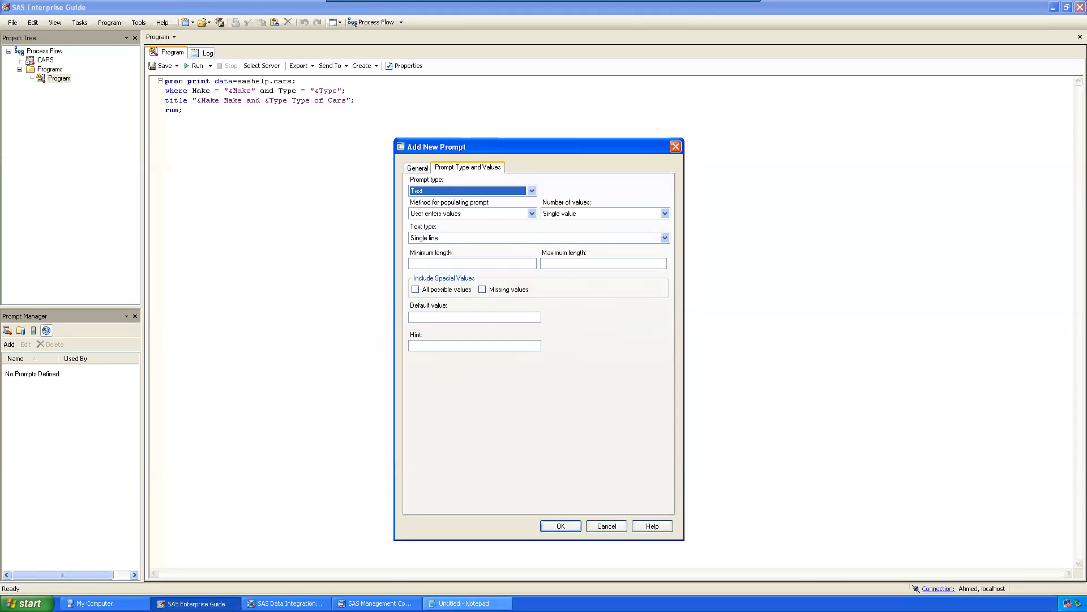
click(463, 213)
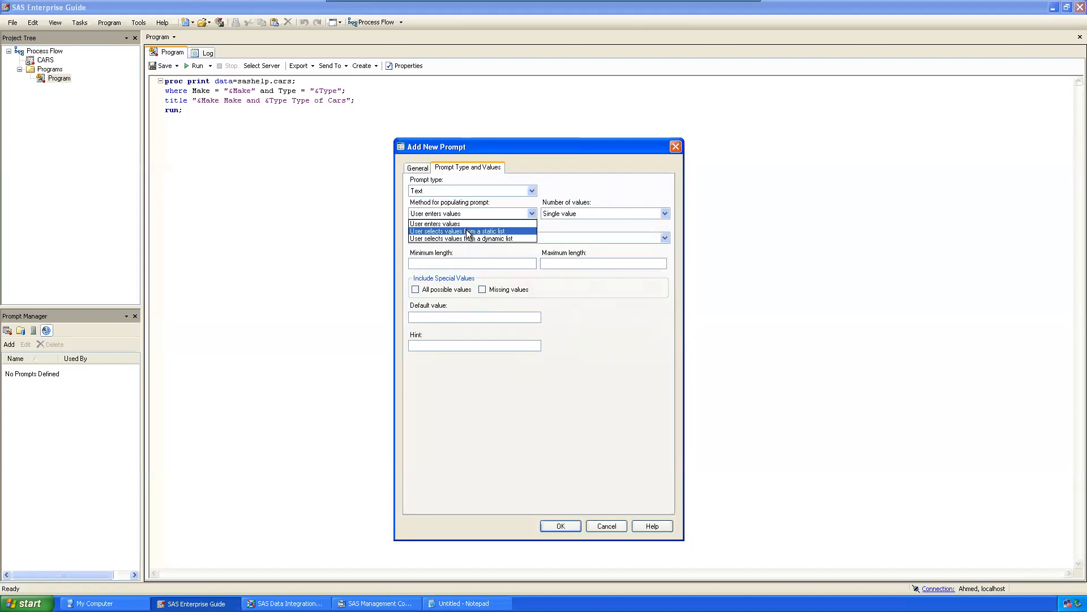
click(468, 231)
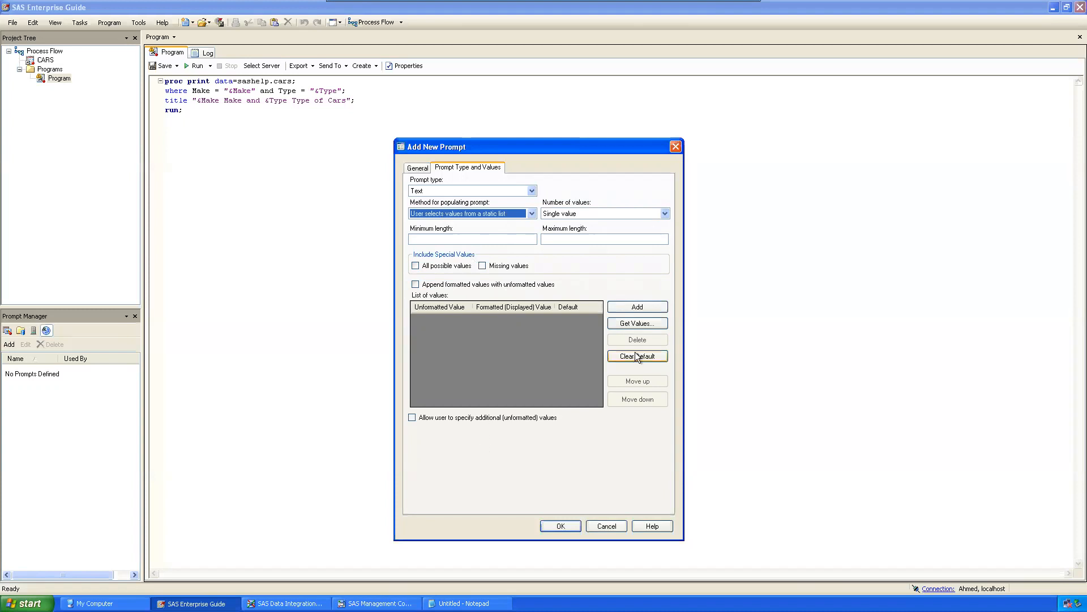
Use the CARS table in the SASHELP library as the source for the prompt values, with Make as the unformatted values column.
click(629, 321)
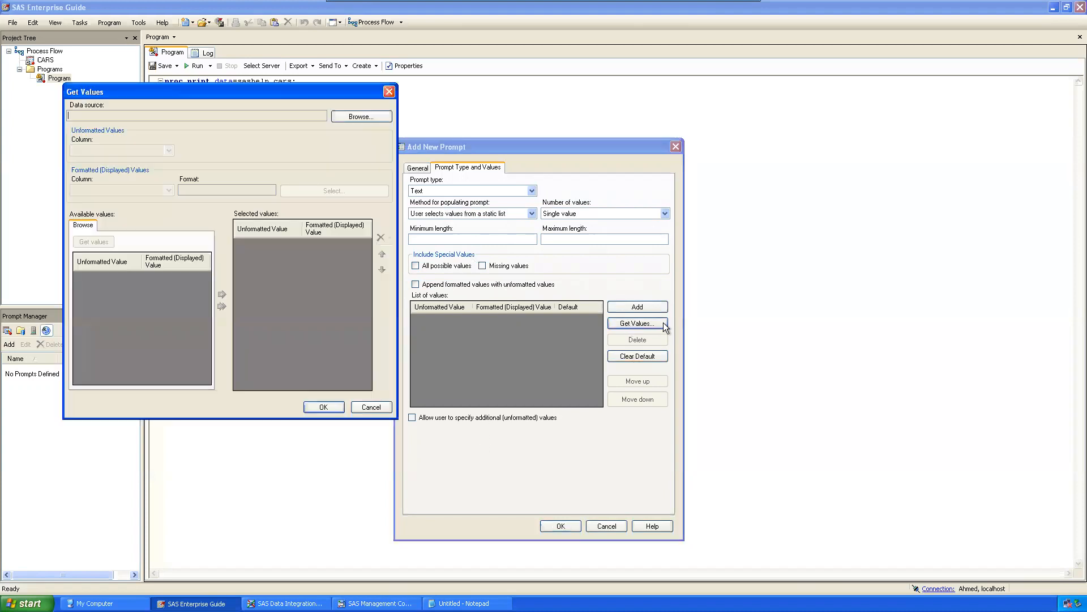
click(361, 115)
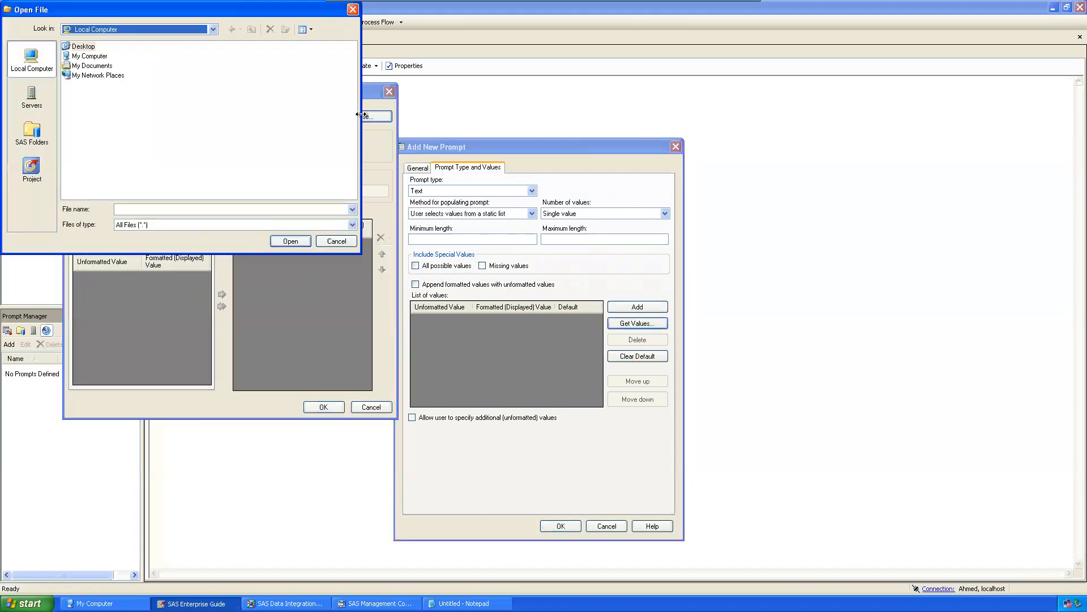
click(32, 102)
double_click(85, 46)
double_click(95, 46)
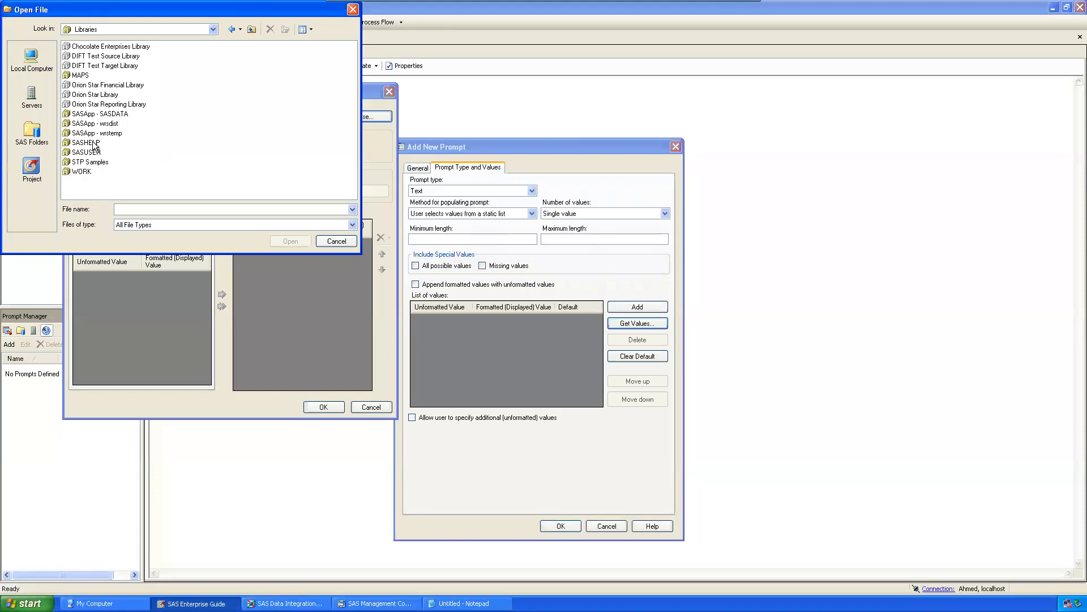
double_click(85, 143)
click(82, 123)
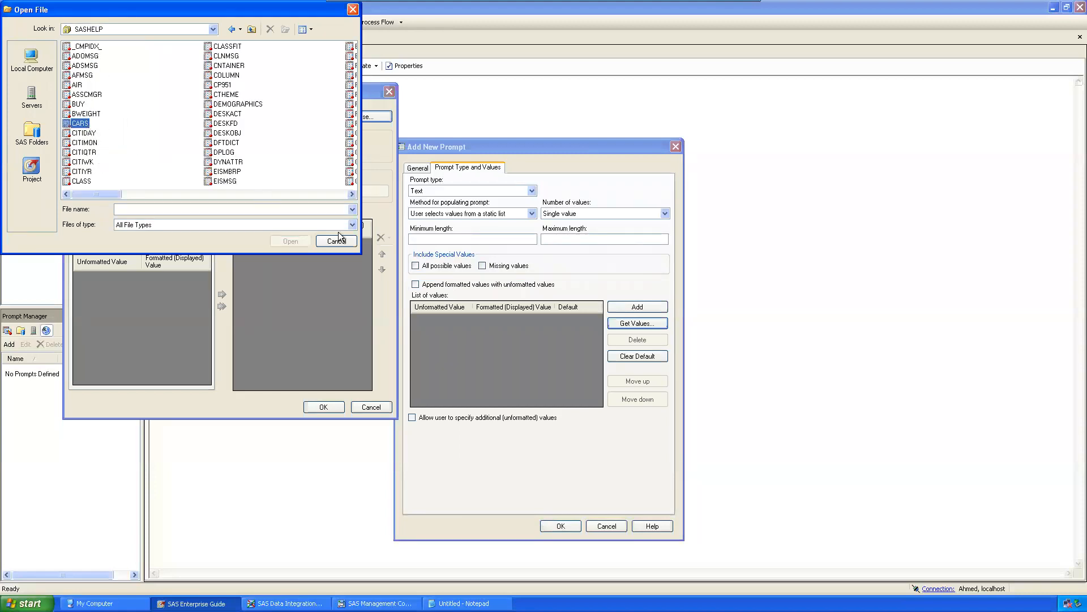
click(304, 243)
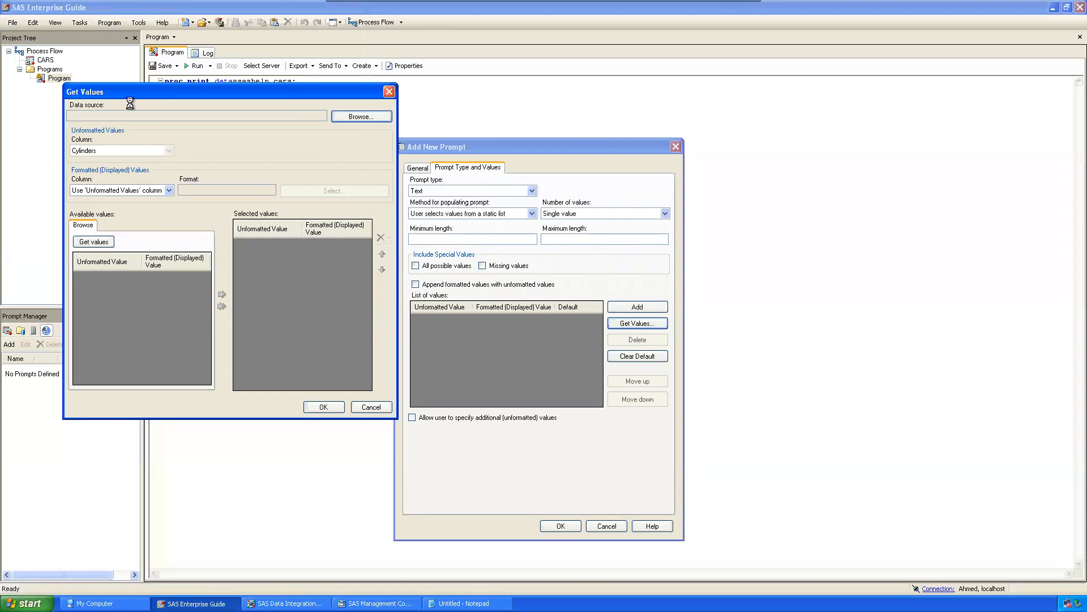
click(168, 150)
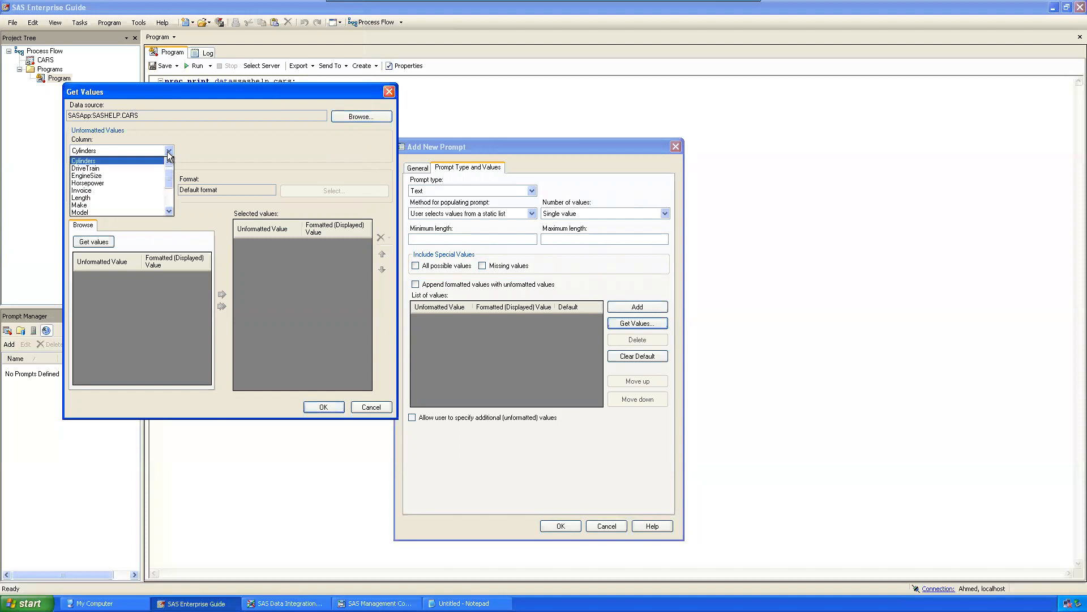
click(100, 203)
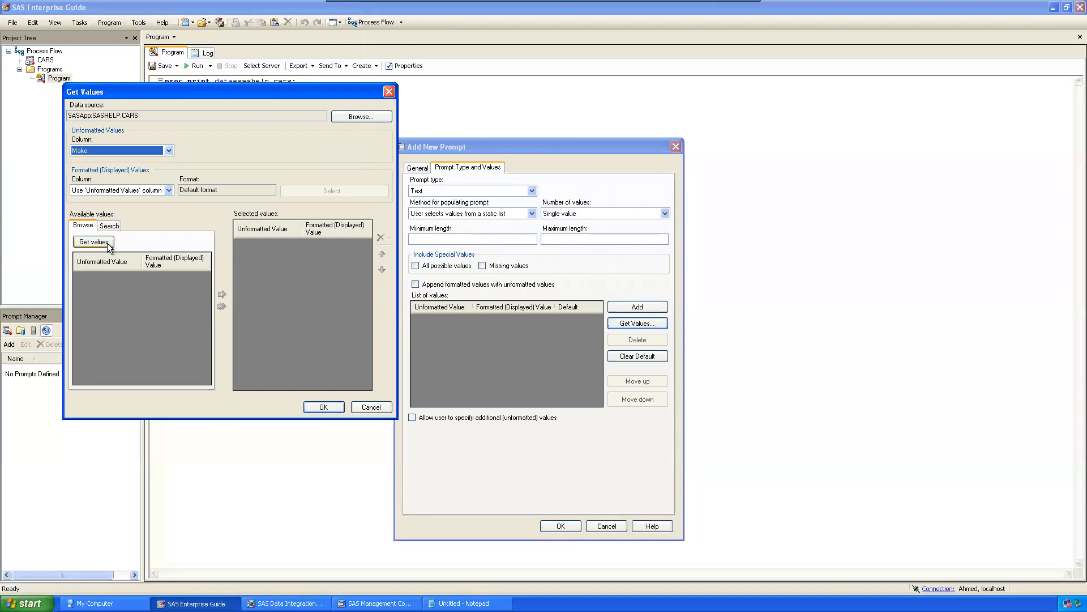
Retrieve the available Make values, add all of them to the Make prompt's static list, and save the prompt.
click(93, 241)
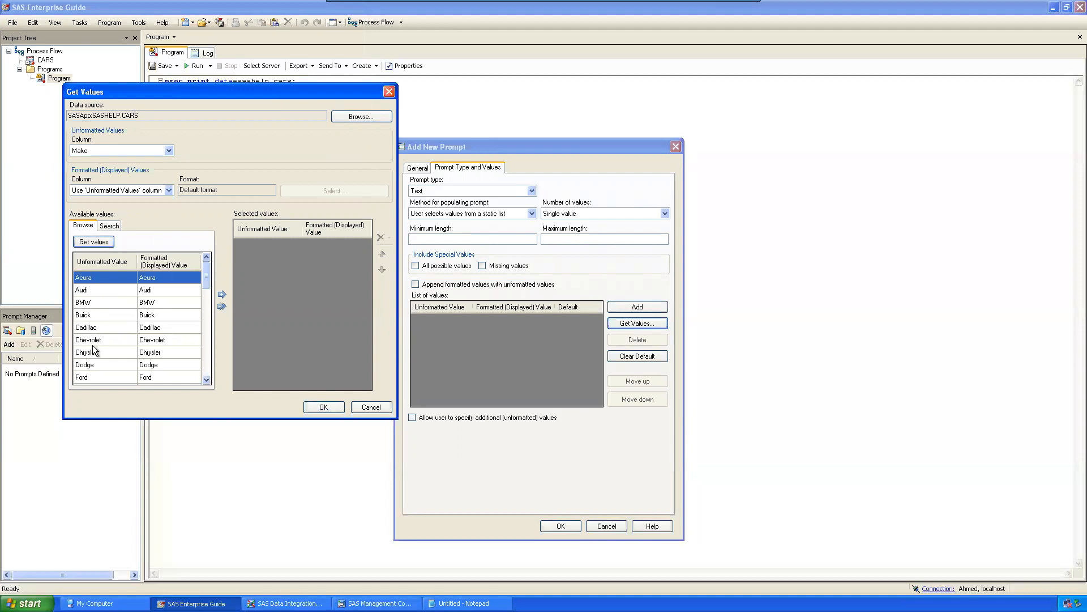
drag(207, 278, 206, 370)
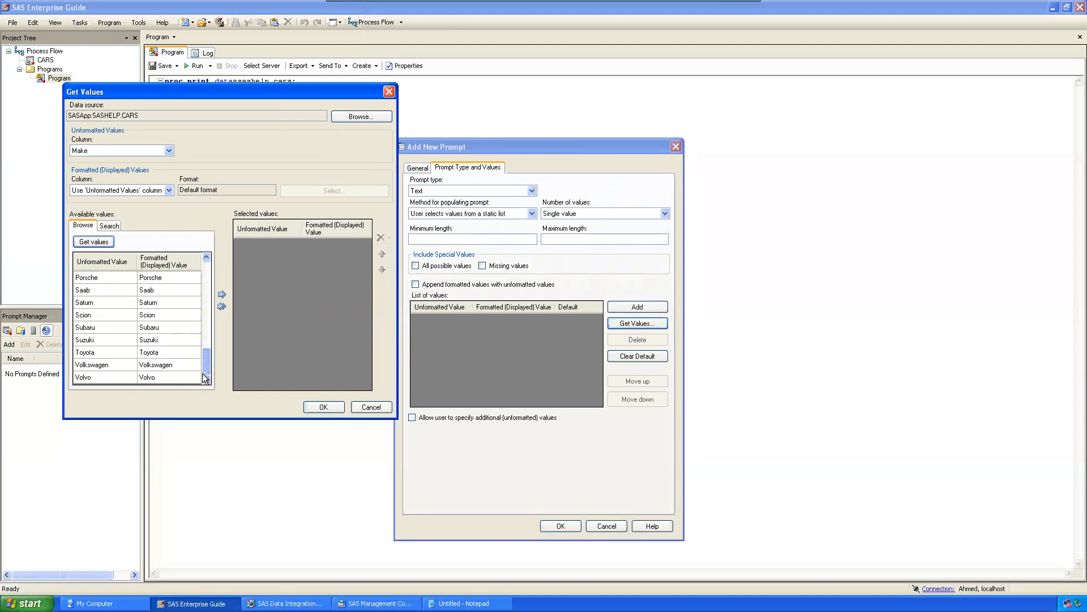
click(221, 307)
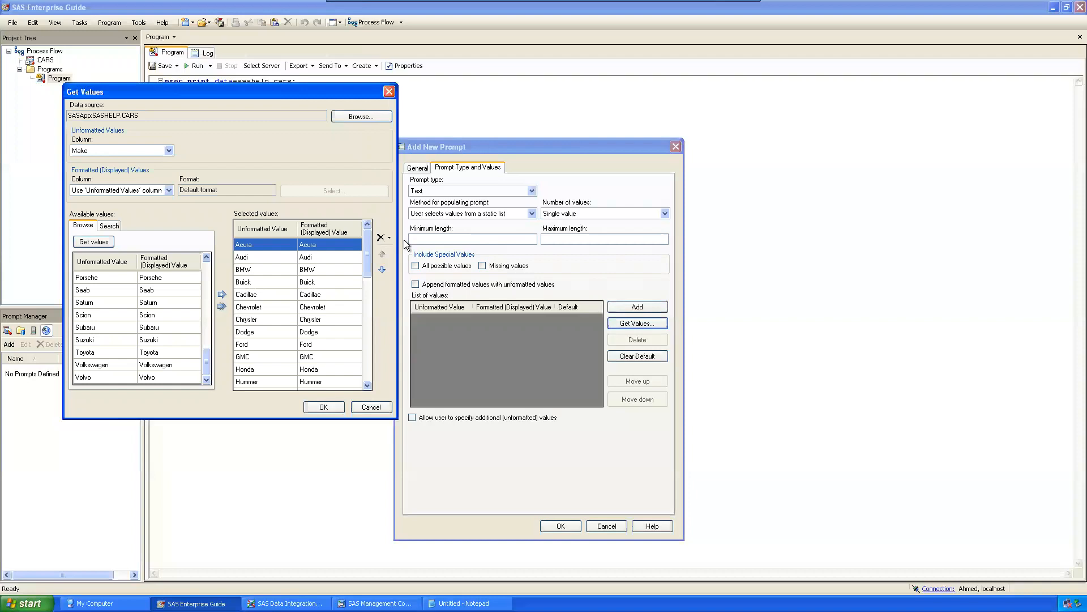
click(314, 408)
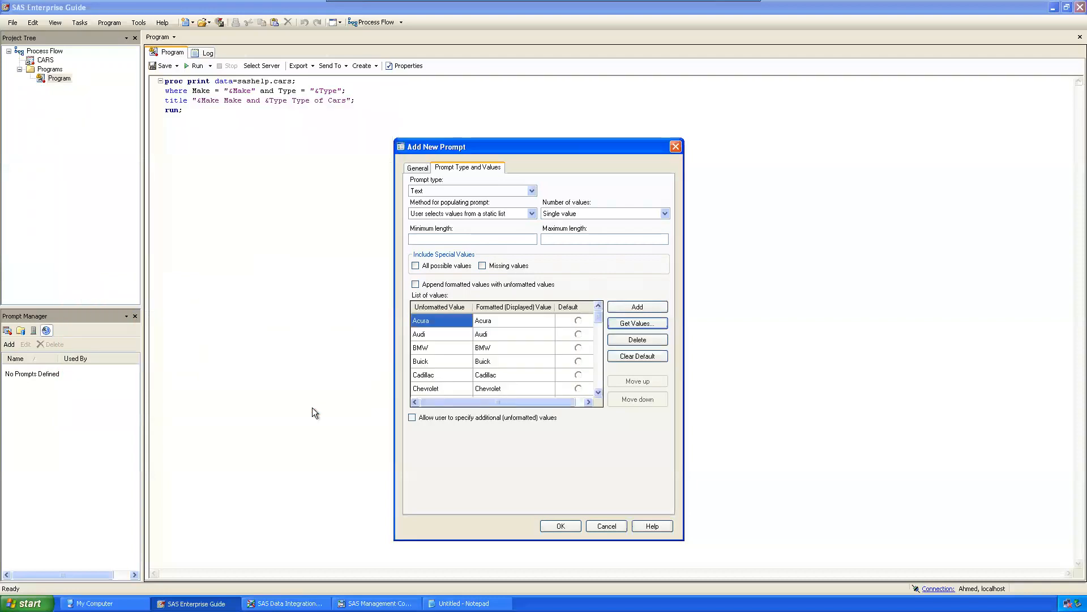
drag(493, 142, 486, 128)
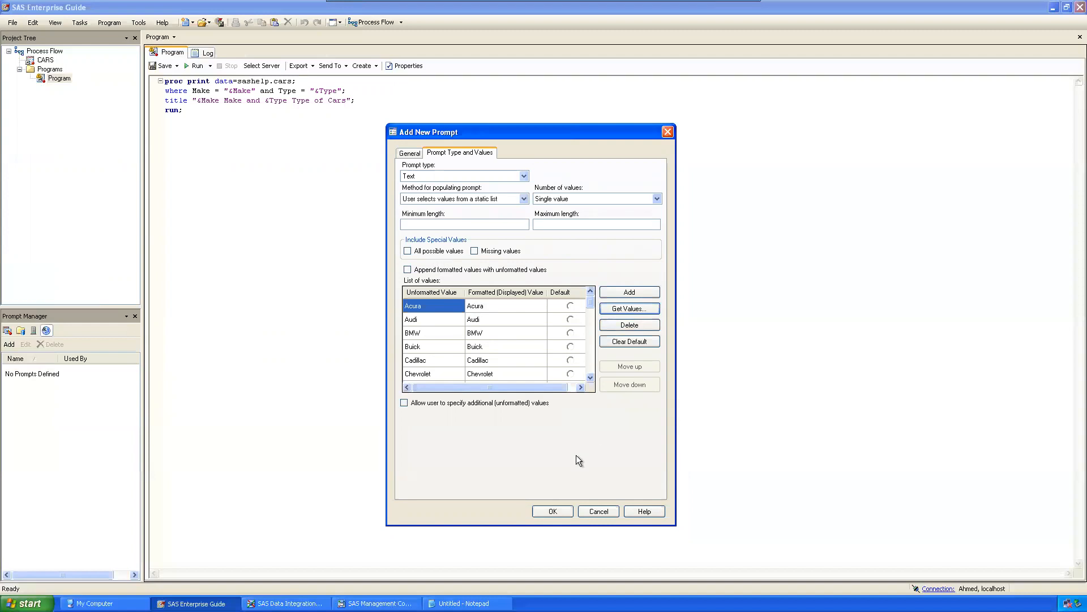
click(547, 511)
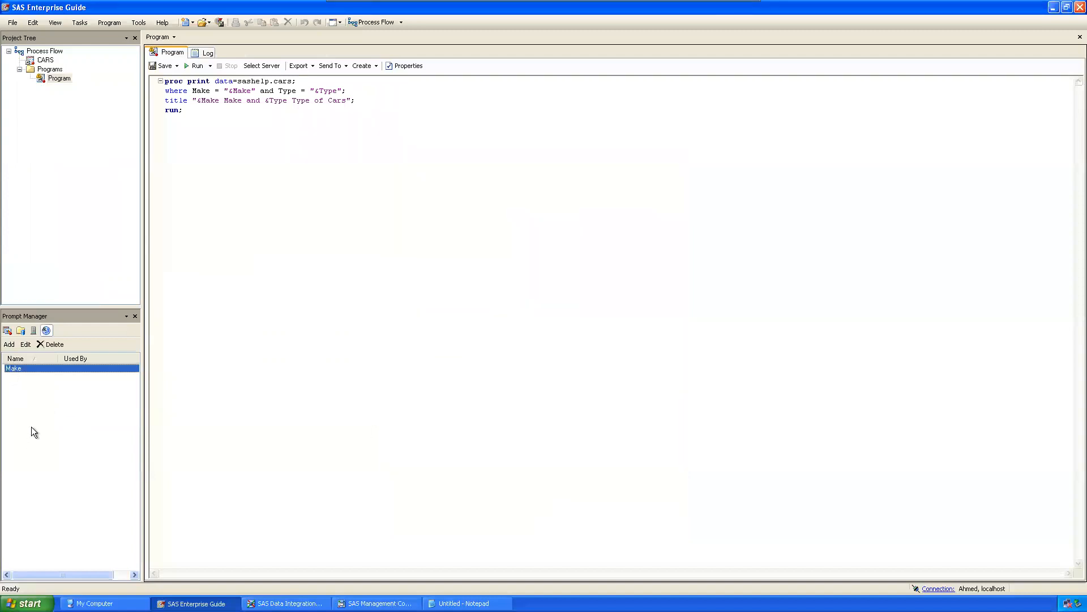
Add a second project prompt named Type whose values users select from a static list.
drag(314, 92, 338, 91)
click(368, 181)
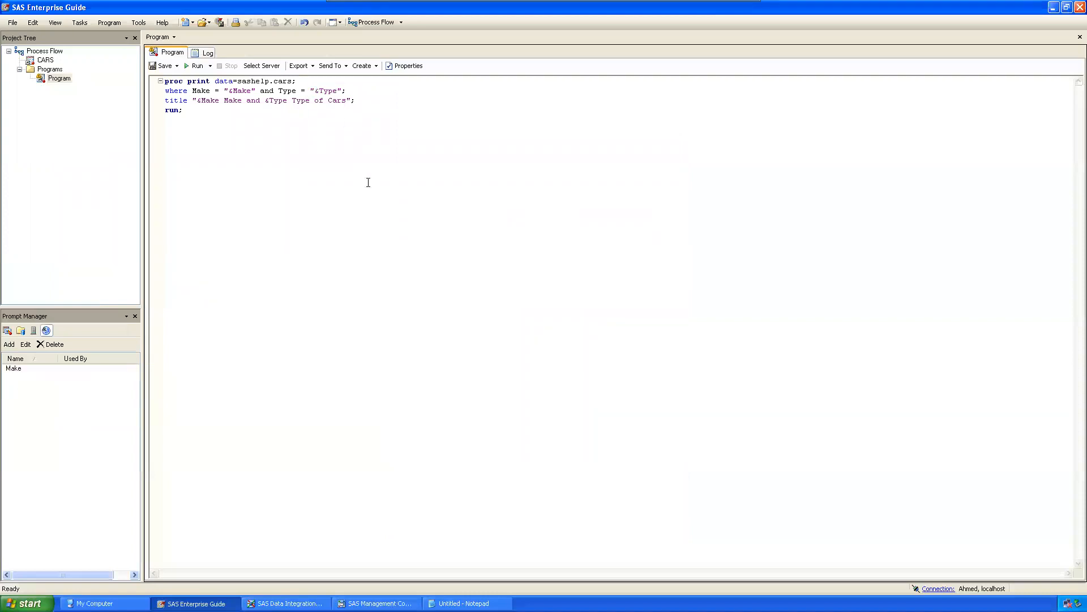
click(9, 344)
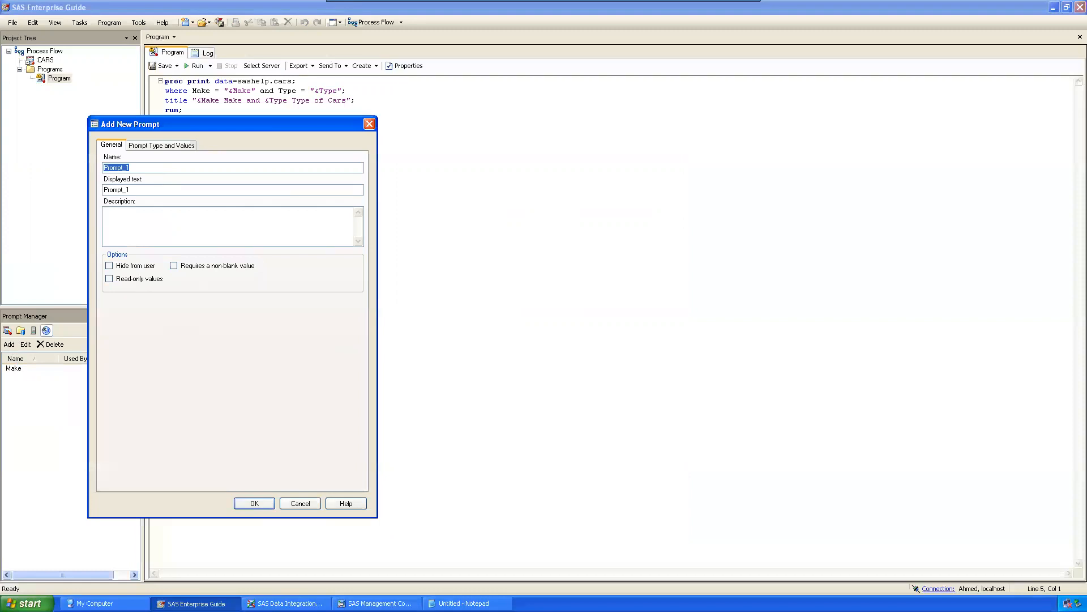
text(Type)
click(163, 146)
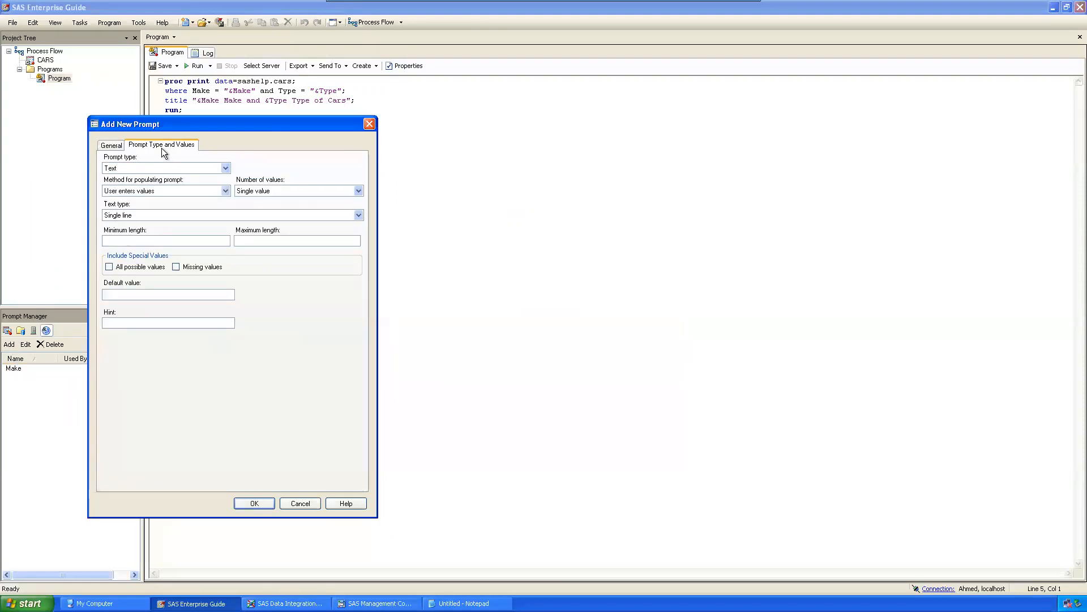
click(186, 191)
click(186, 206)
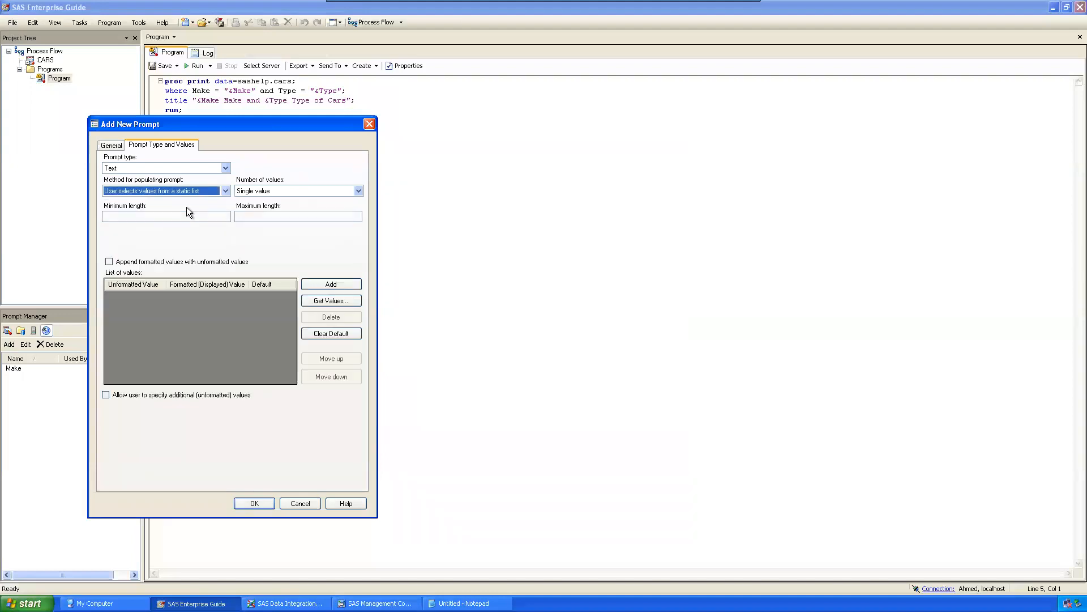
Use the CARS table in the SASHELP library as the Type prompt's data source, with Type as the unformatted values column.
click(345, 300)
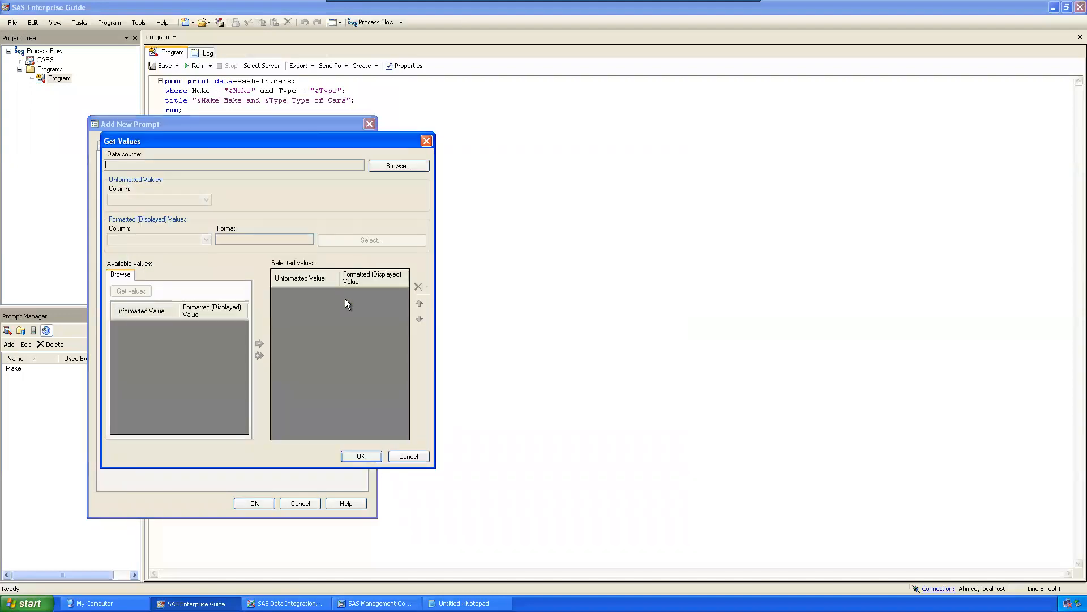
click(407, 168)
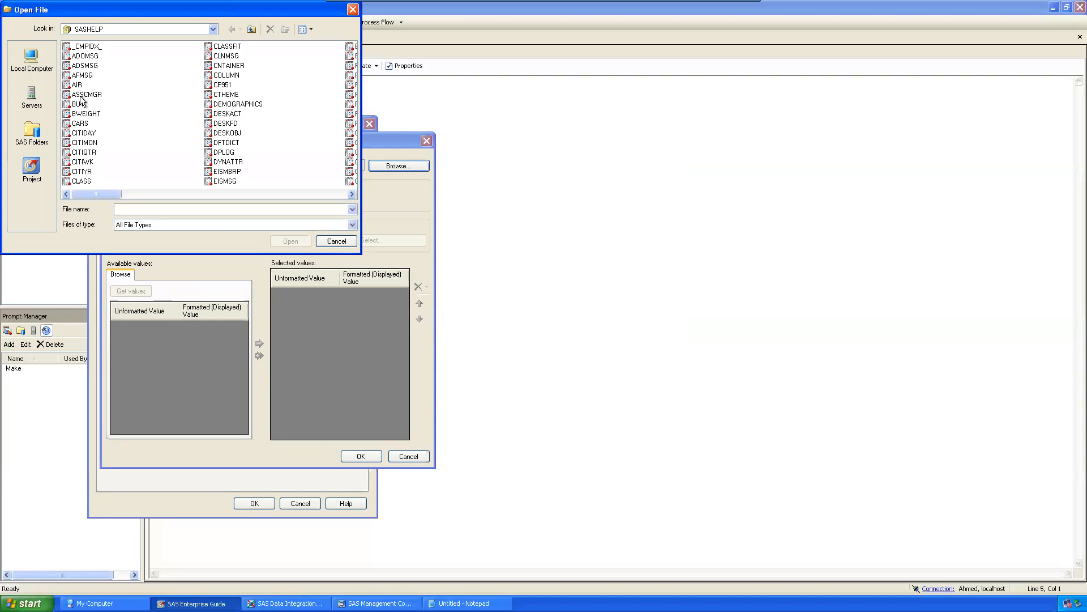
click(80, 124)
double_click(84, 124)
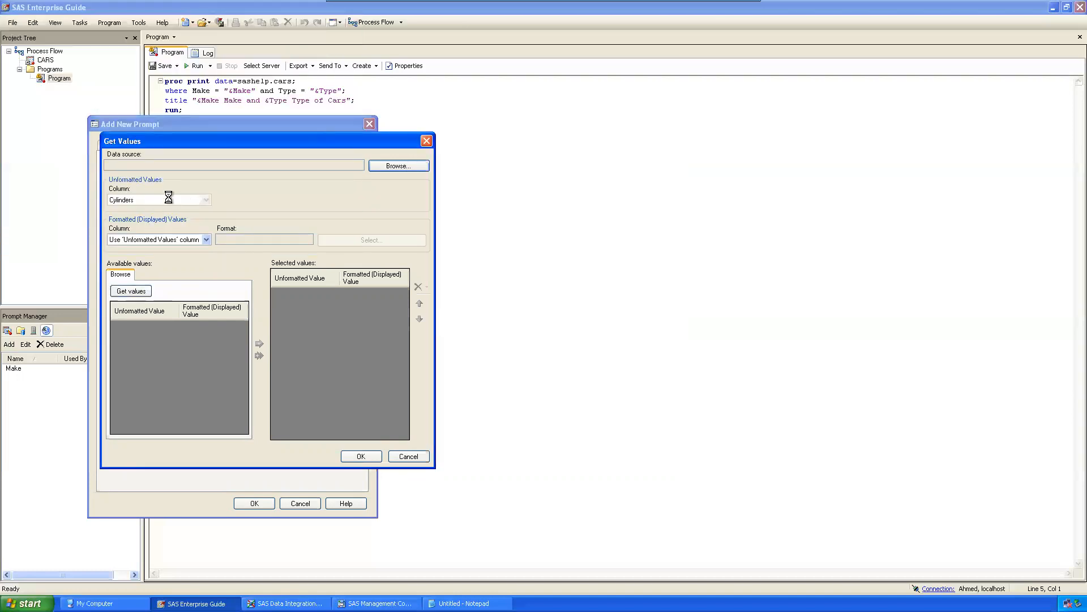
click(206, 199)
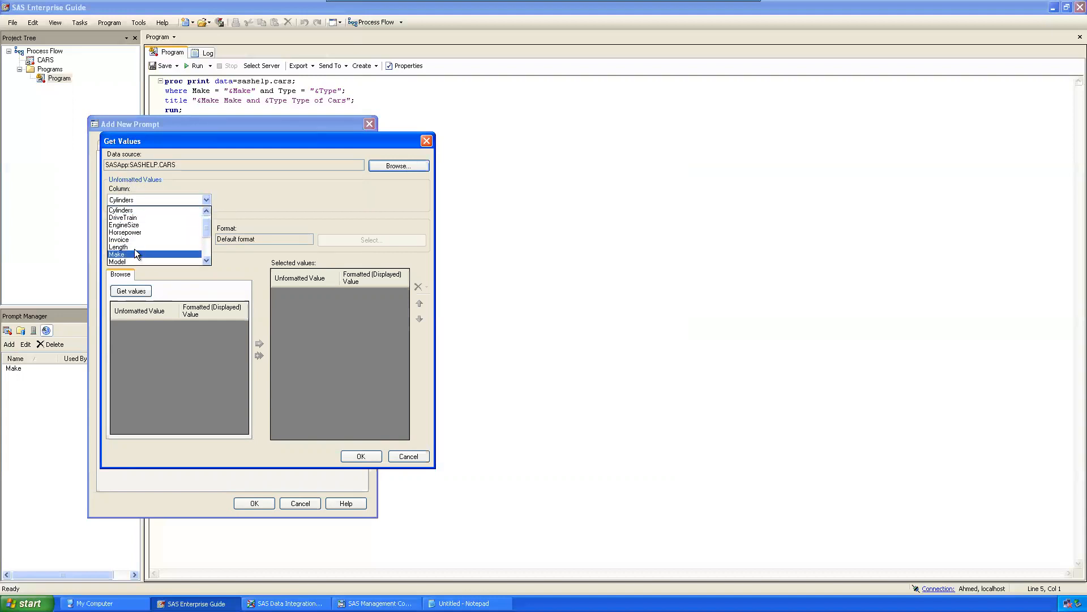
click(207, 259)
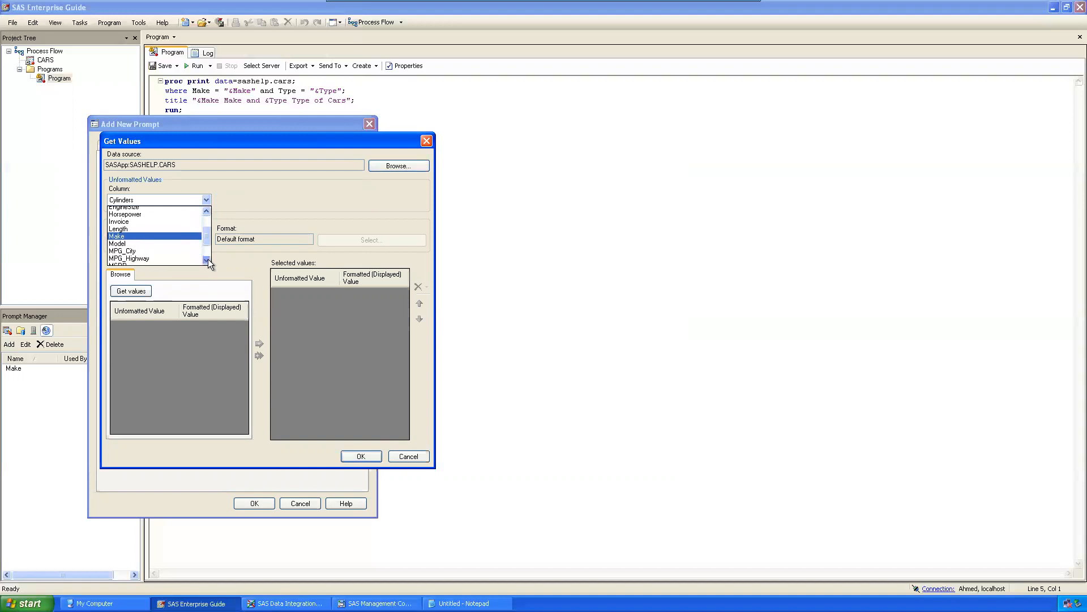
click(122, 248)
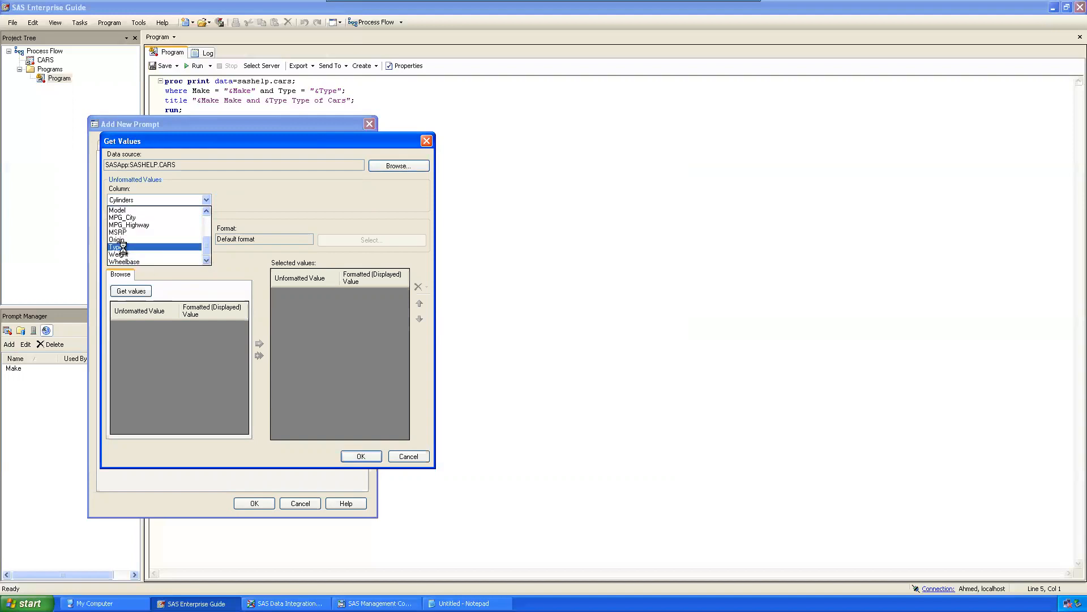
Retrieve the available Type values, add all of them to the Type prompt's static list, and save the prompt.
click(139, 291)
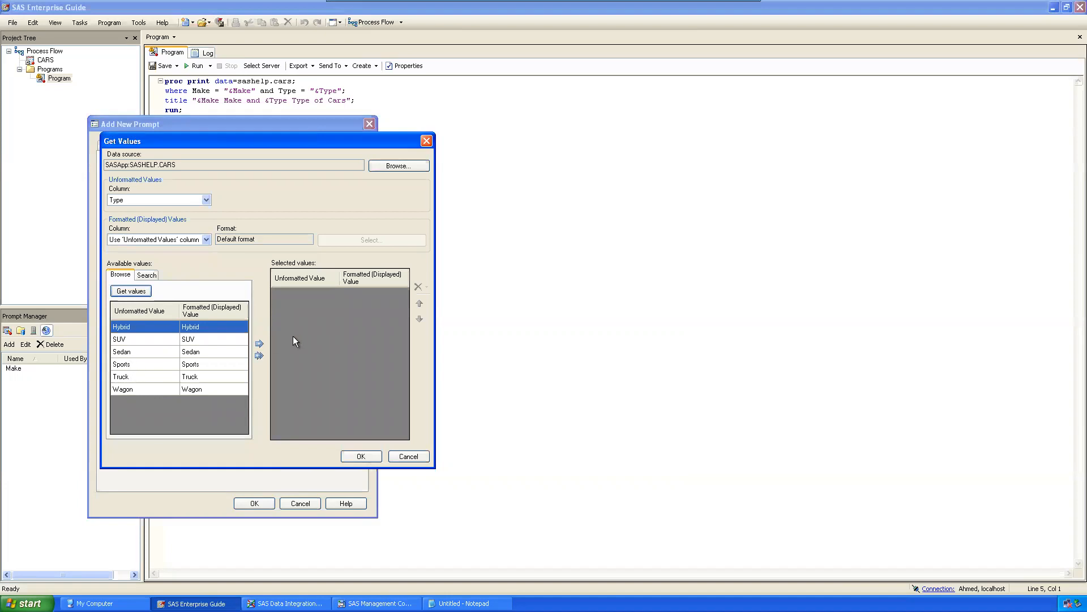
click(259, 356)
click(359, 456)
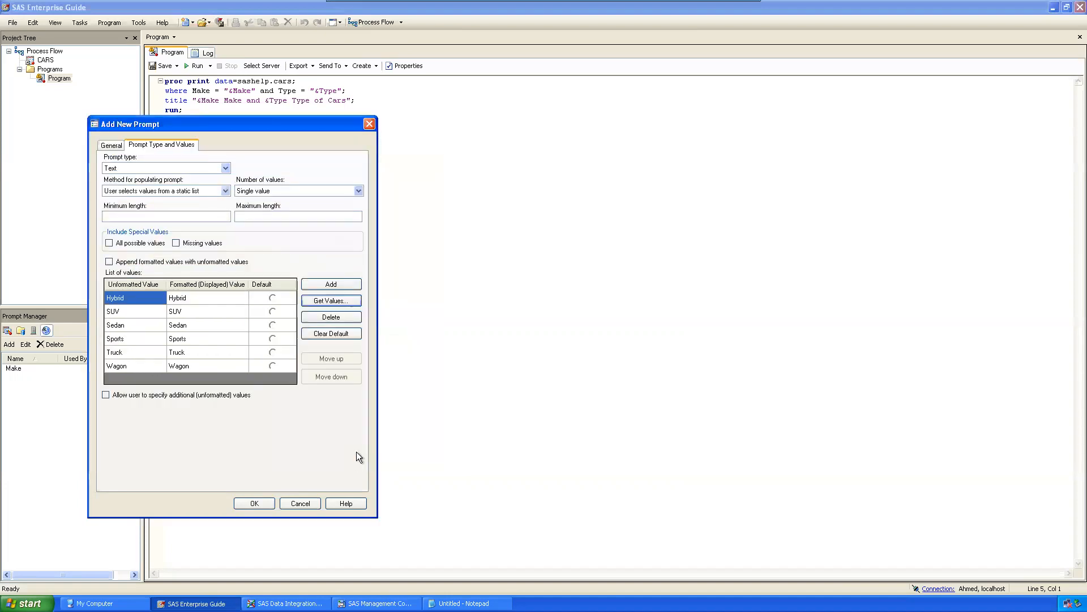
click(254, 499)
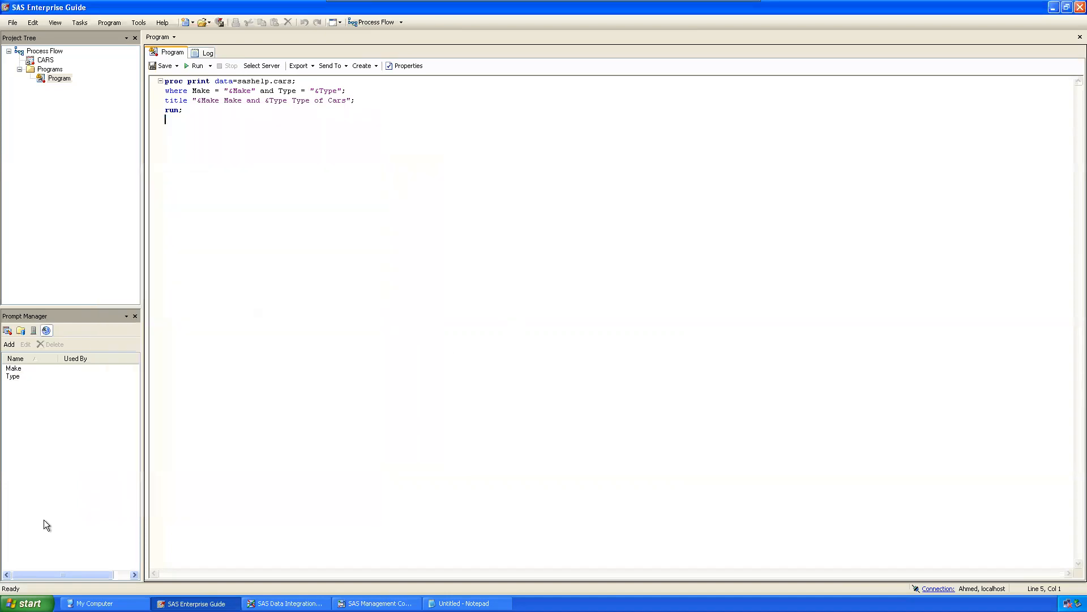
click(15, 378)
click(511, 379)
click(19, 369)
click(20, 377)
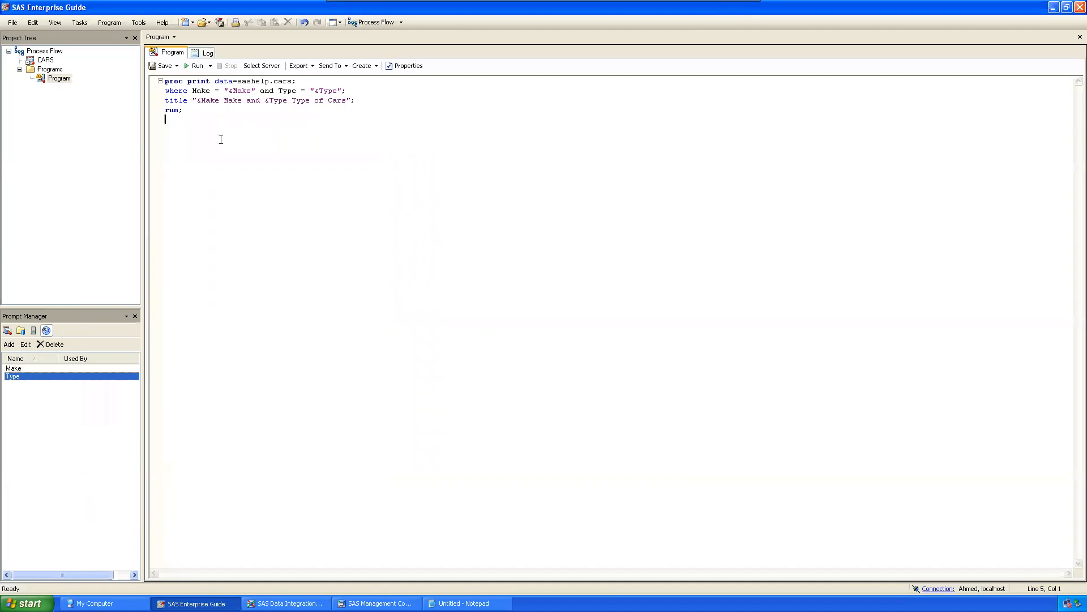
drag(219, 138, 155, 78)
click(360, 194)
Associate the Make and Type project prompts with the Program item in the process flow through its properties.
double_click(36, 52)
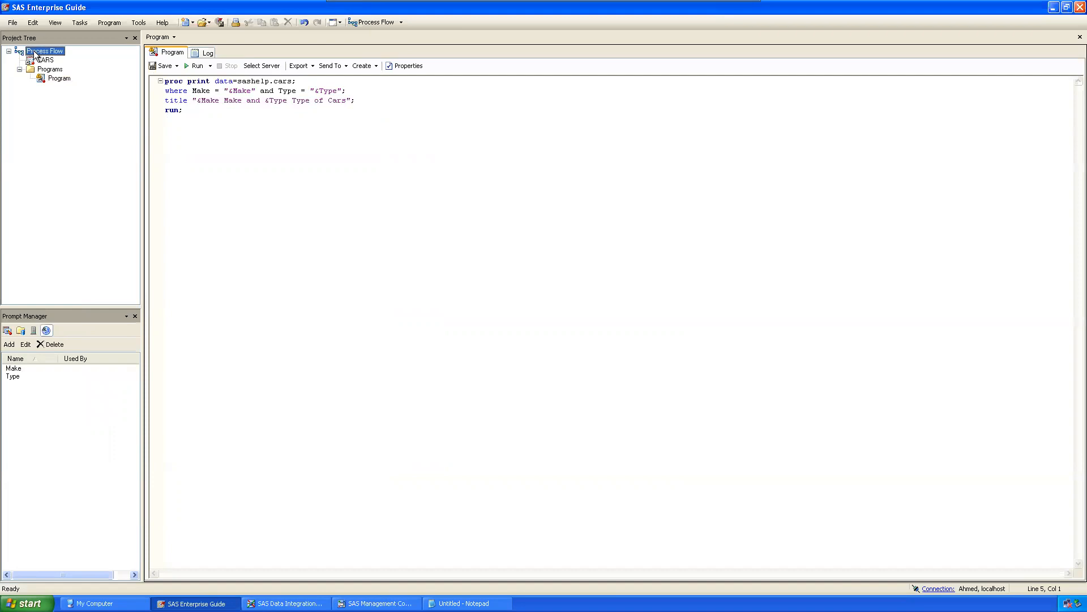
click(170, 132)
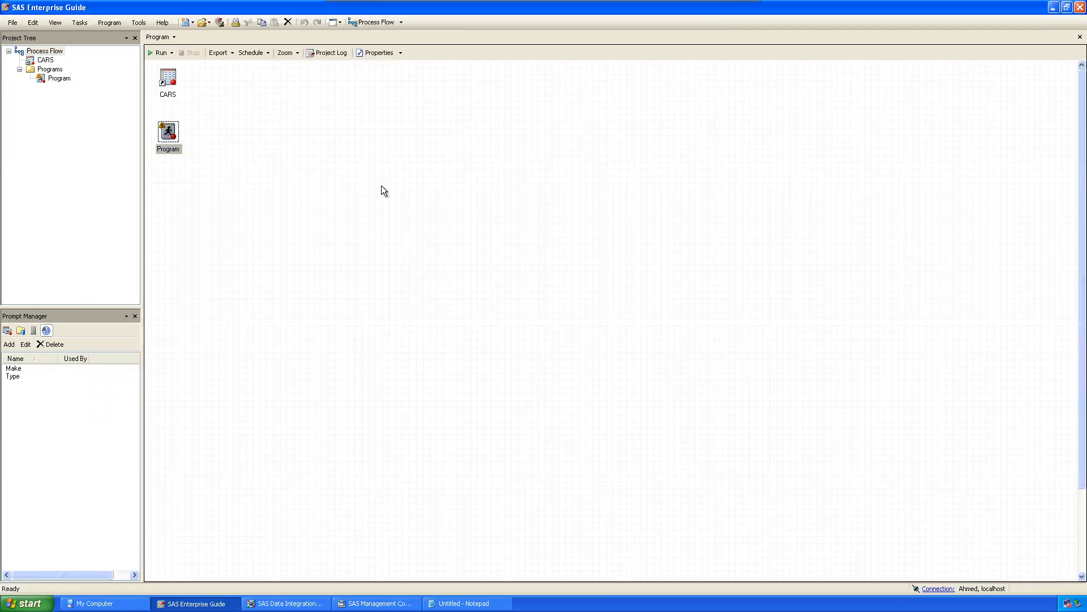
right_click(171, 133)
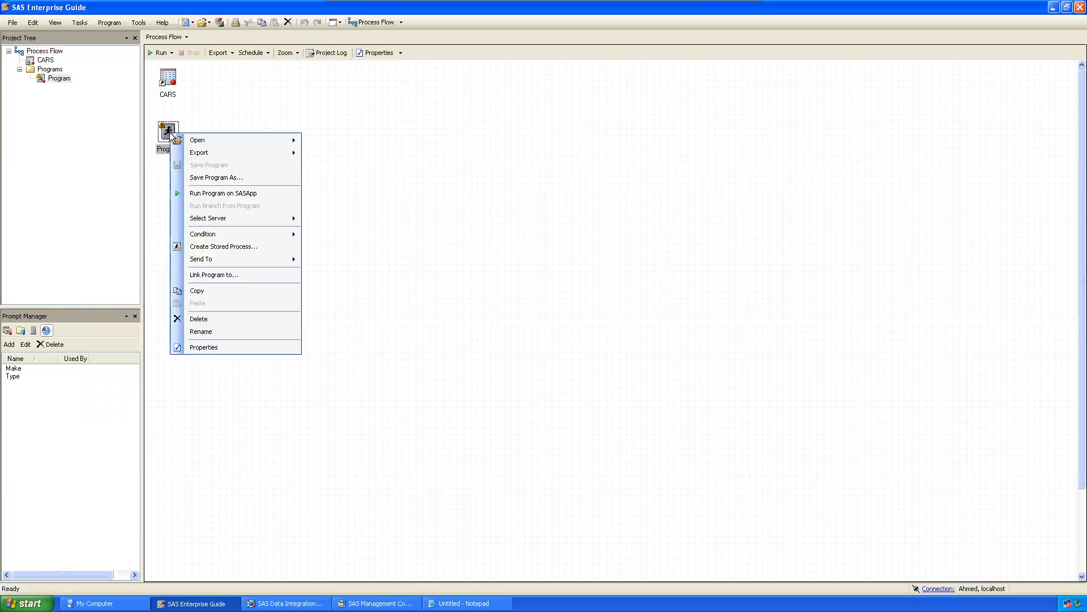
click(212, 346)
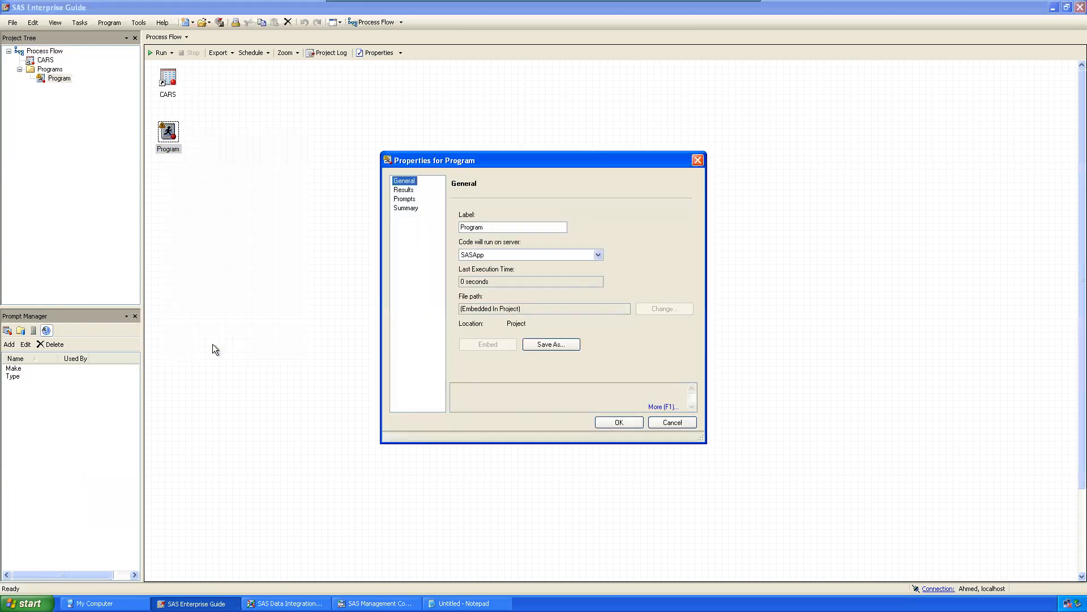
click(404, 199)
drag(468, 161, 300, 131)
click(325, 341)
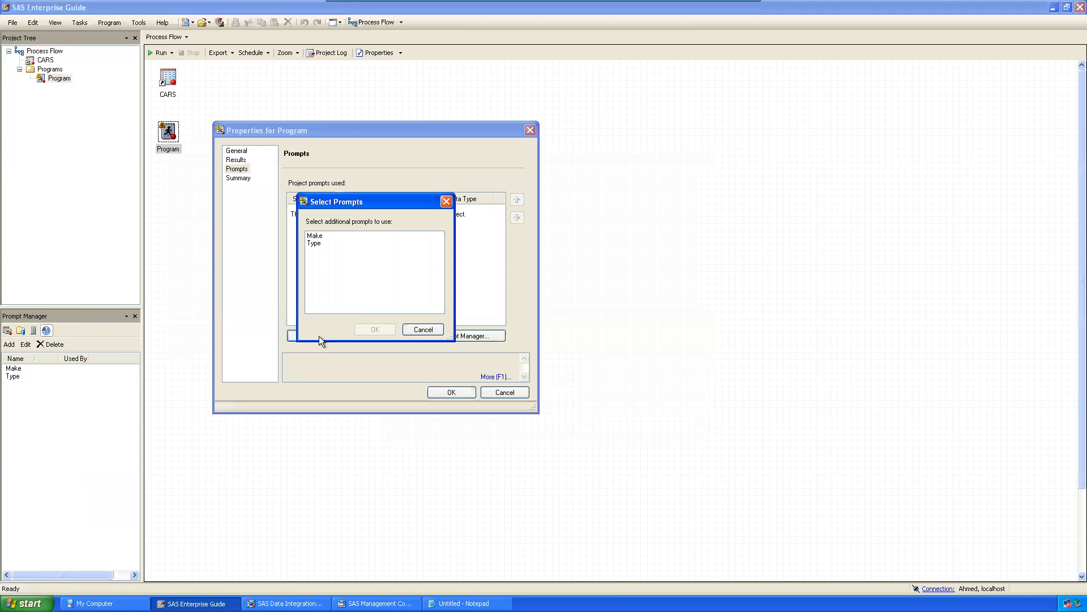
click(327, 237)
ctrl+click(318, 244)
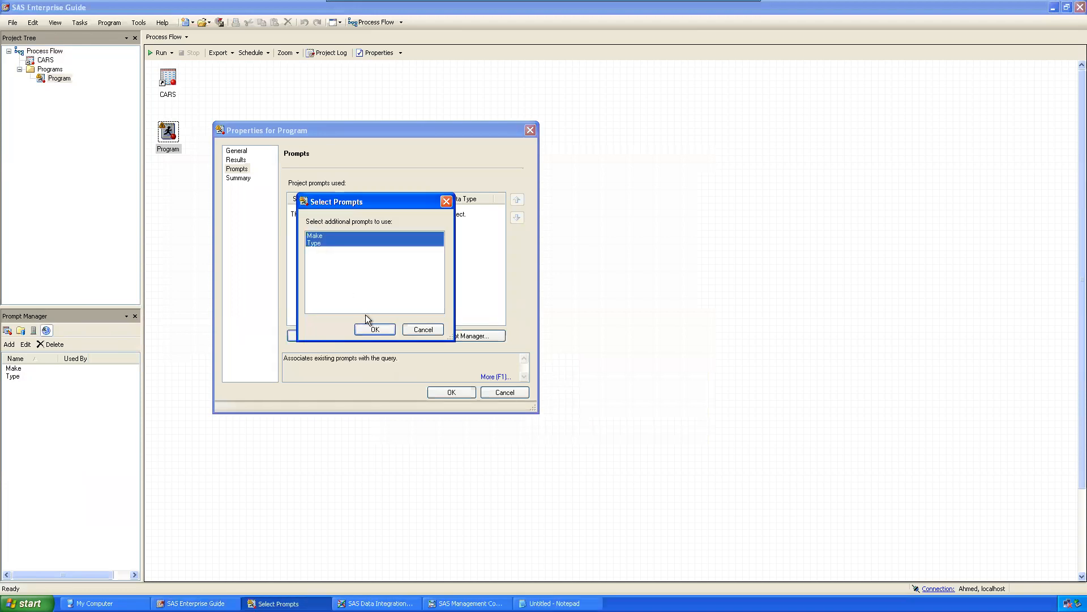
click(372, 329)
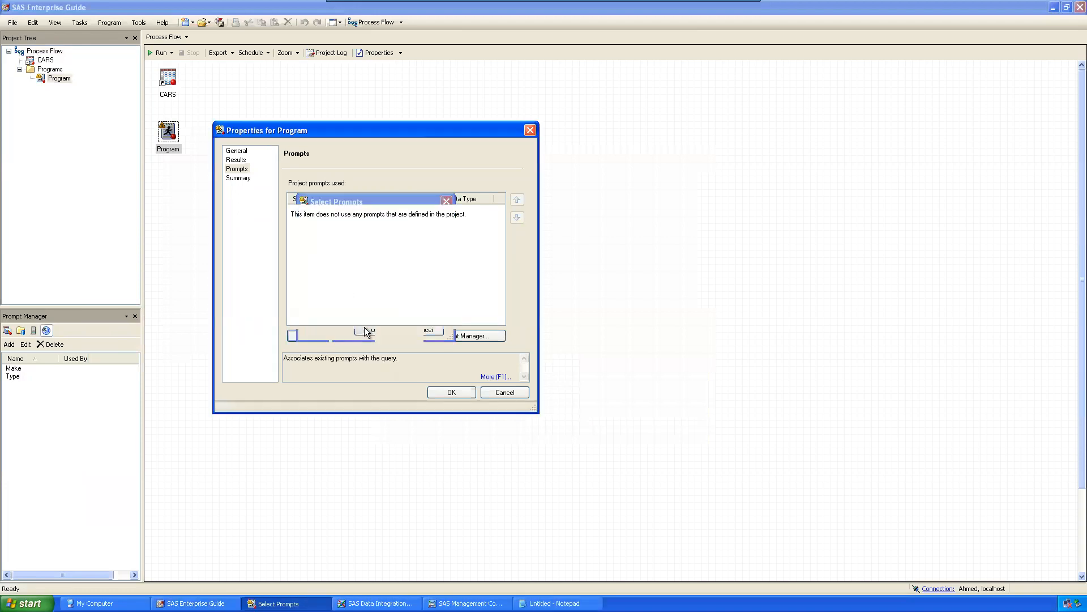
click(442, 395)
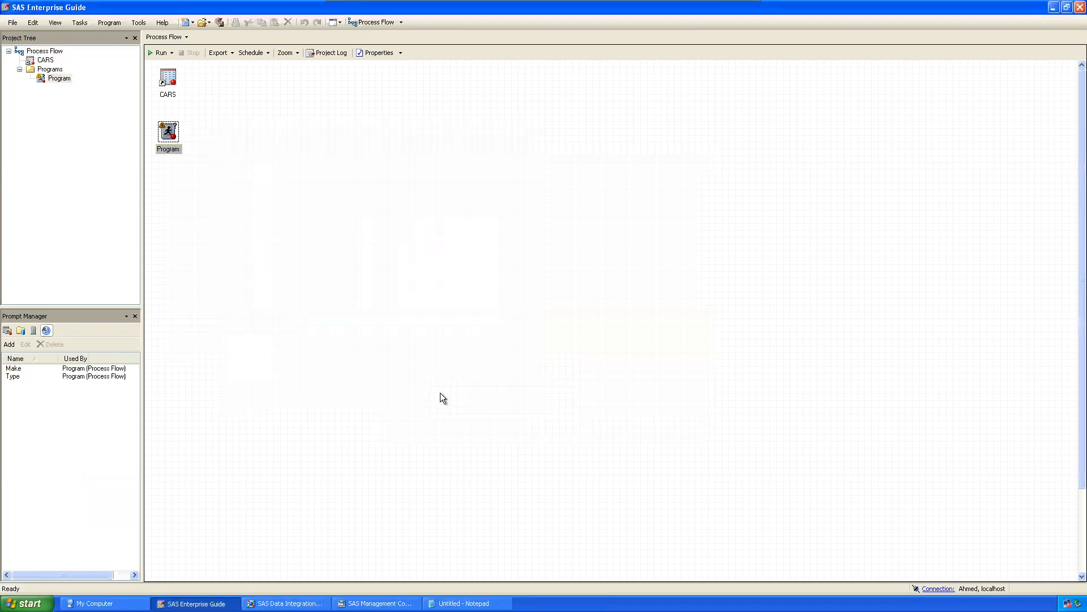
Run the Program item from the process flow on SASApp, replacing the results of the previous run.
click(383, 202)
scroll(288, 178, up, 8)
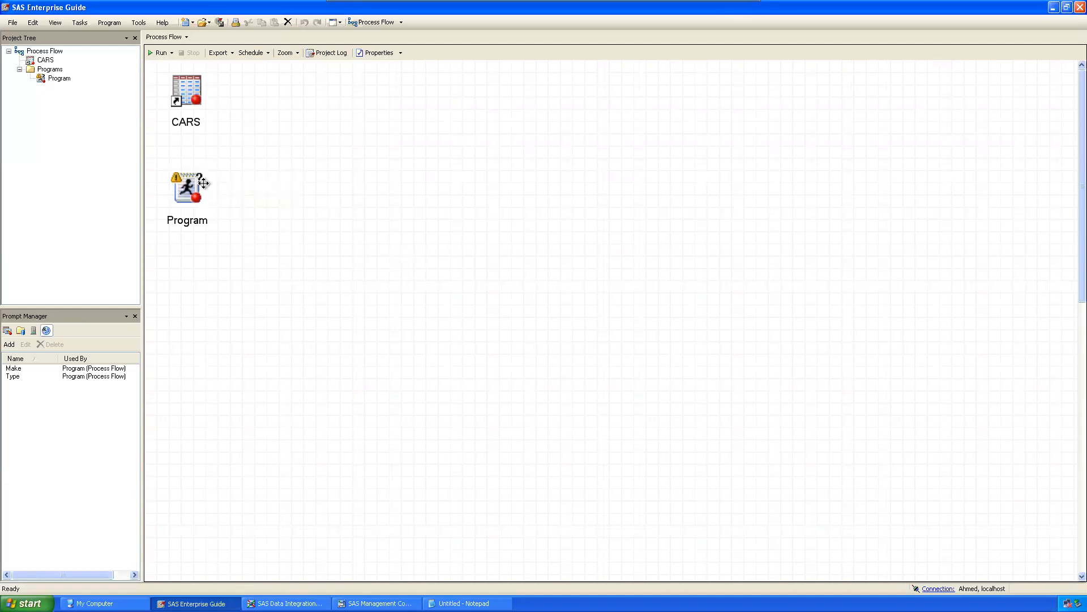
click(187, 189)
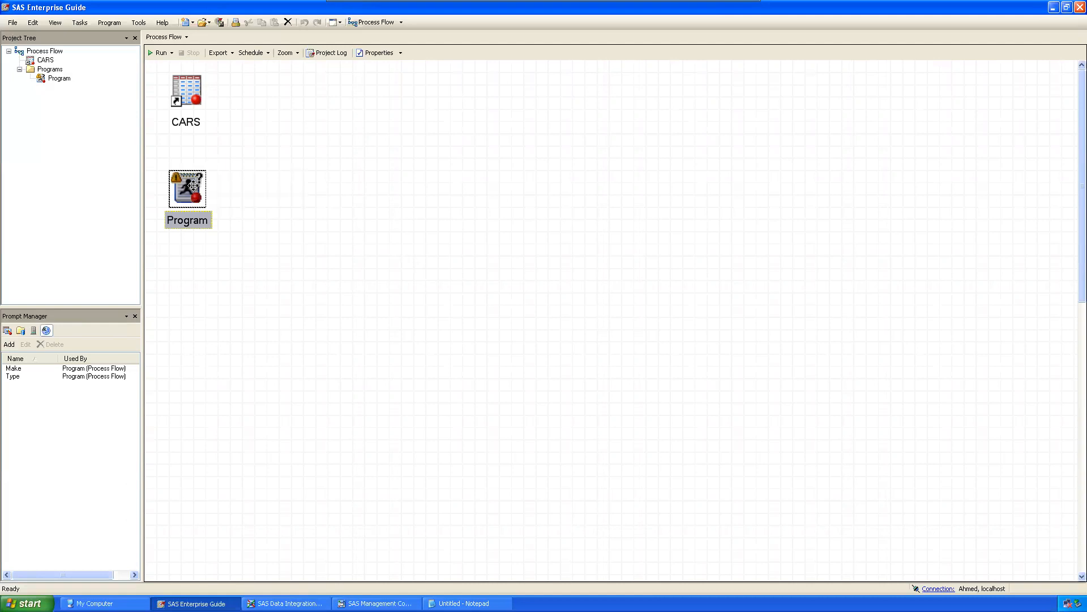
right_click(193, 188)
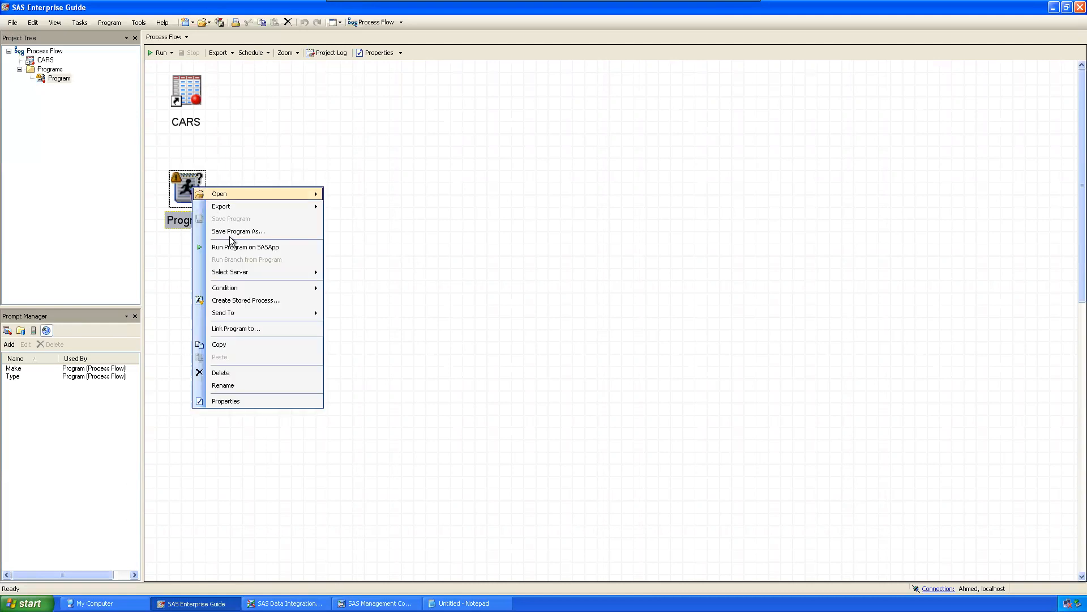
click(243, 250)
click(498, 339)
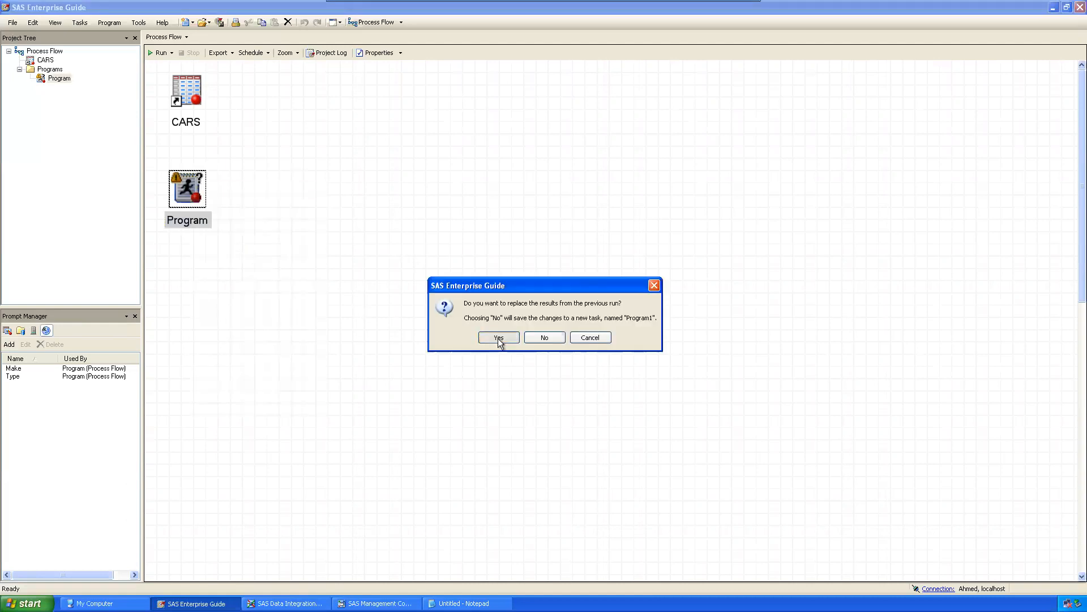
Run the program with Audi as Make and Sedan as Type, and close its results.
drag(400, 157, 255, 114)
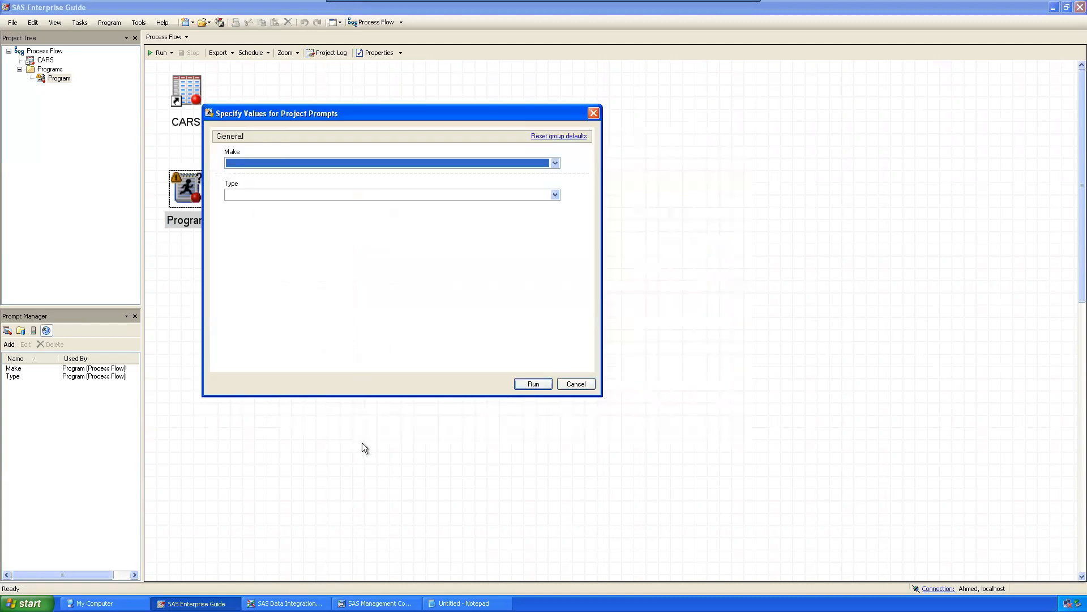
click(263, 162)
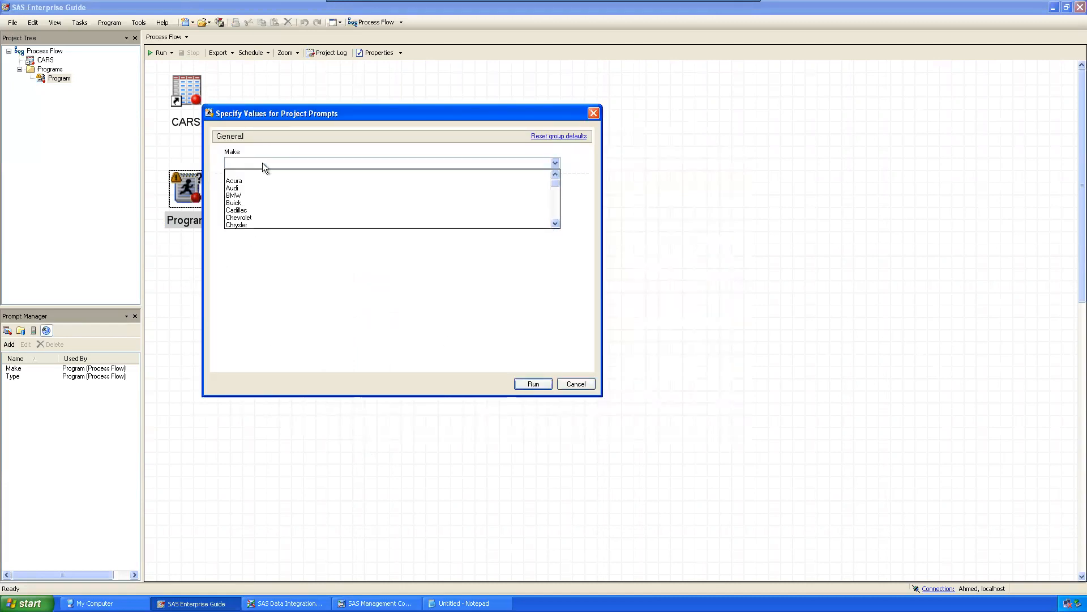
click(253, 188)
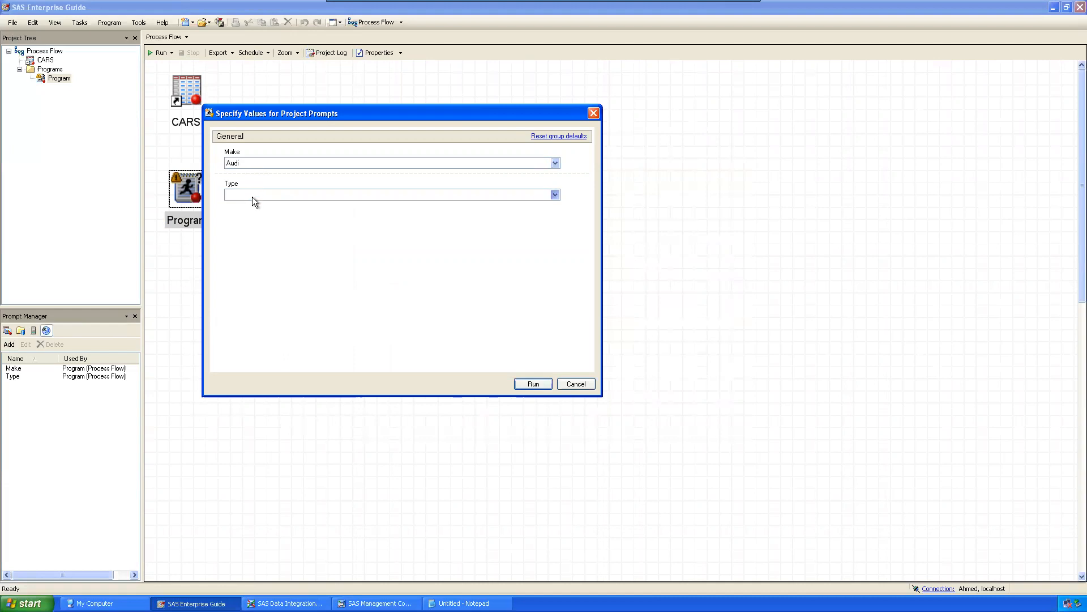
click(253, 195)
click(256, 232)
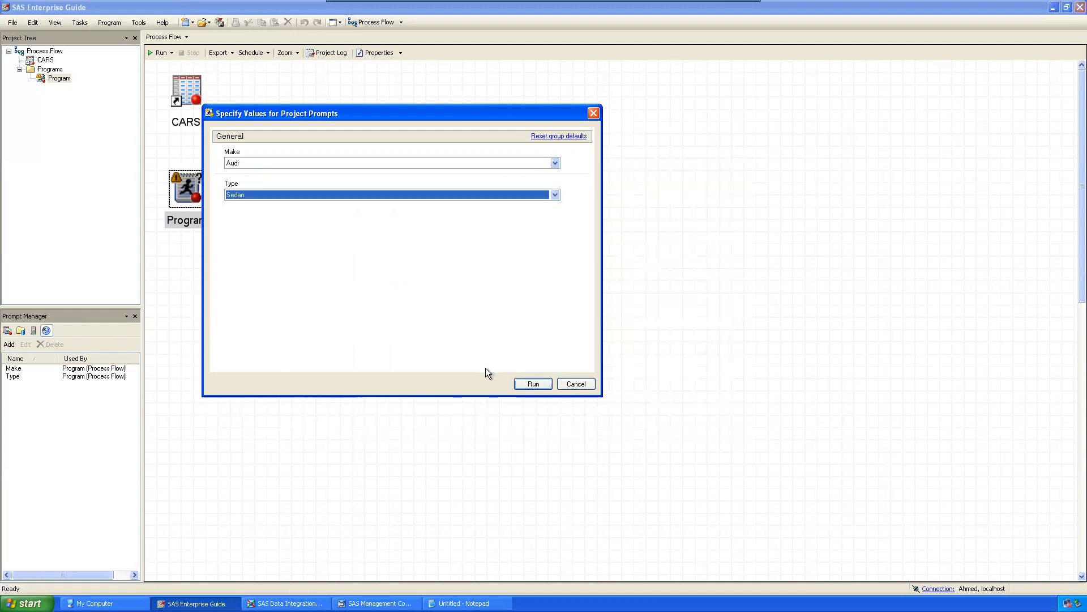
click(535, 384)
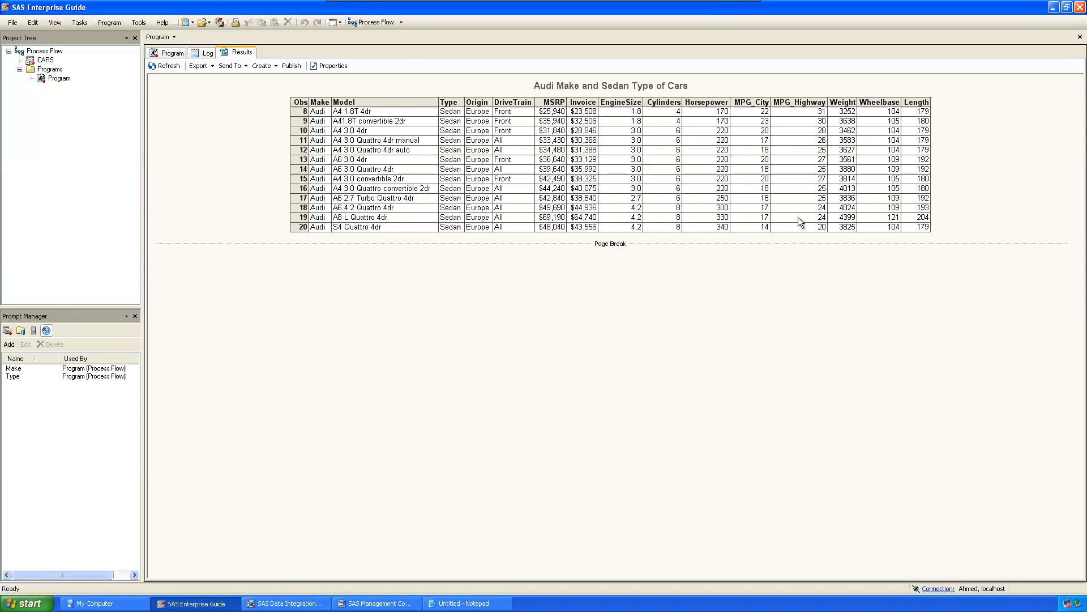
click(1080, 37)
Rerun the Program item on SASApp with Make Chevrolet and Type SUV, replacing the previous results, and close the new results.
right_click(192, 192)
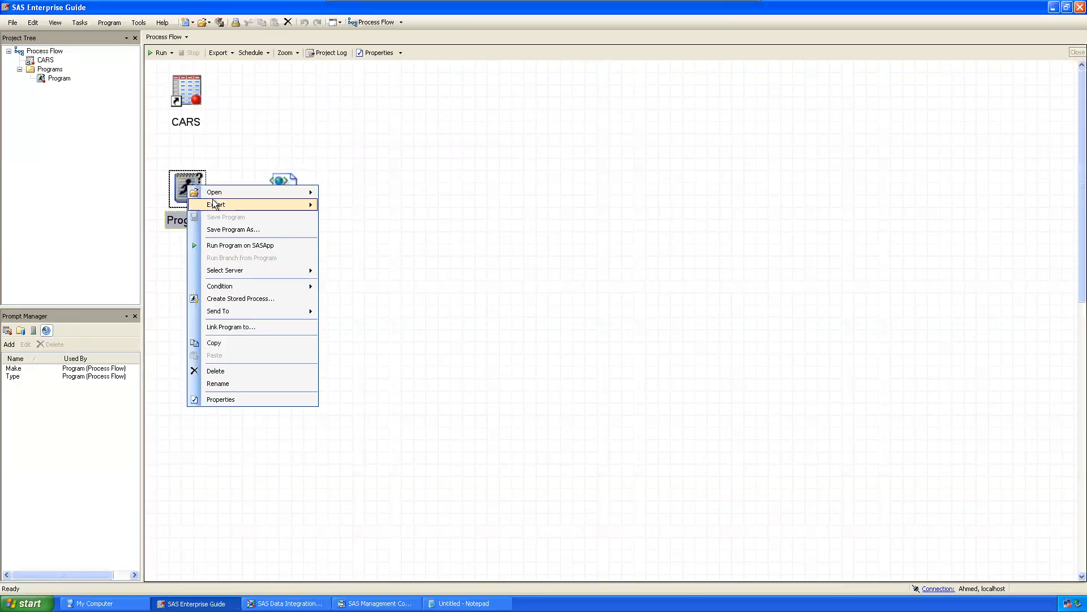
click(229, 247)
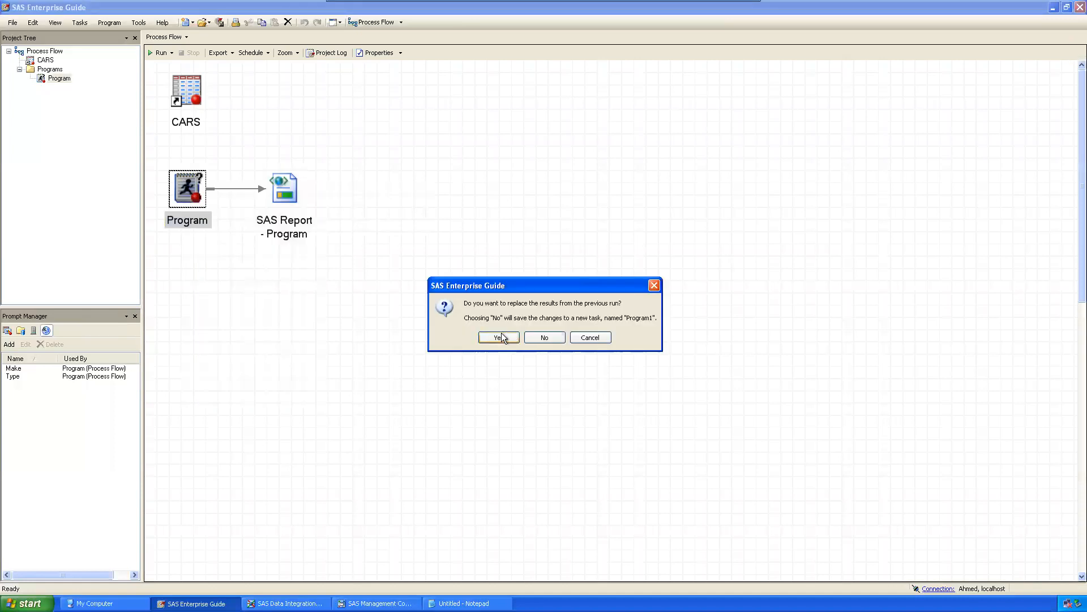
click(500, 335)
click(392, 208)
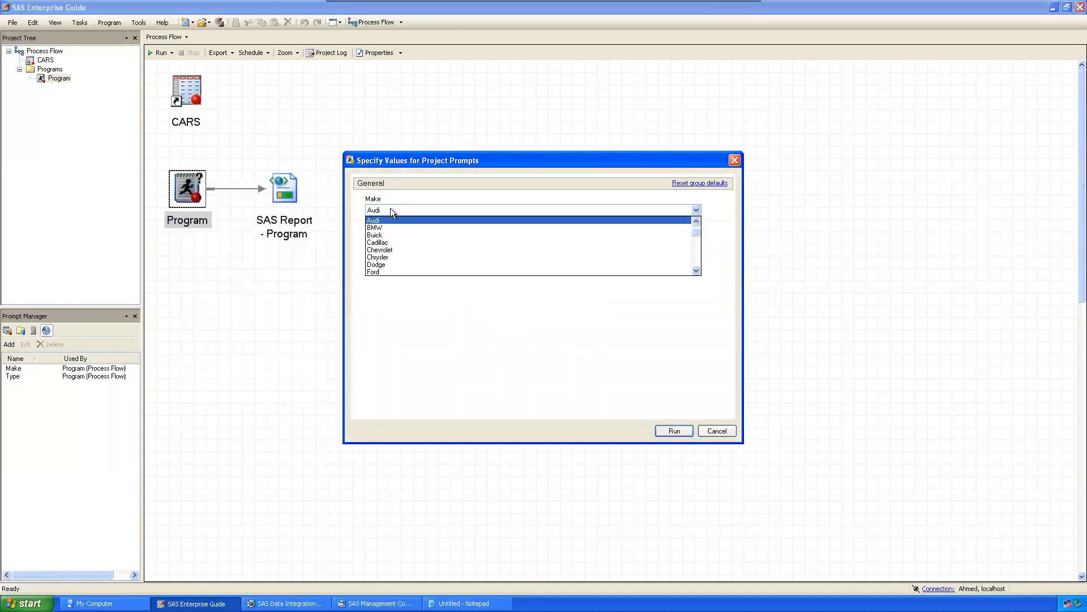
click(390, 250)
click(394, 242)
click(386, 263)
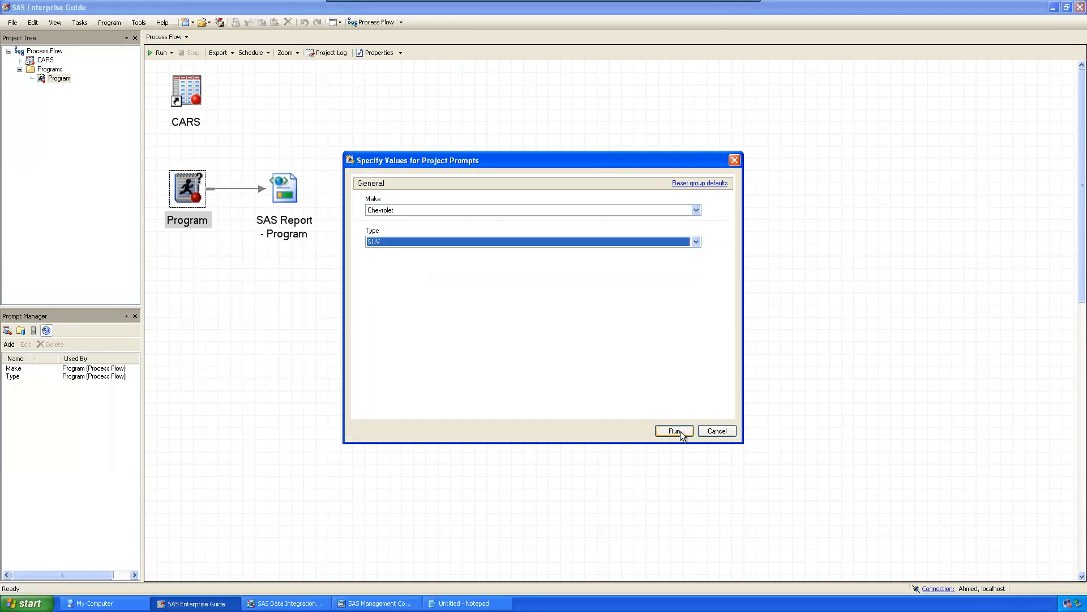
click(675, 431)
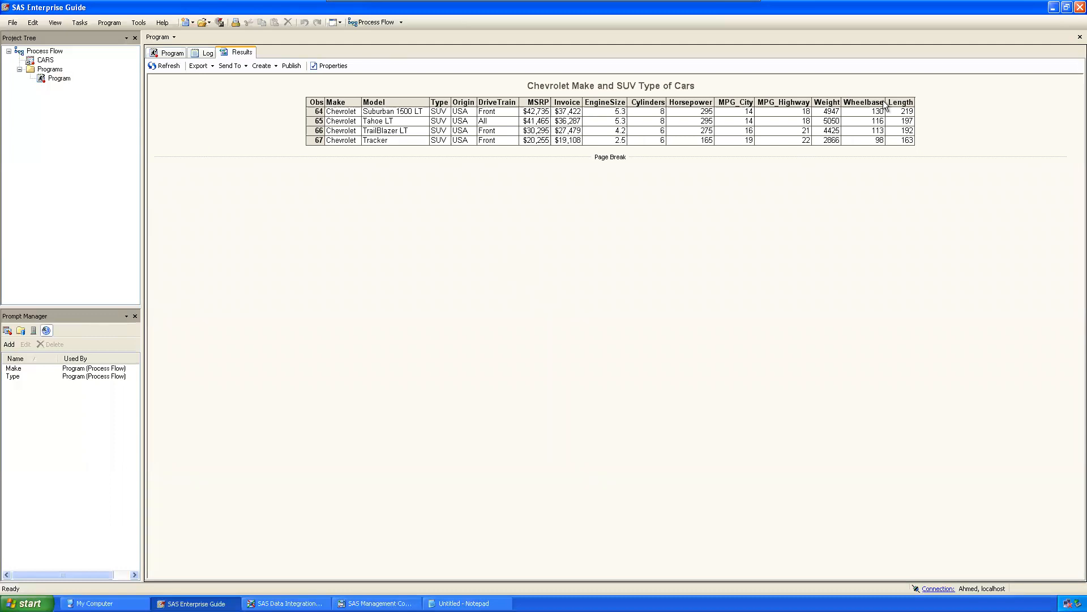
click(1080, 37)
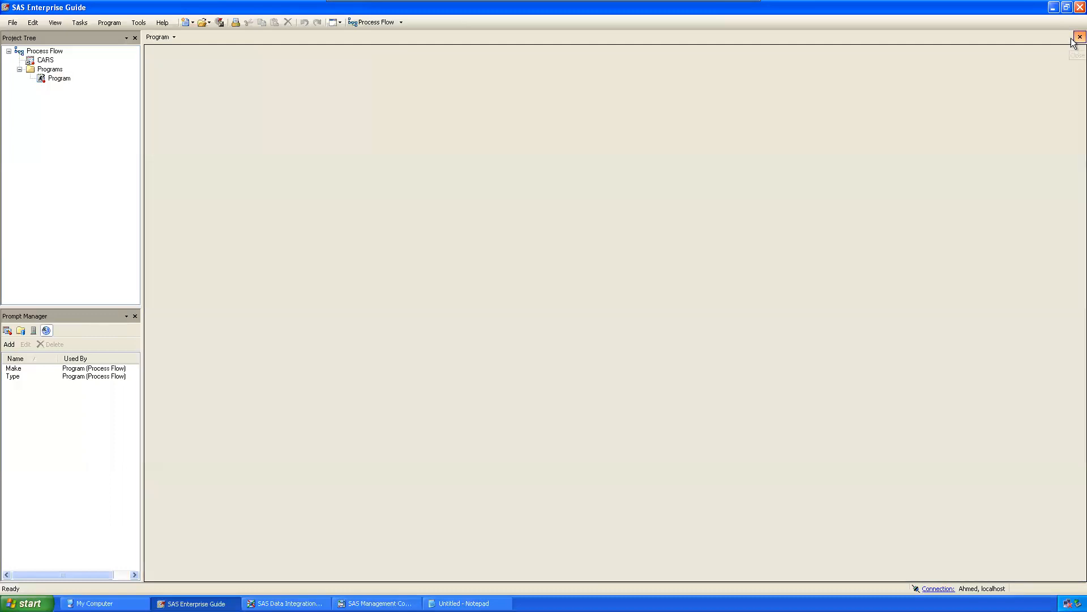
click(436, 256)
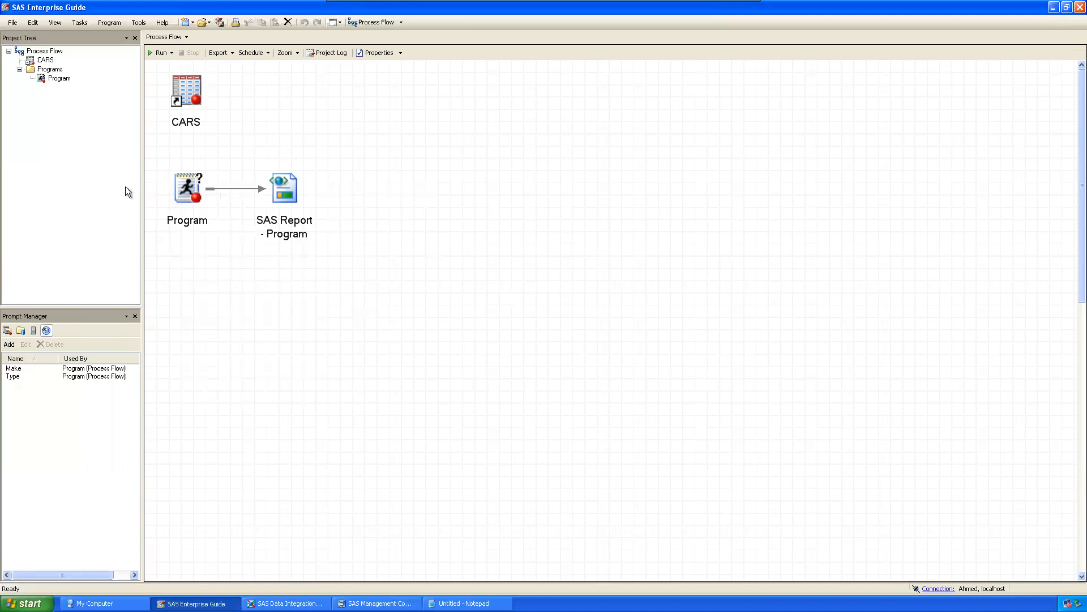
Clear the desktop by minimizing Enterprise Guide and the untitled Notepad window.
click(184, 187)
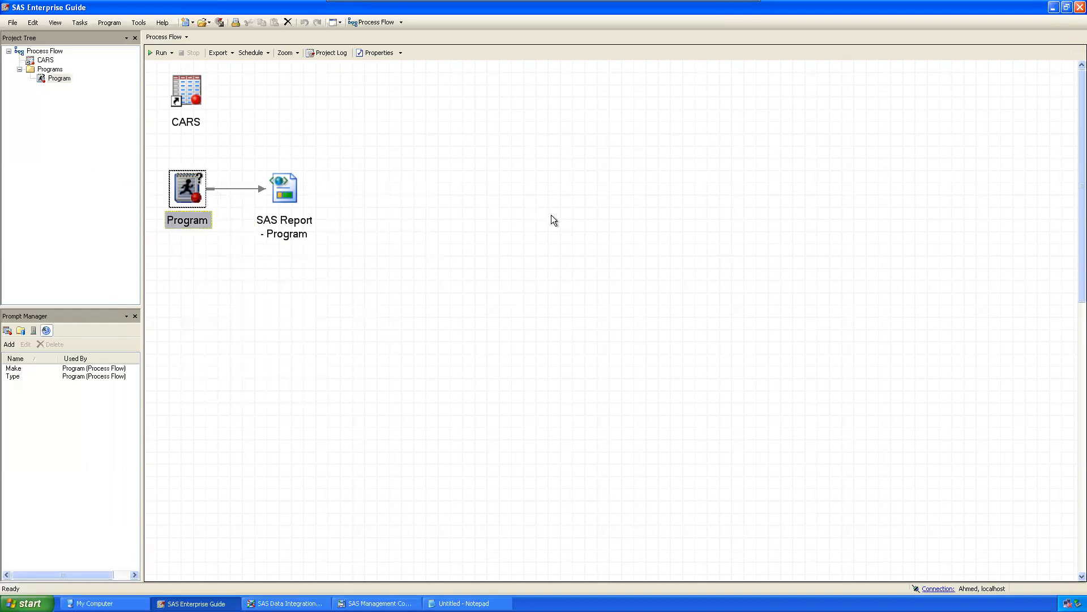
click(1053, 7)
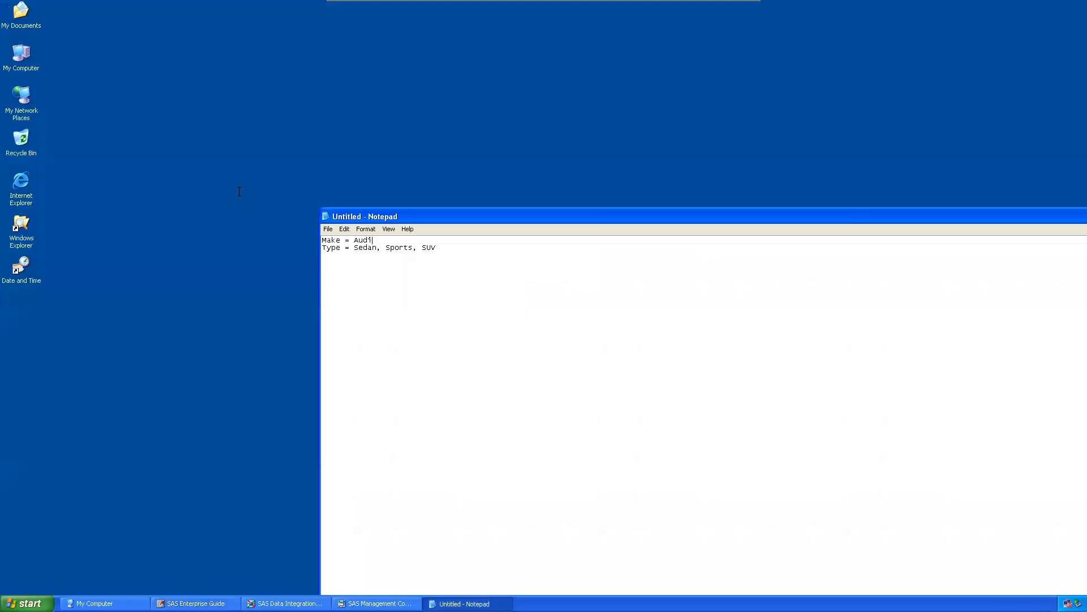
drag(435, 214, 247, 83)
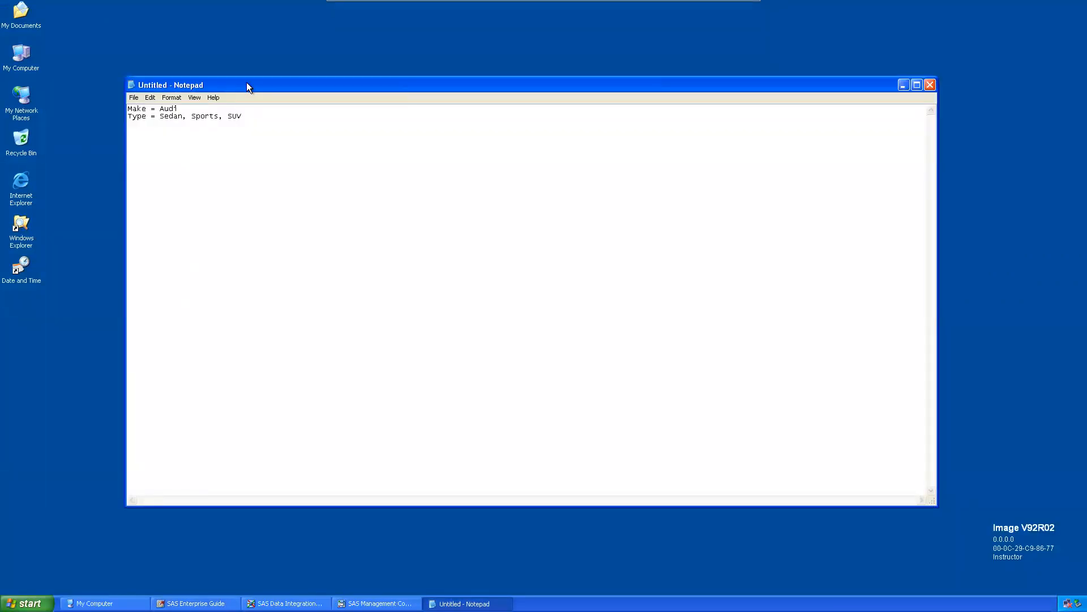
click(903, 85)
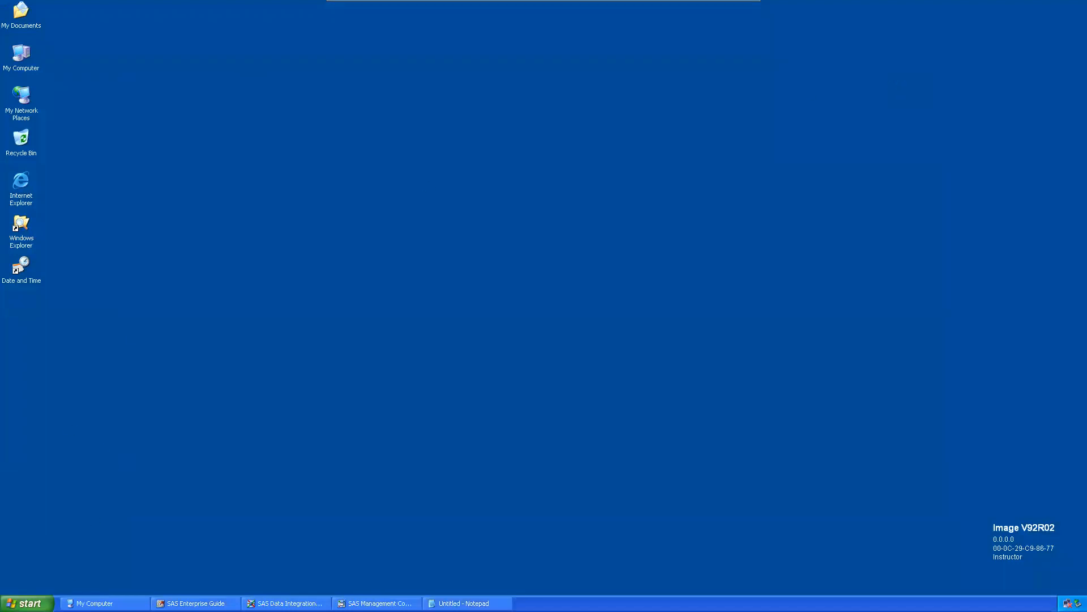
Launch Microsoft Word, accepting the preset user name and the default privacy options.
key(super)
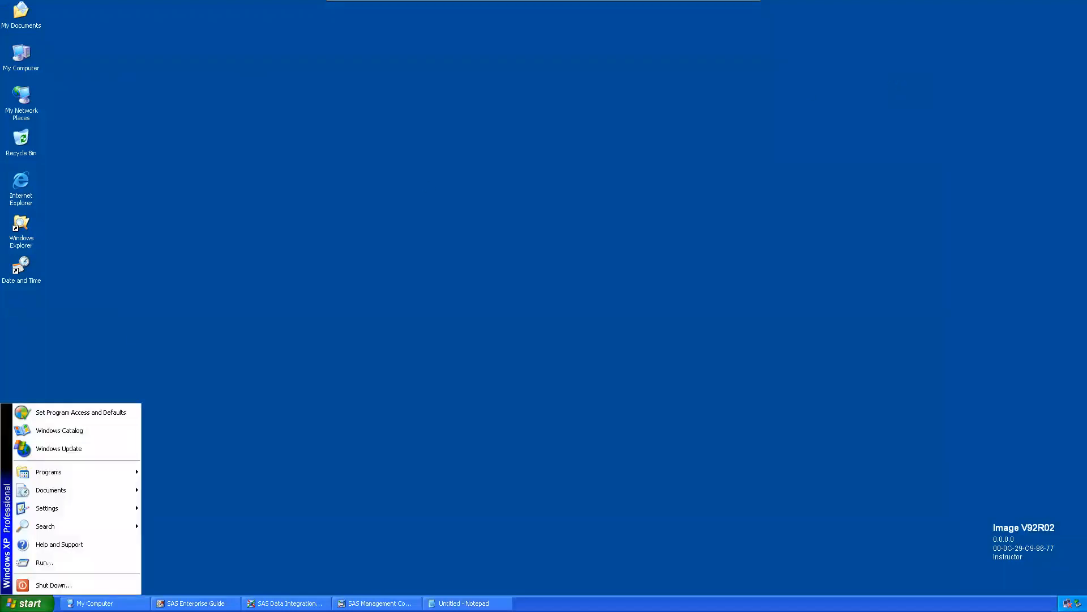
click(63, 563)
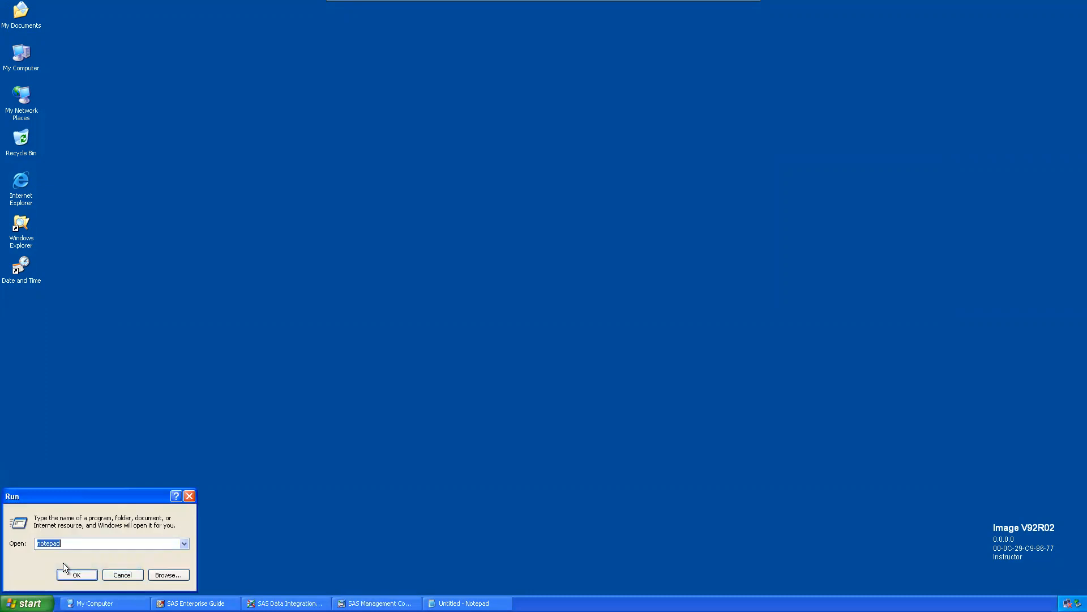
text(wi)
key(Return)
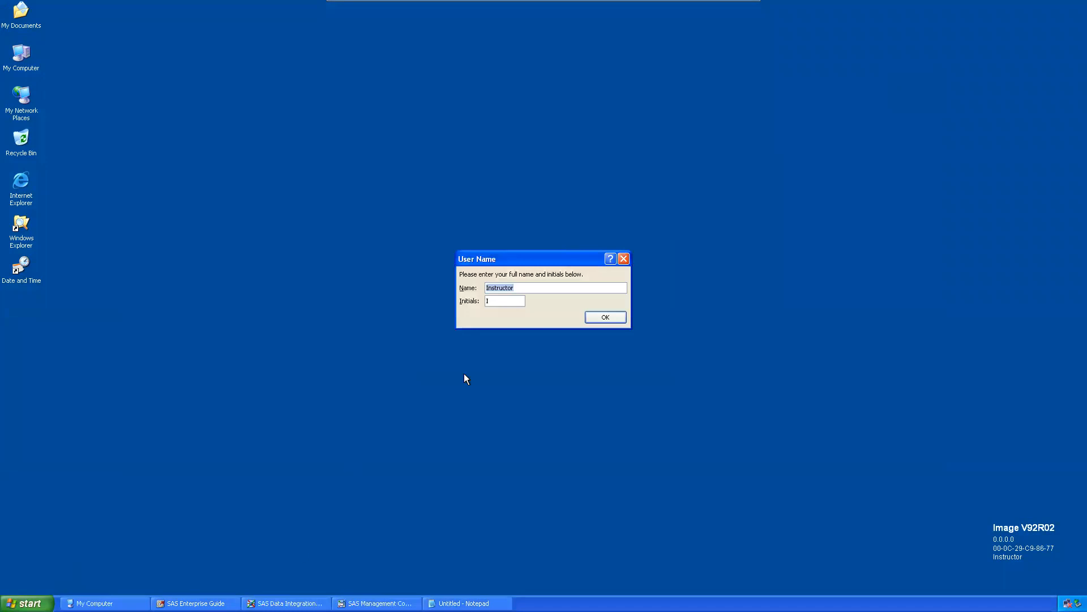
click(591, 321)
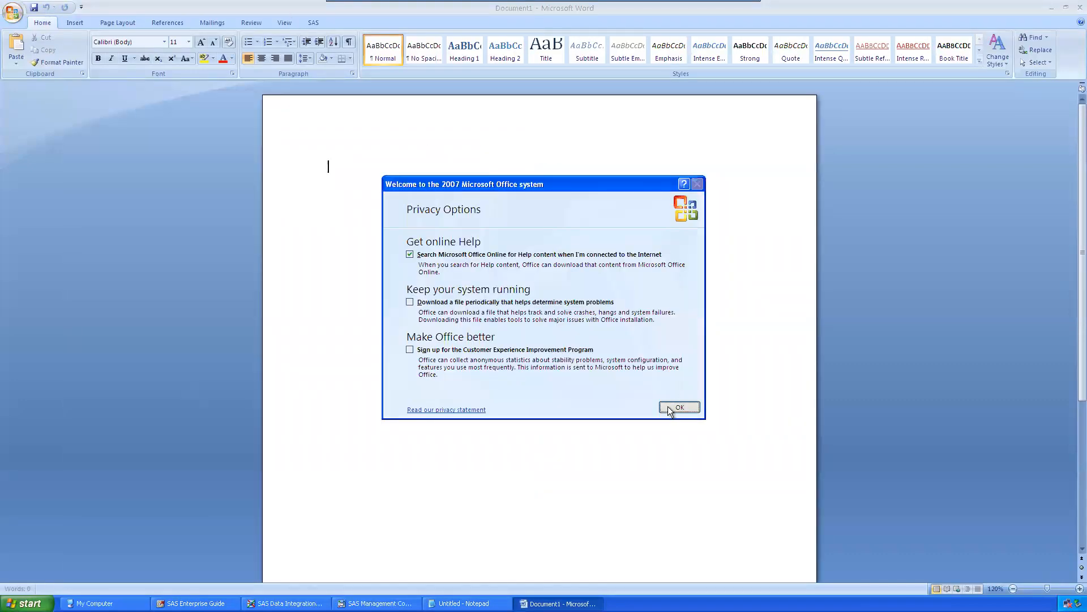
click(669, 407)
Open the SAS add-in's report browser in Word and list the contents of SAS Folders.
click(315, 23)
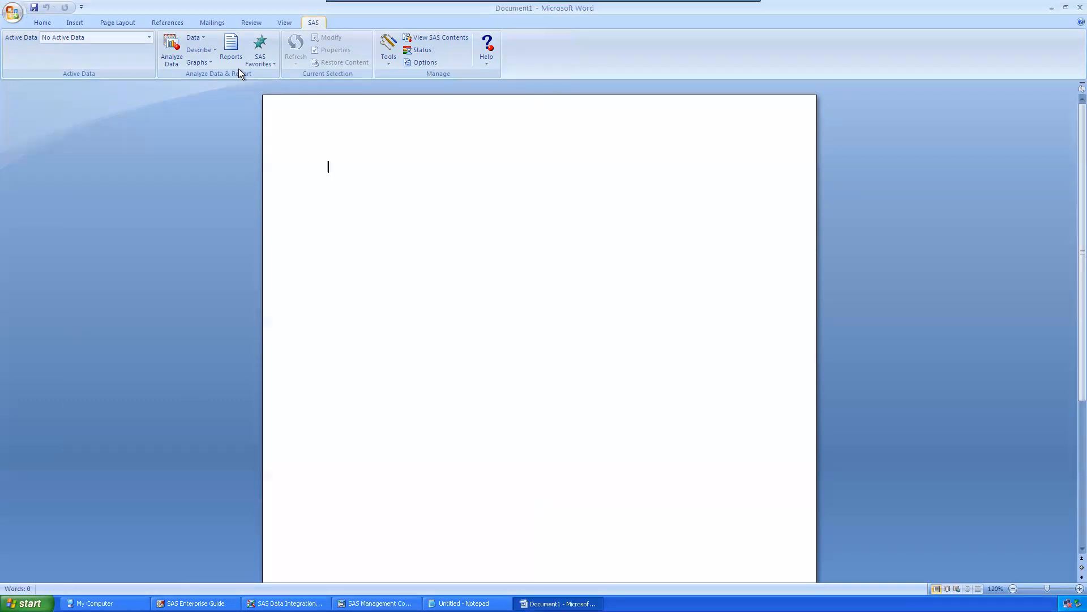
click(232, 52)
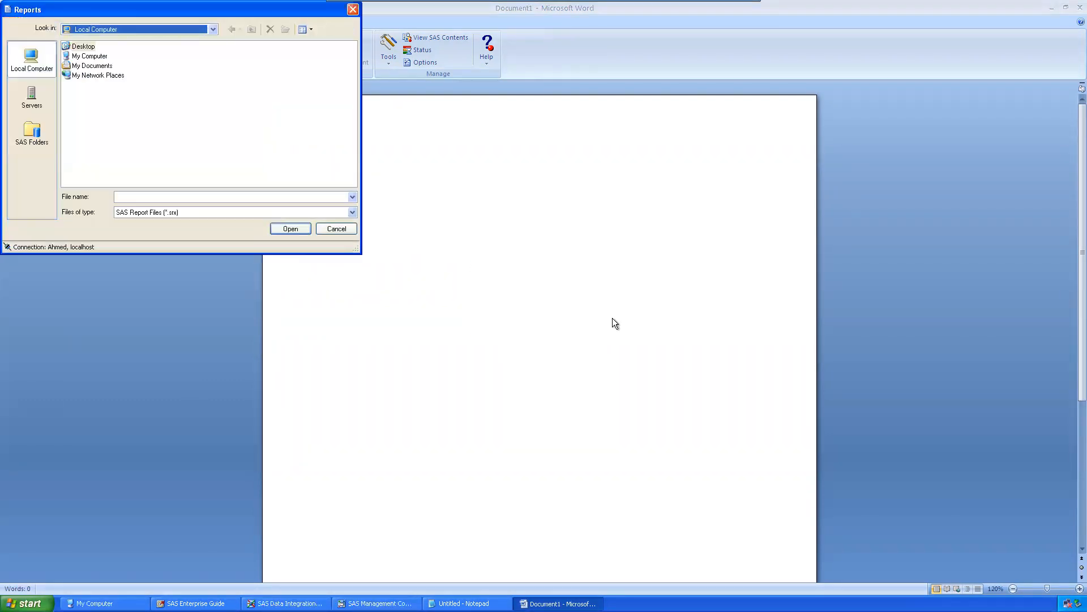
drag(142, 15, 221, 97)
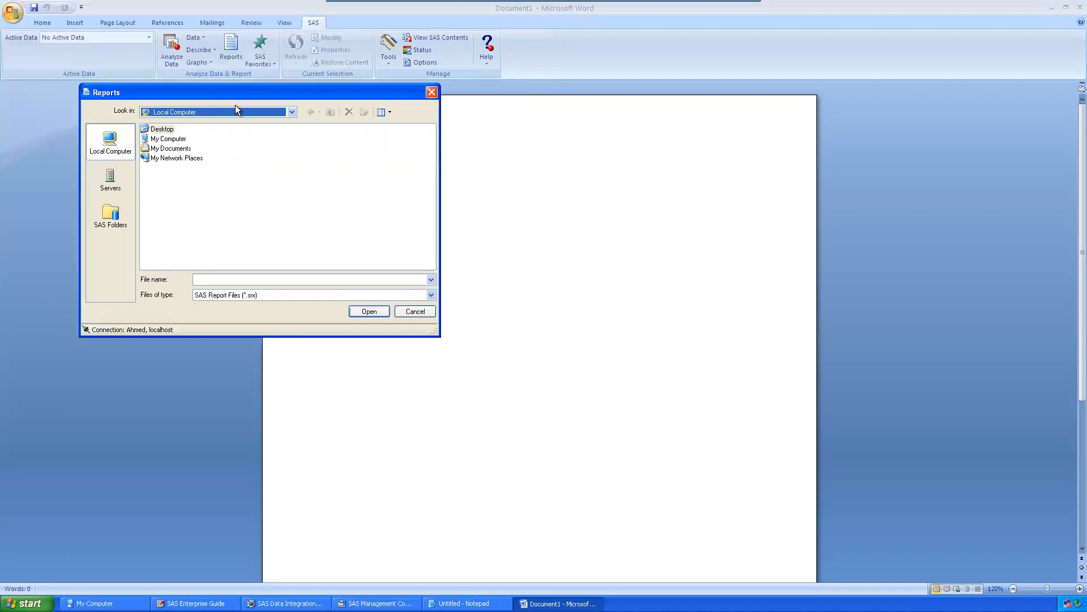
click(112, 221)
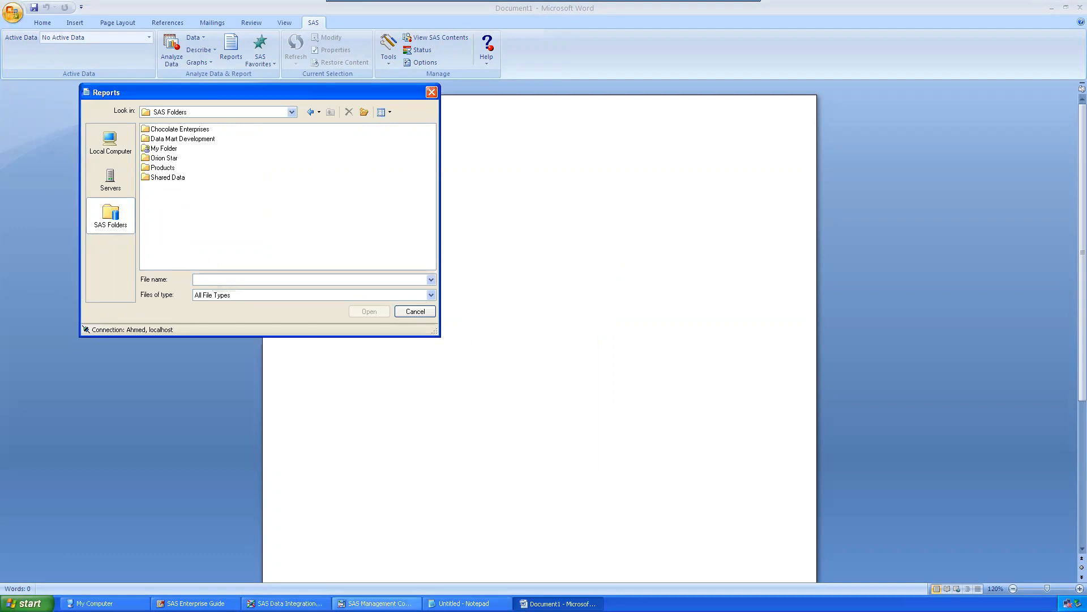
Switch back to SAS Enterprise Guide and show the SAS Folders list in place of the project prompts.
click(286, 603)
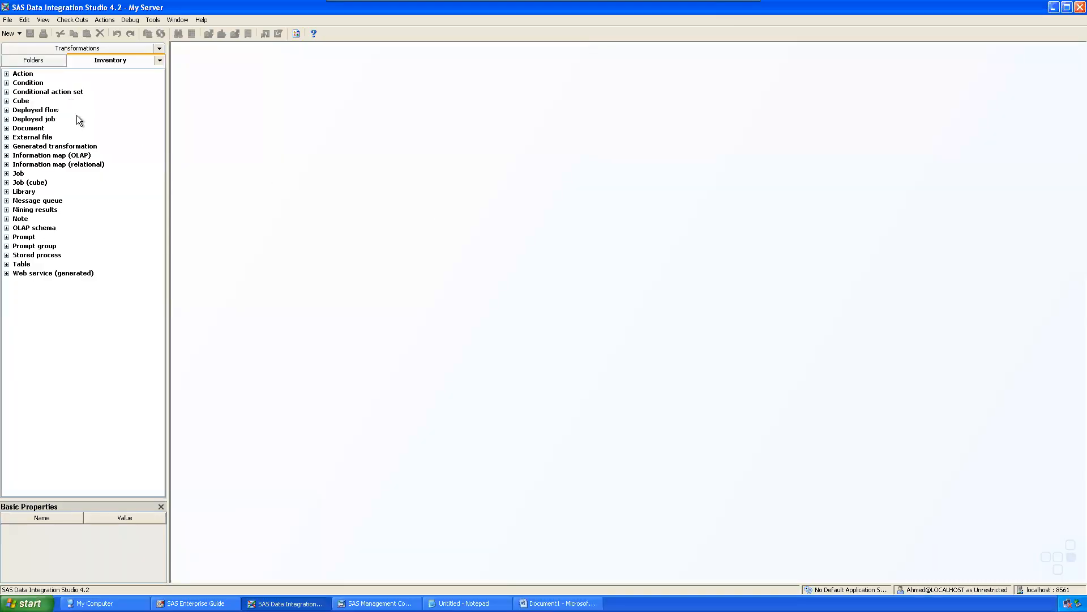
click(196, 603)
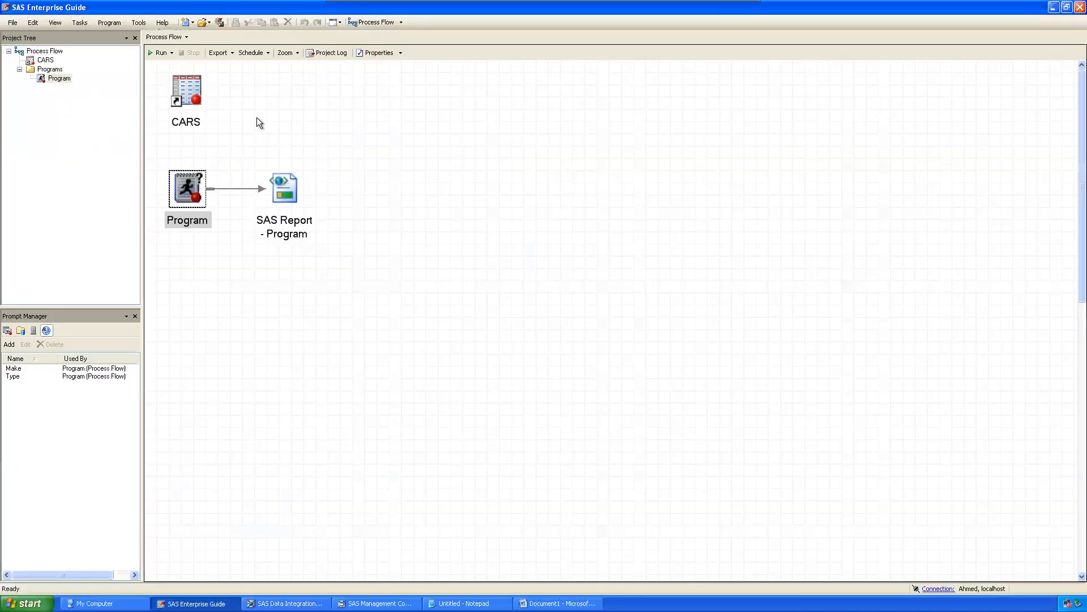
click(474, 306)
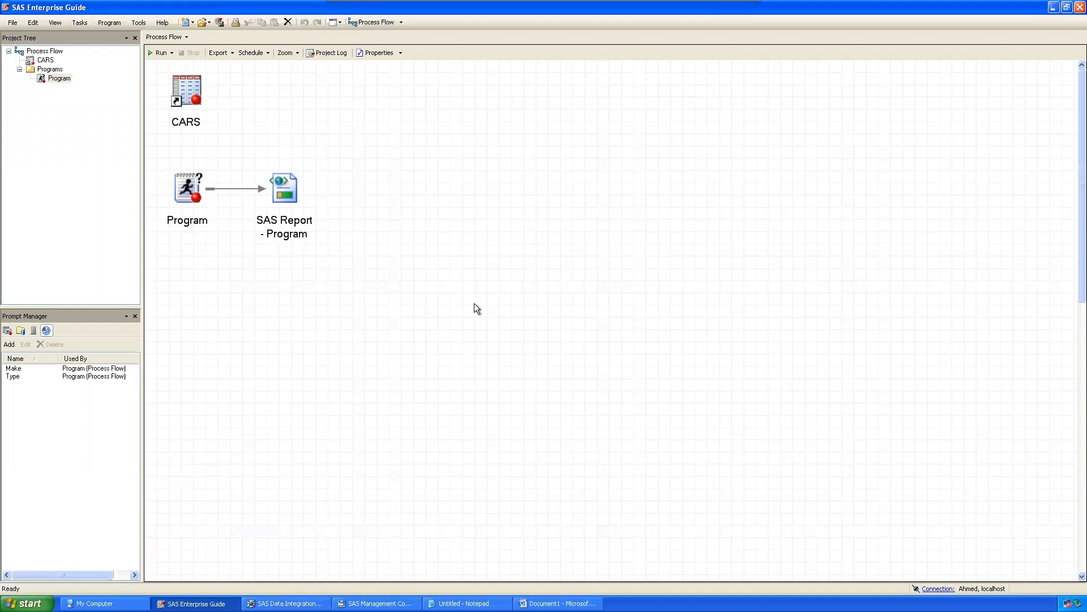
click(22, 331)
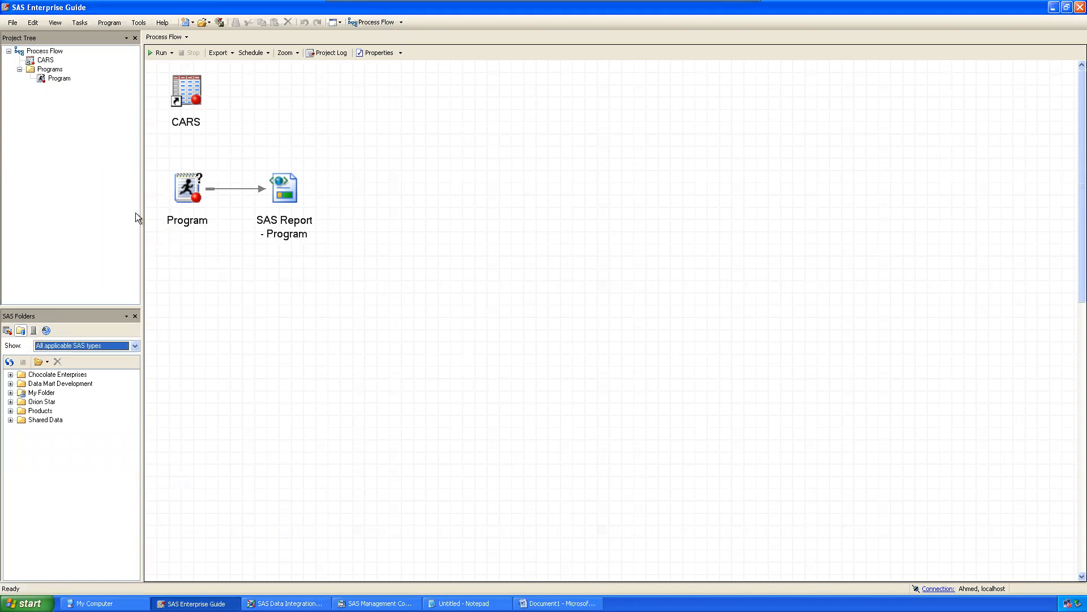
click(334, 323)
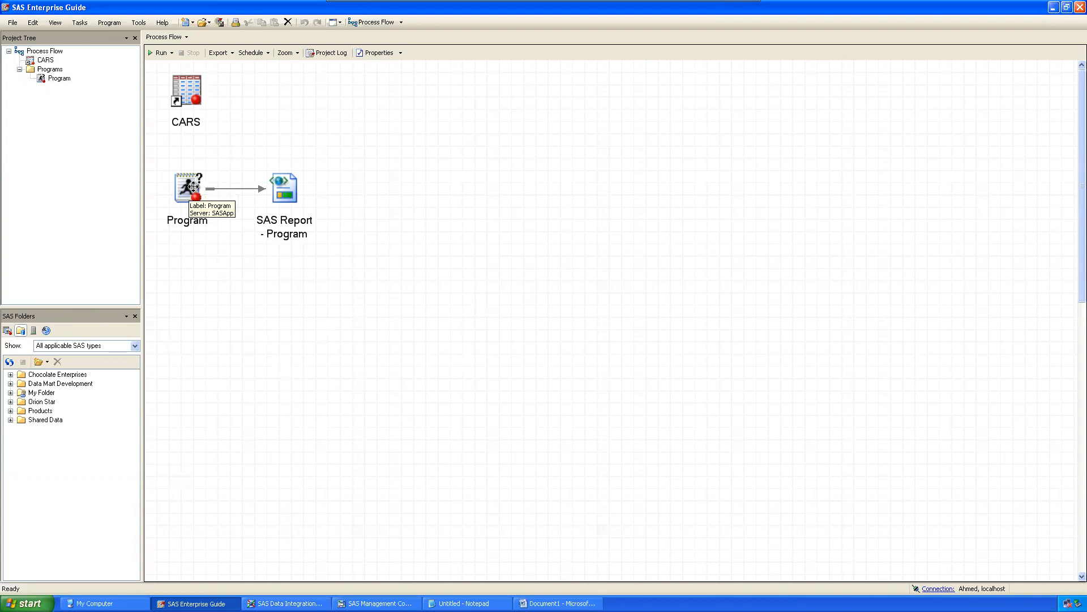
Leave the remote desktop session and bring up the stored process.txt notes in Notepad on the host computer.
click(558, 604)
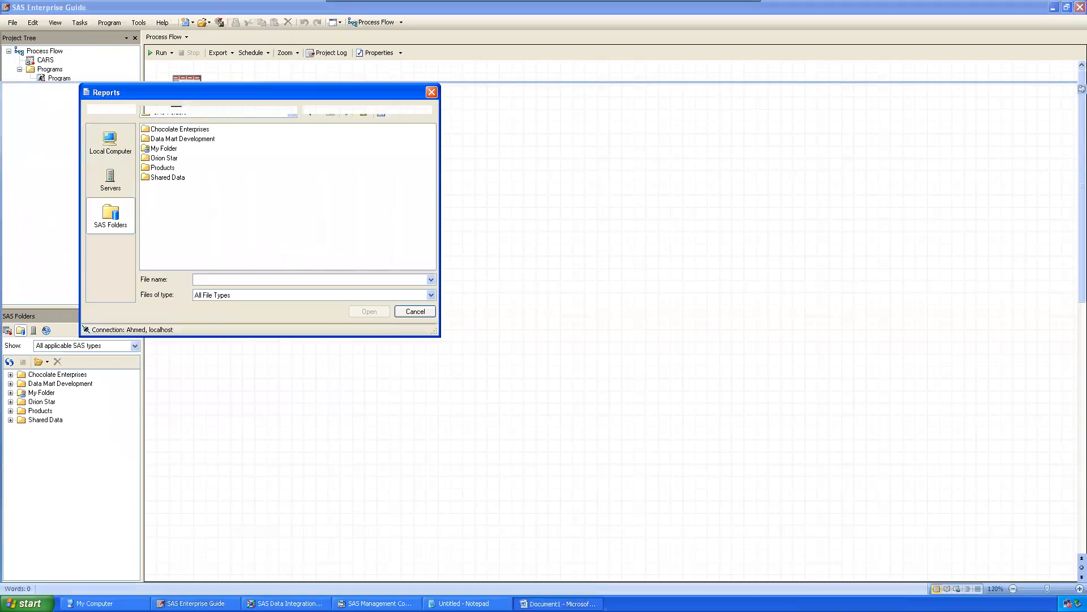
click(465, 603)
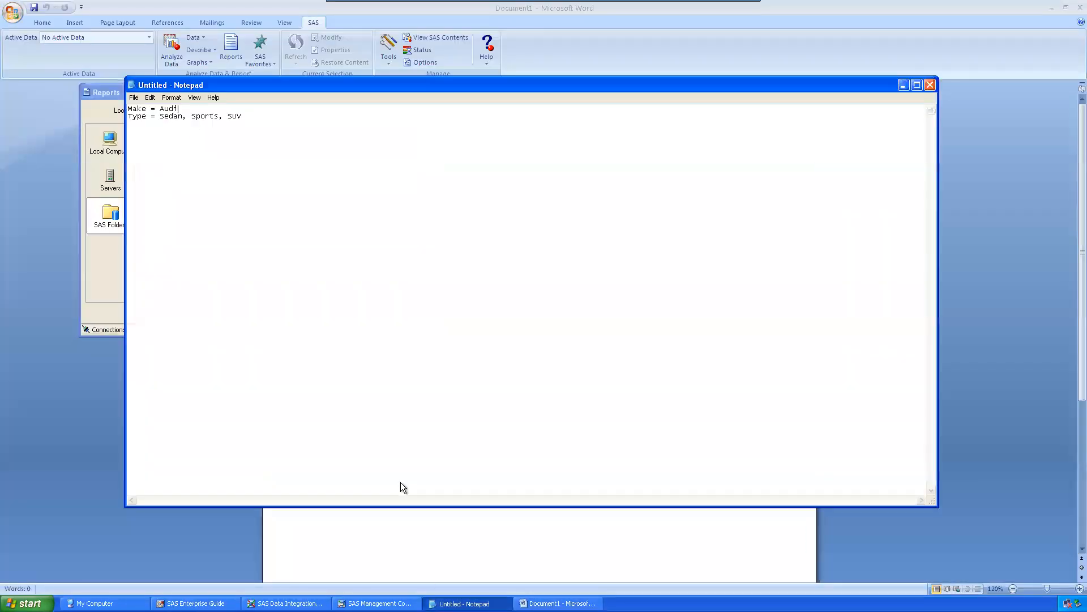
key(super+d)
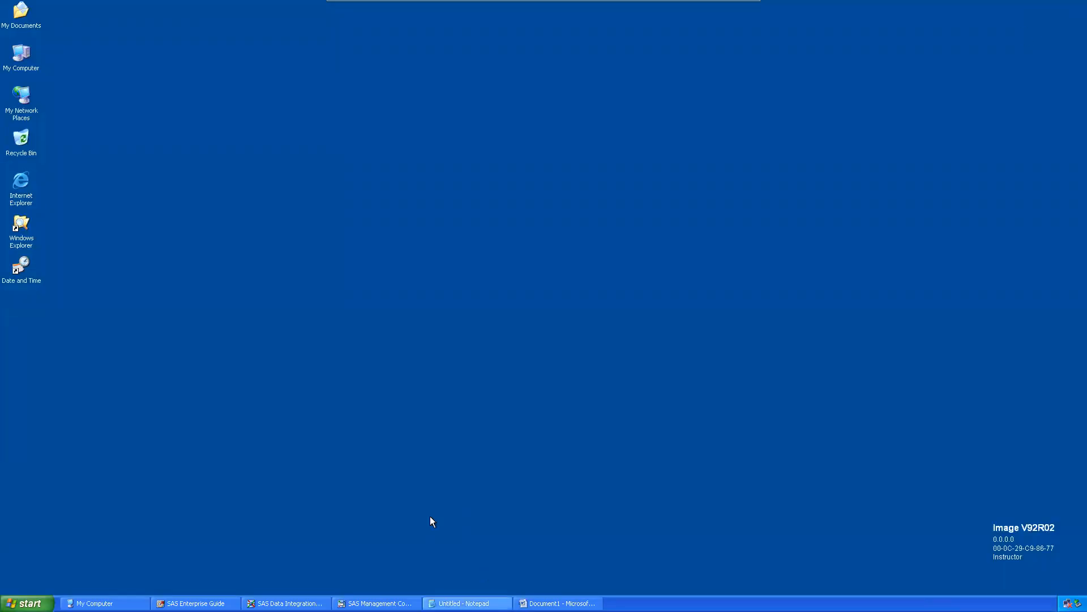
click(729, 9)
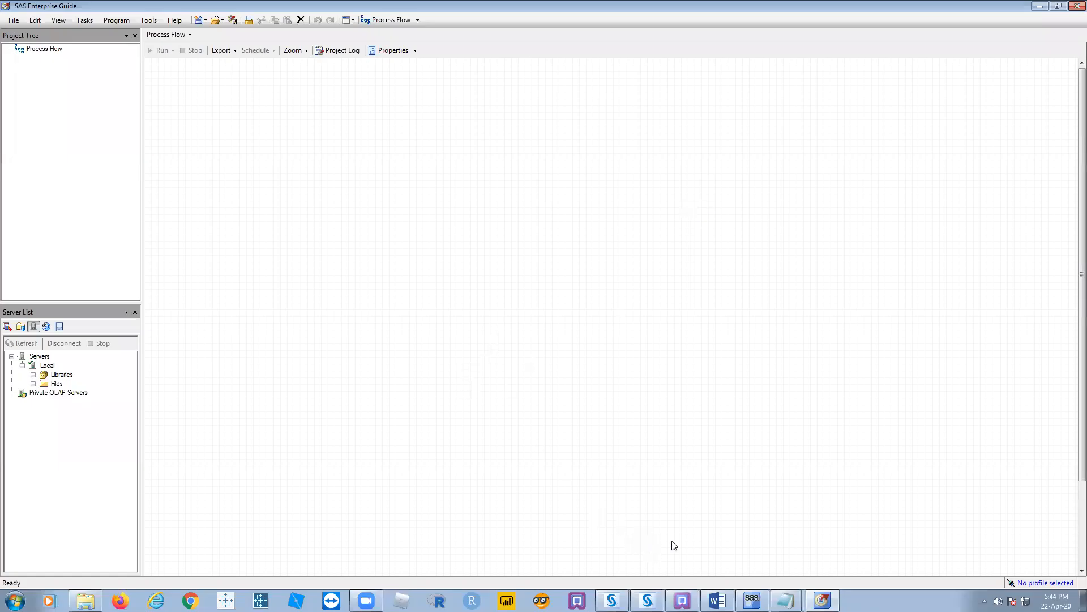
click(785, 601)
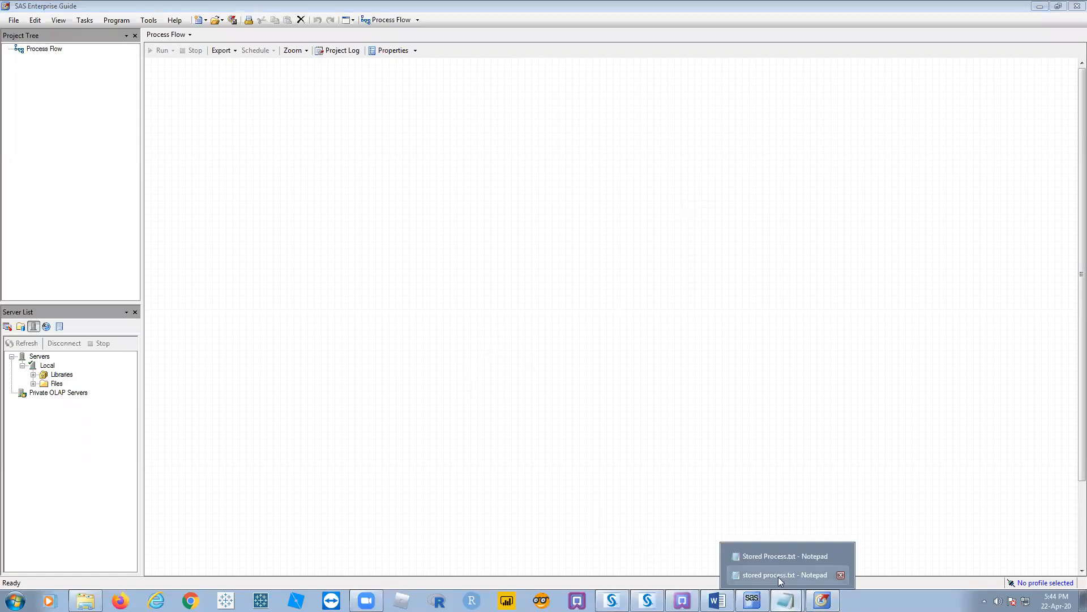
click(784, 575)
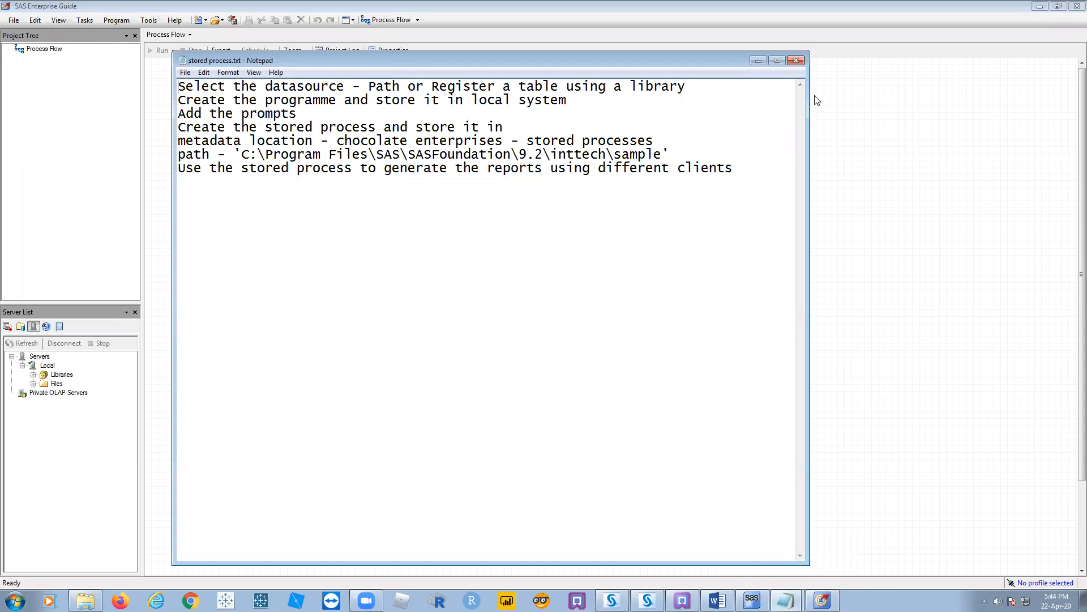
Close the current notes and bring up the Stored Process.txt outline on creating stored processes using EG, moving its window toward the screen's centre.
click(796, 60)
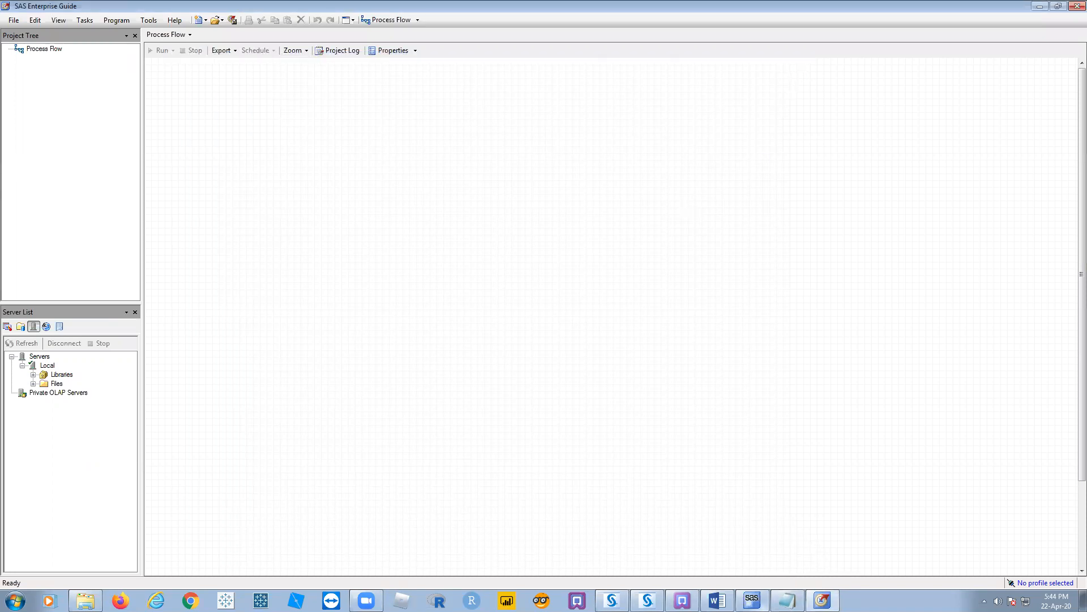
click(787, 600)
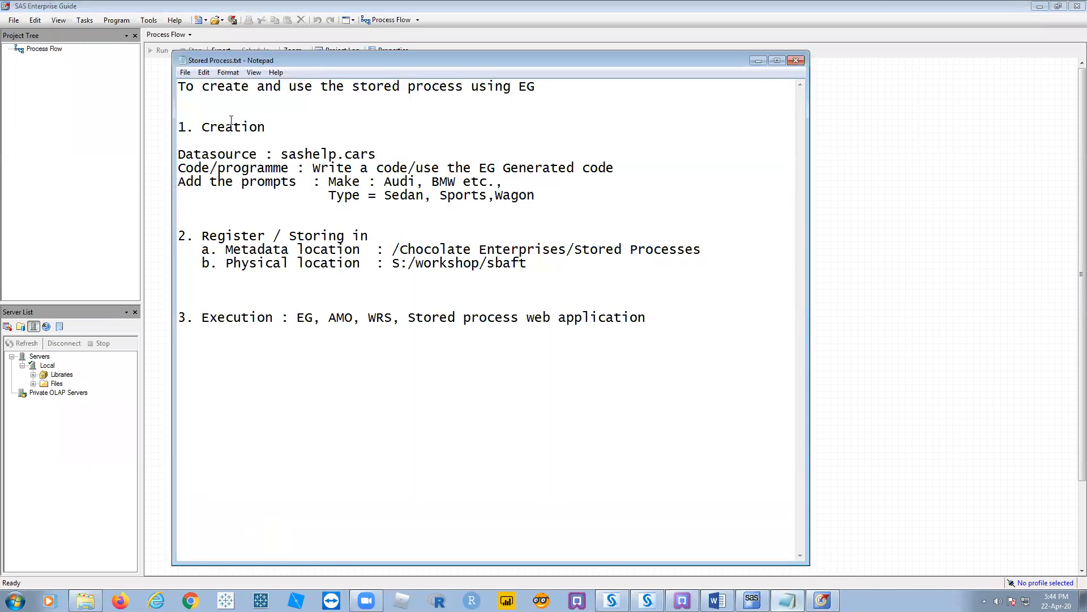
drag(359, 53, 441, 146)
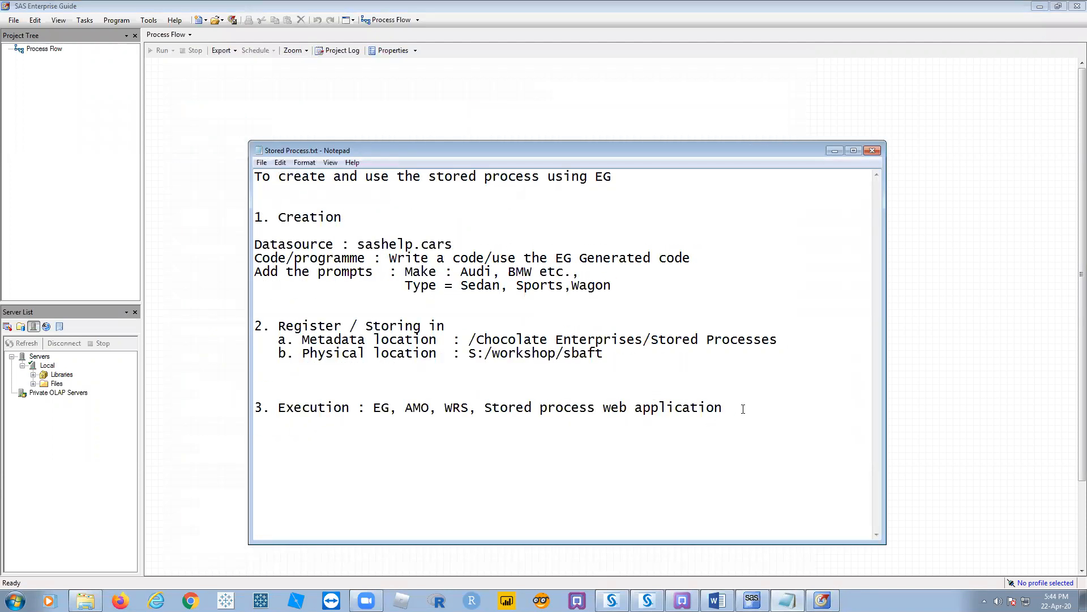
Below the Execution line, add the heading "3 types of connections" and the item "1. External Files : Text files, ASCII Files etc.,".
key(Return)
click(362, 464)
text(3 types of connections)
key(Return)
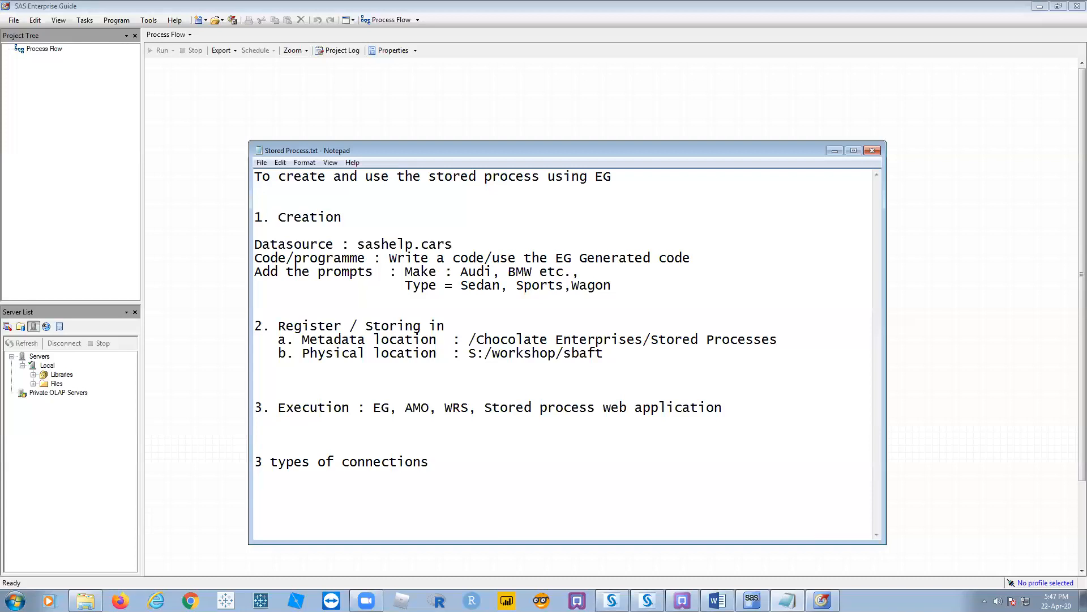
text(1. External File s : Text f)
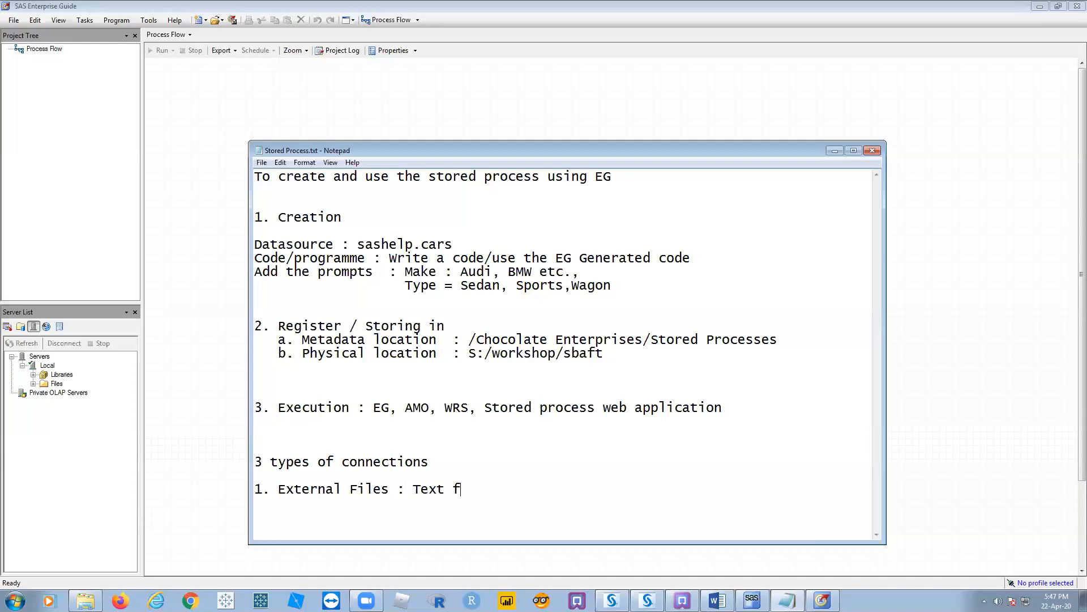
text(iles, ASCII Files etc.,)
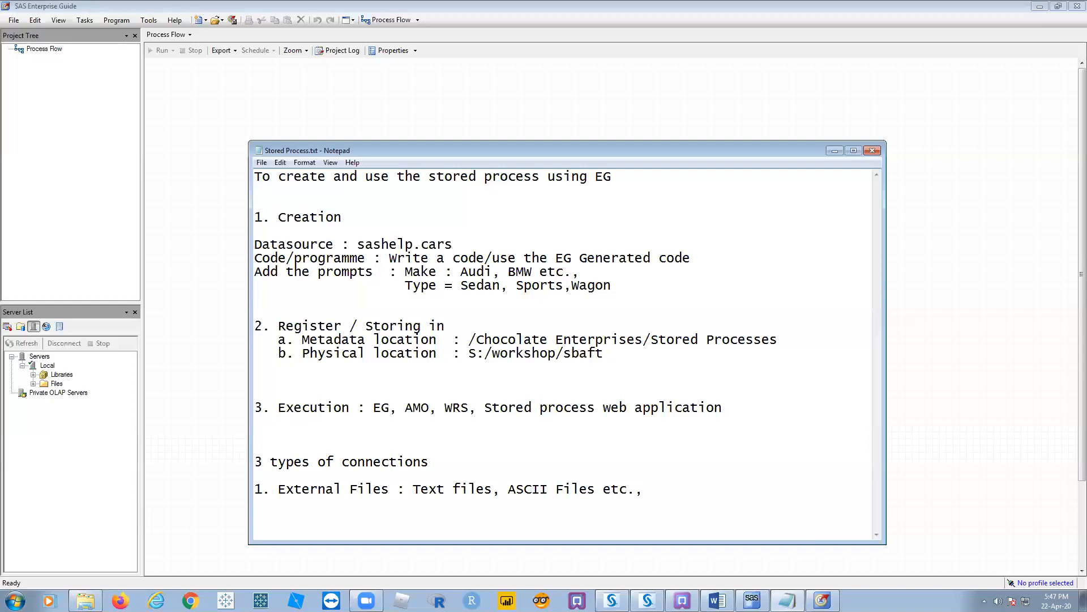
Under the External Files item, add the indented explanation "Directly we can connect without defining lib engines".
text(Directiry)
key(BackSpace)
key(BackSpace)
key(BackSpace)
text(ly we ca)
text(n connect wit)
text(hout defining )
text(libr)
key(BackSpace)
text(engines )
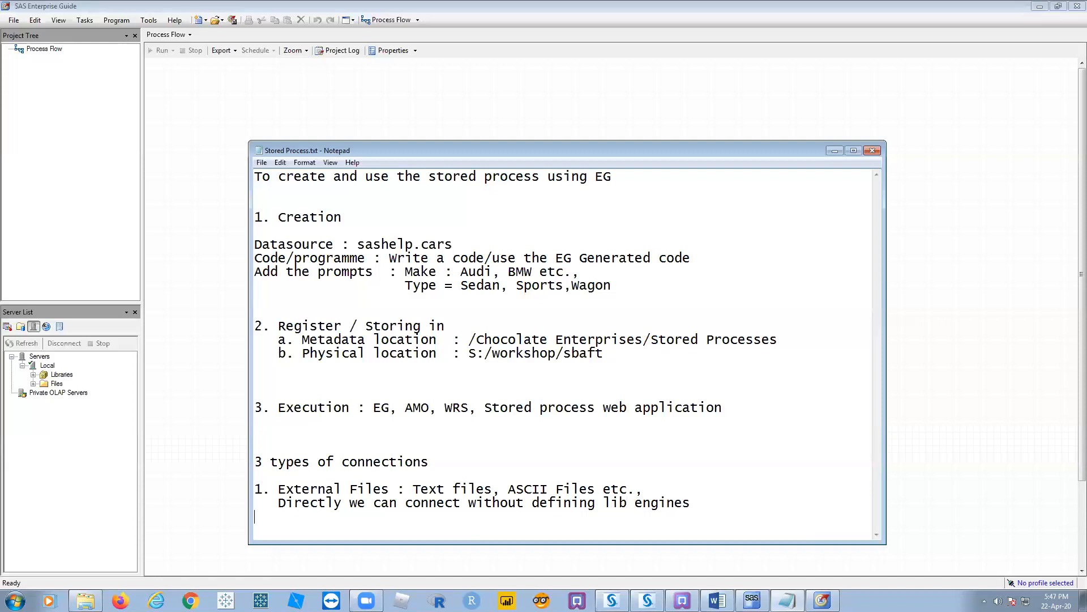
Add the item "2. Data sources : Excel, Access, Oracle, Mysql -" with indented sub-items "1. Define Library" and "2. Define Database Server".
text(2. Data sources : Excel, Access,)
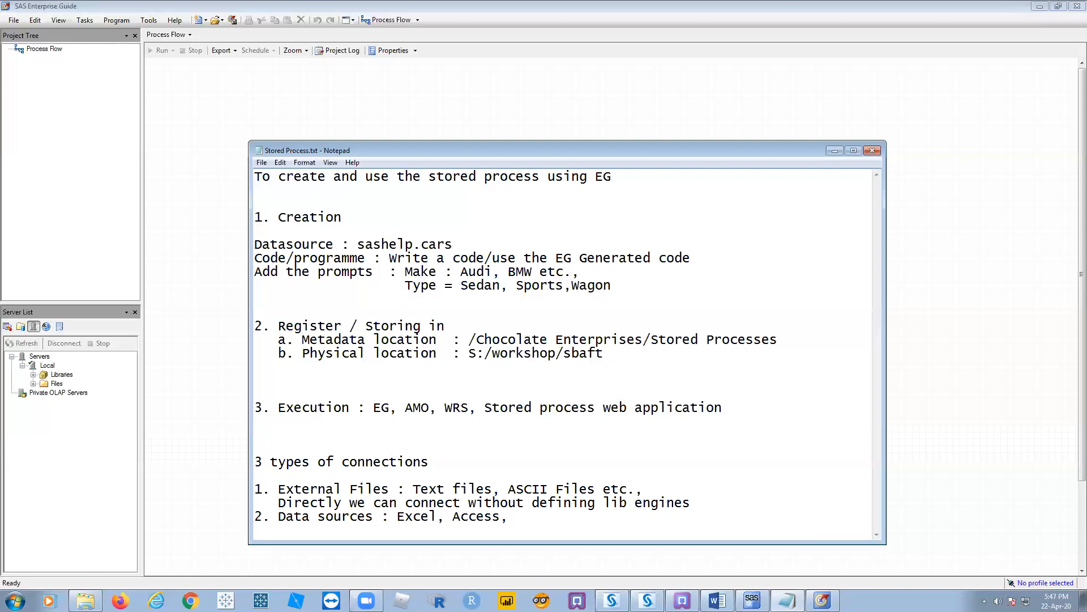
text( Oracle, Mysql -    1. D)
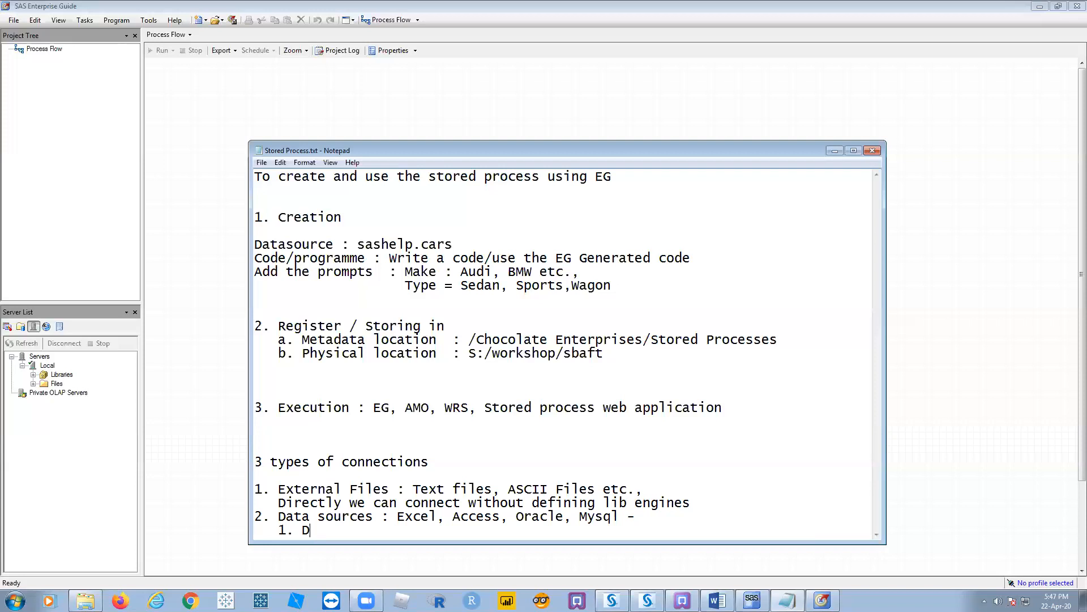
text(efine Library)
key(Return)
text(2. Define Database Server)
key(Return)
Add the item "3. Datasets" with the indented sub-item "1. Define Library".
text(3)
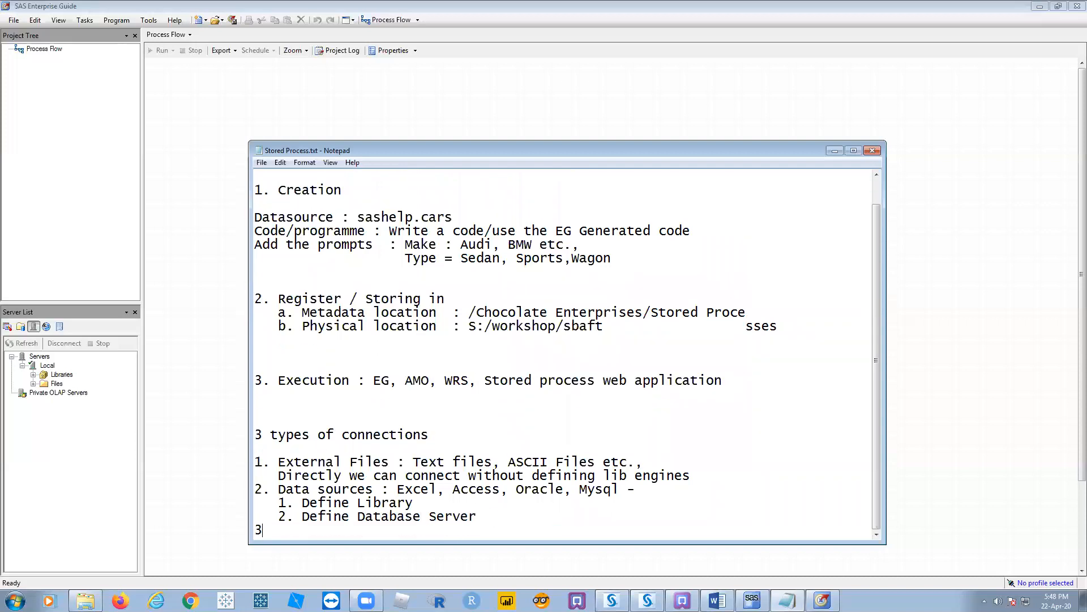
text(. Datasets)
key(Return)
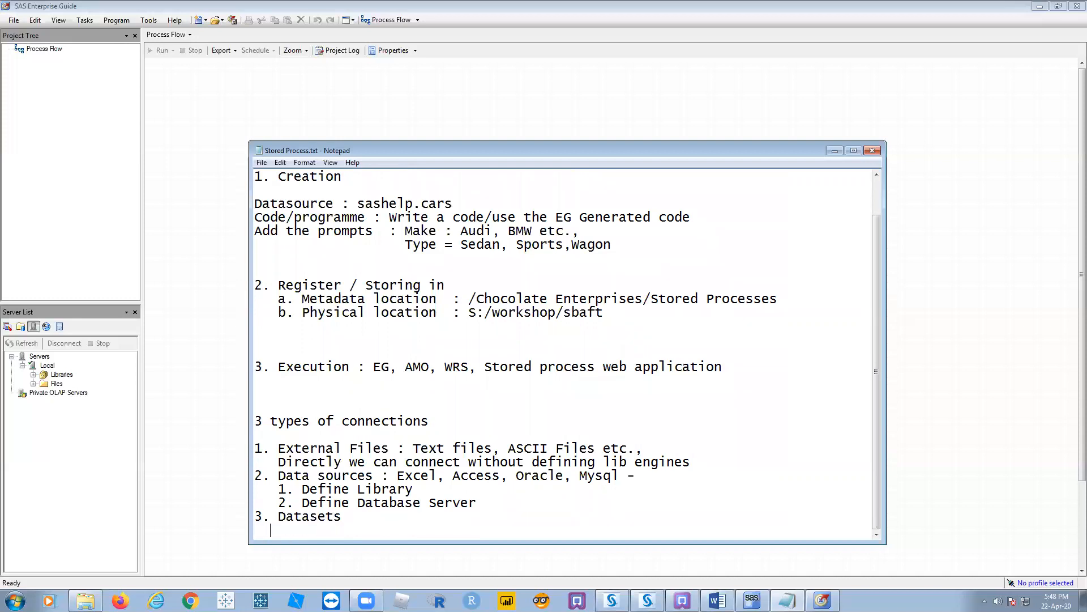
text(1. Define Library)
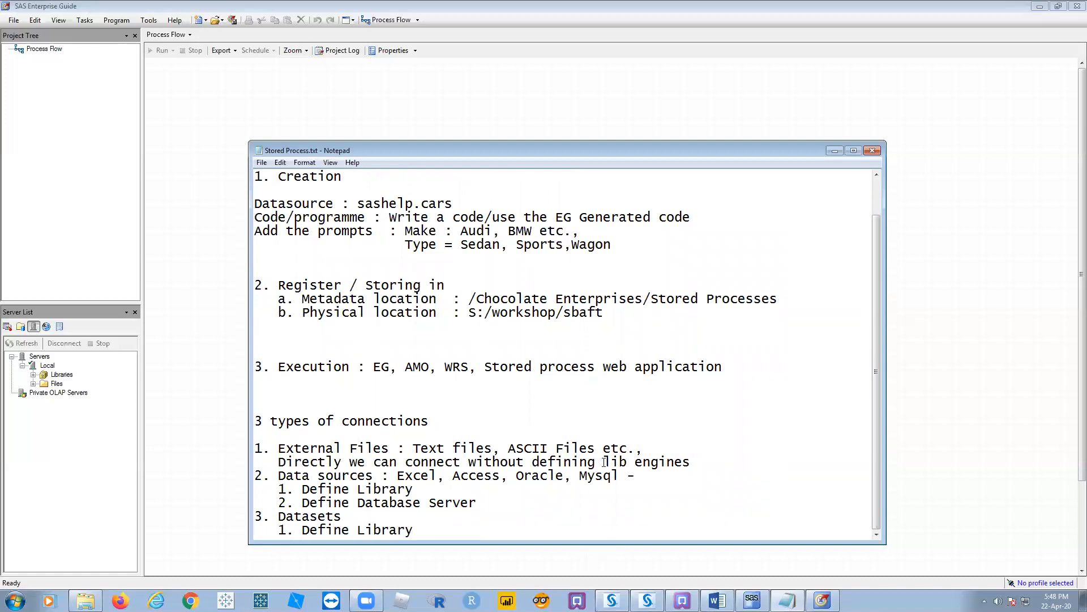
Separate the three connection types with a blank line before the Data sources item and another before the Datasets item.
key(Return)
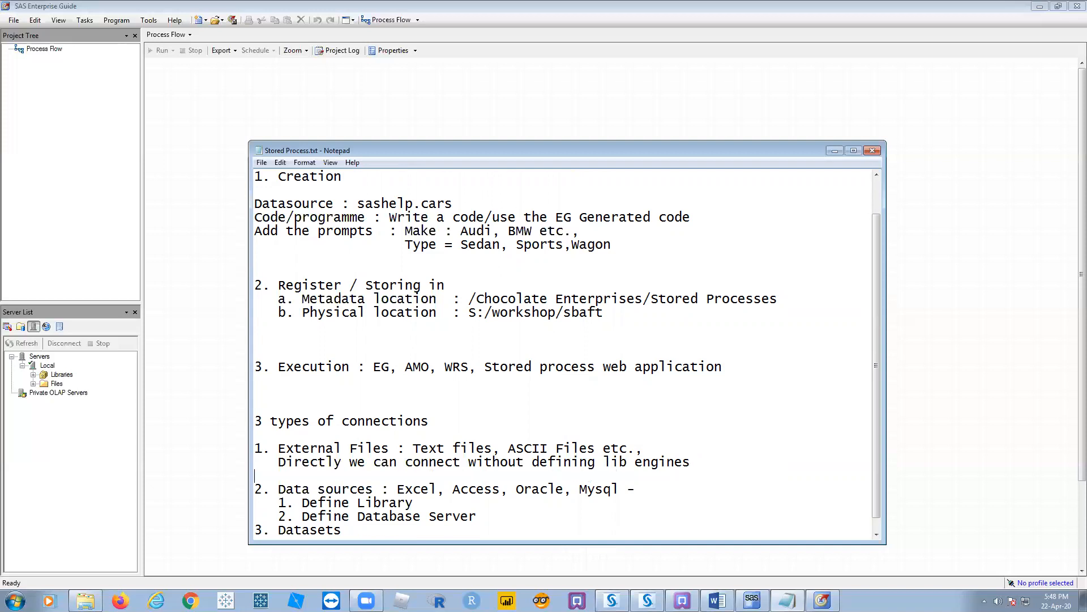
scroll(491, 503, down, 1)
key(Return)
scroll(524, 460, down, 1)
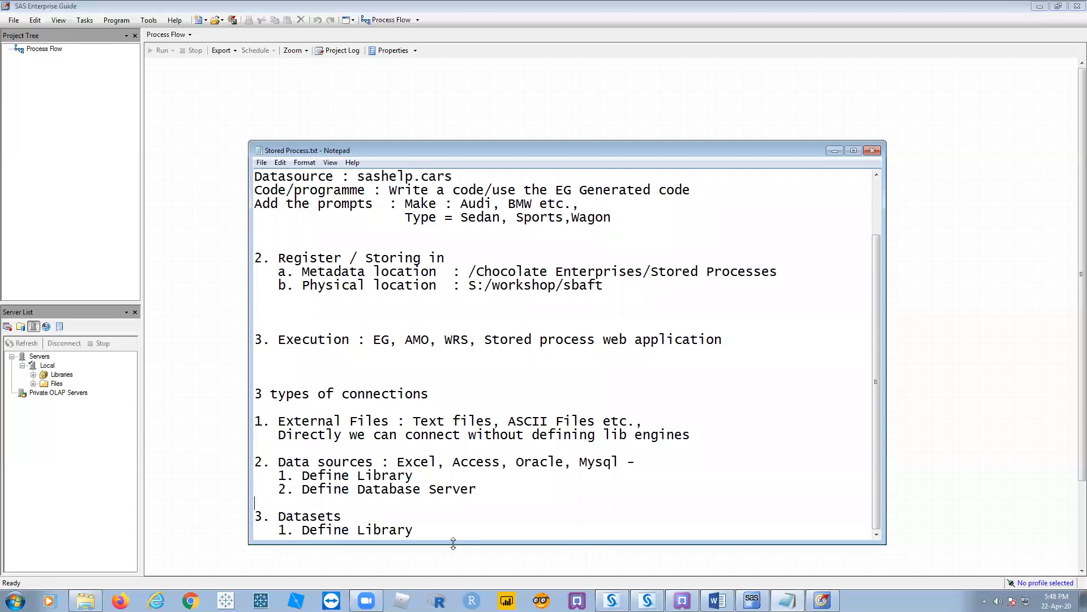